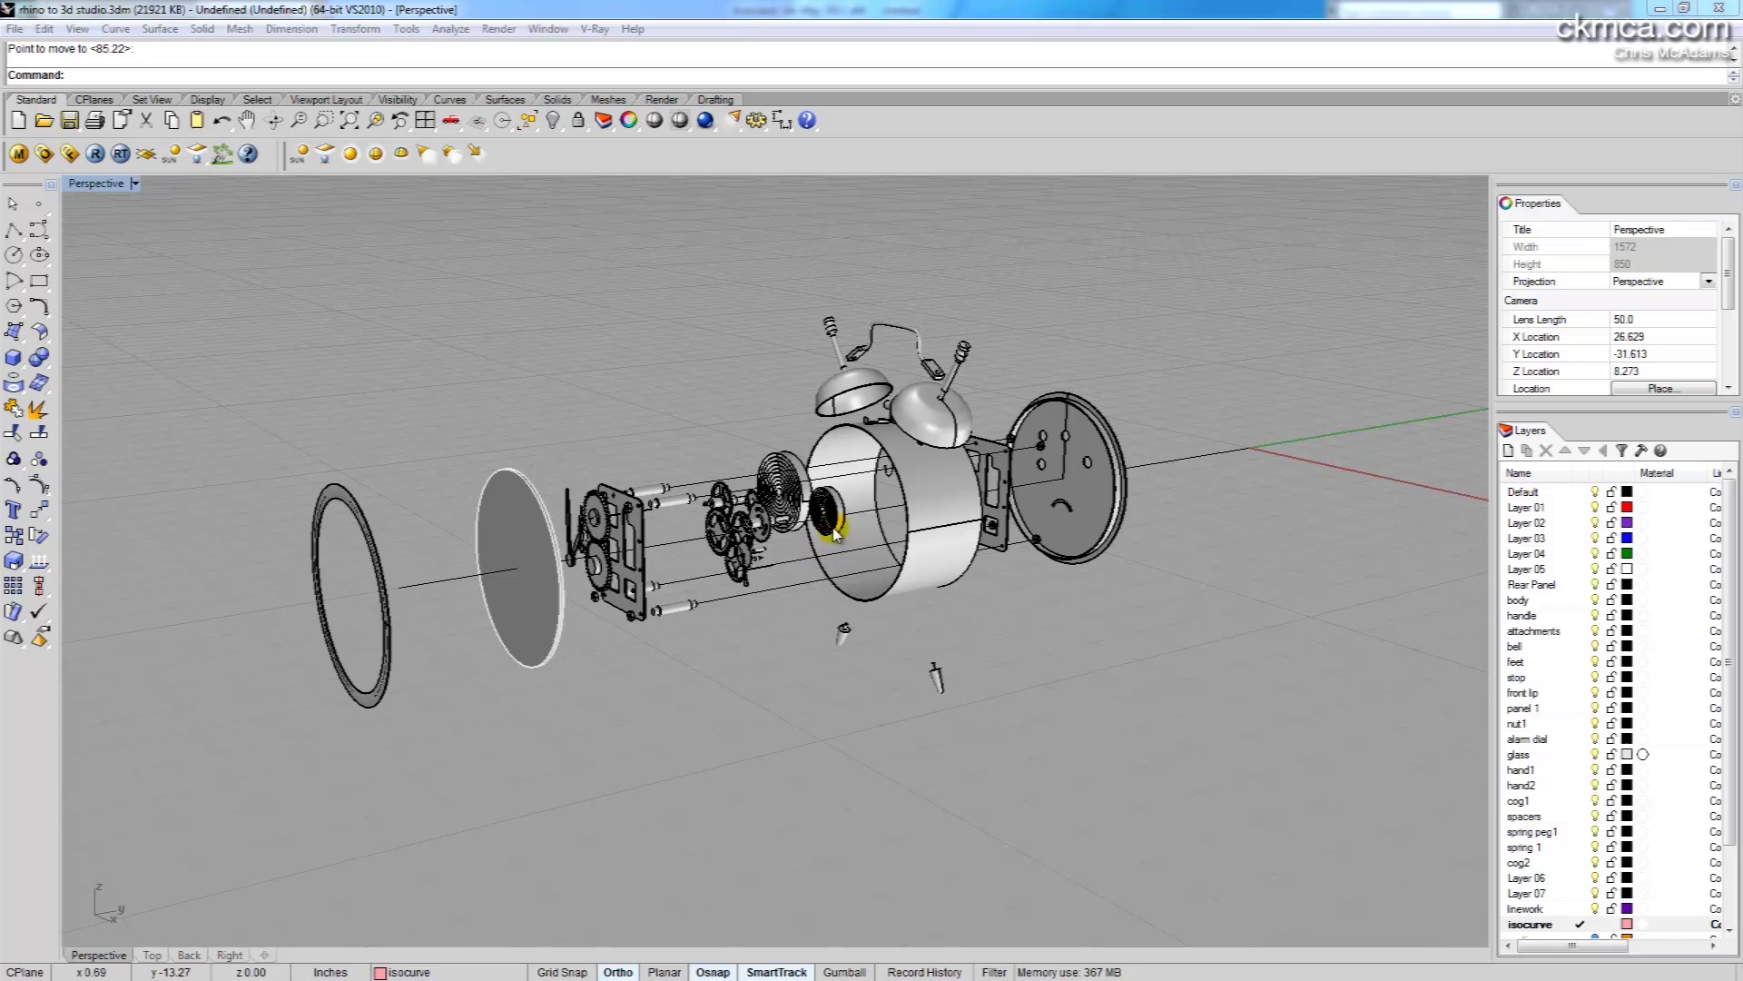
Examine the exploded alarm clock model from several angles
{"action": "right_click_drag", "start_coordinate": [833, 516], "coordinate": [864, 533]}
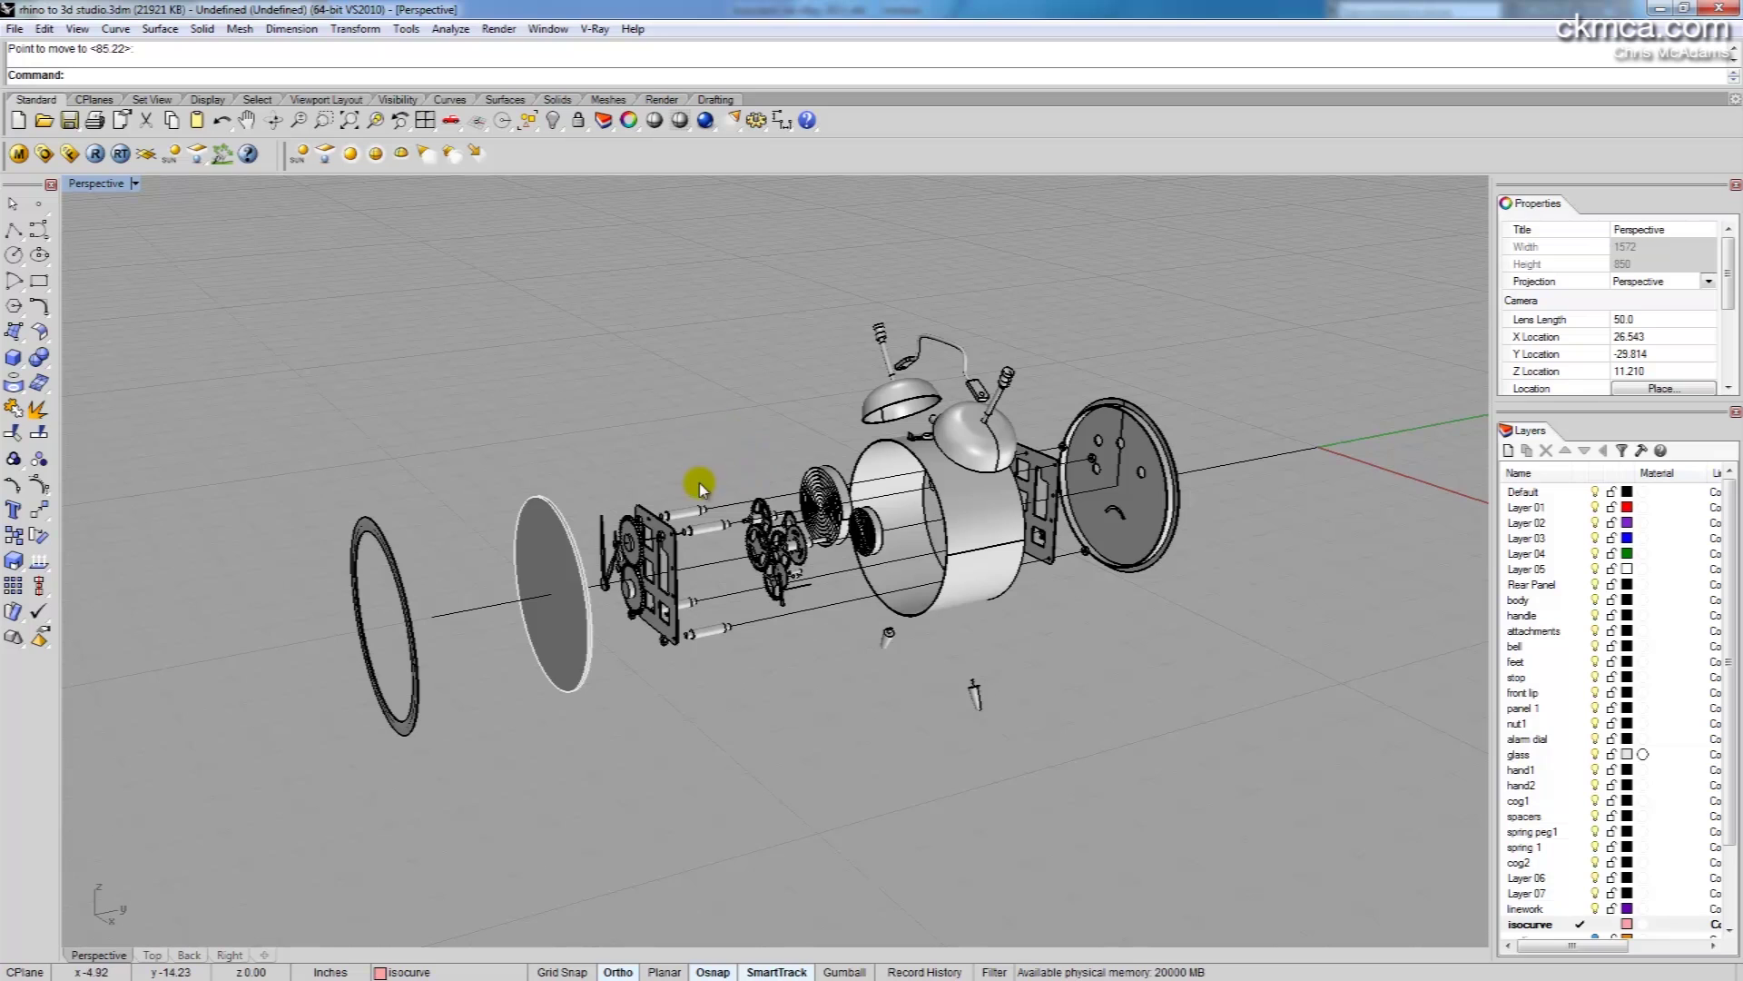
{"action": "mouse_move", "coordinate": [769, 557]}
{"action": "right_mouse_down"}
{"action": "mouse_move", "coordinate": [812, 562]}
{"action": "mouse_move", "coordinate": [776, 569]}
{"action": "right_mouse_up"}
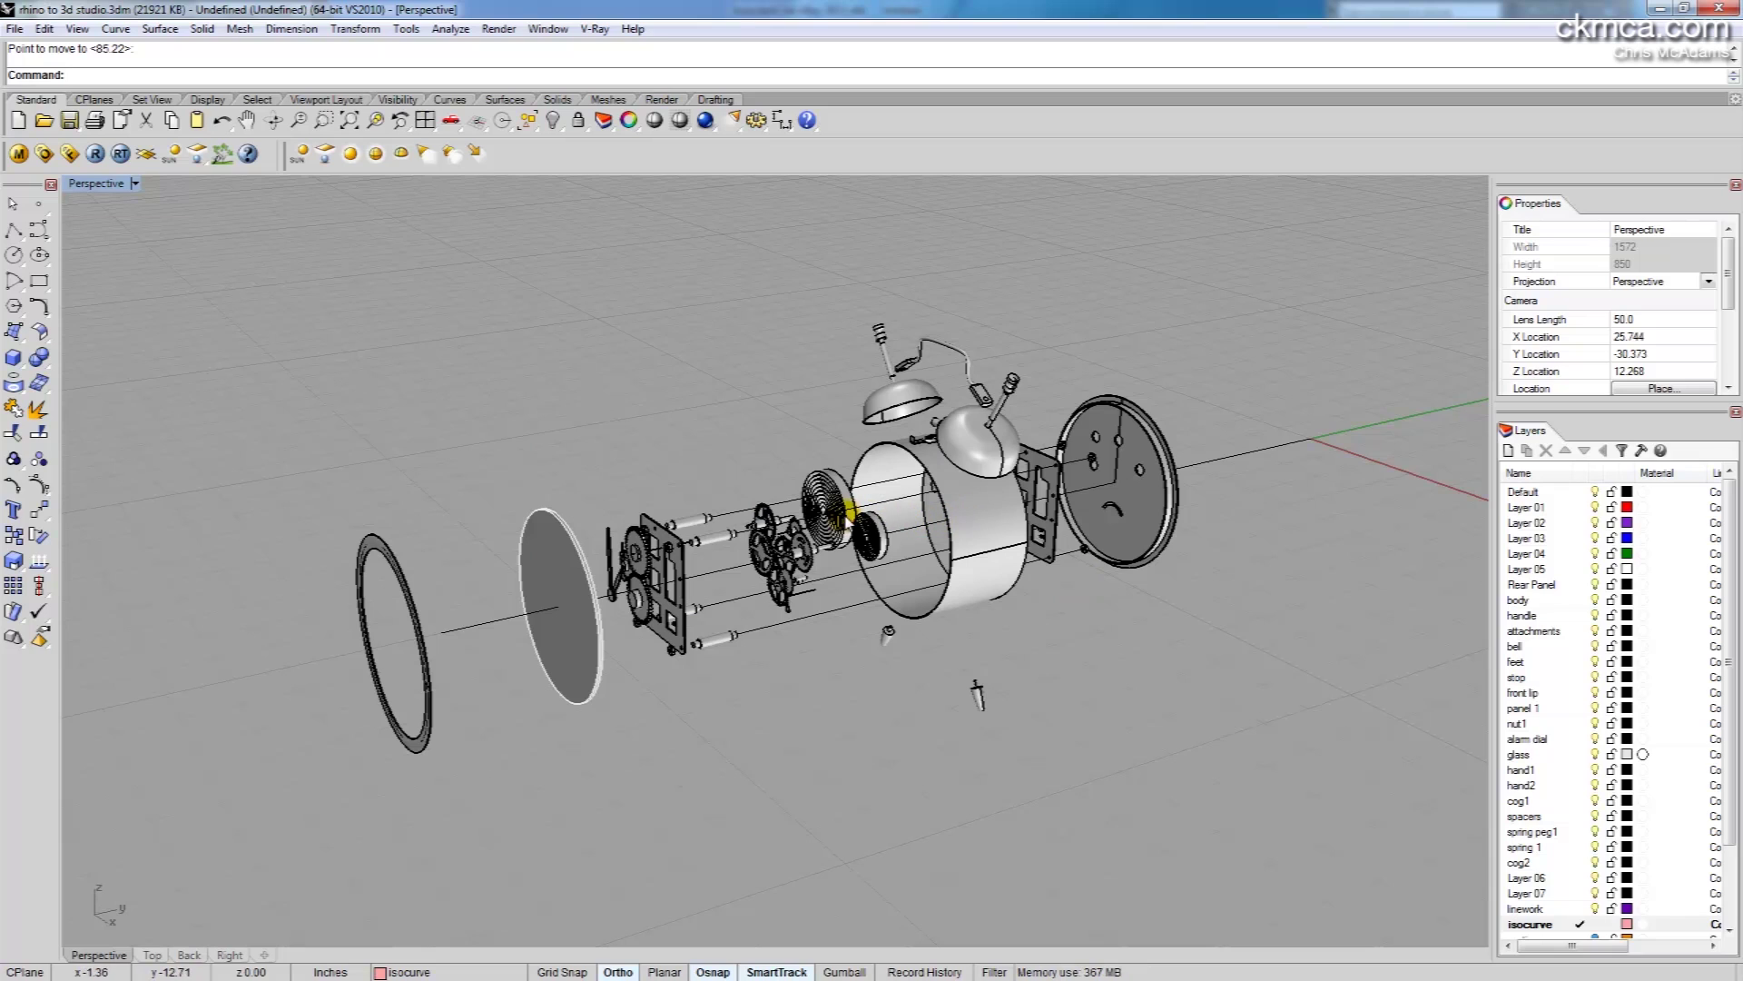
{"action": "right_click_drag", "start_coordinate": [739, 499], "coordinate": [772, 509]}
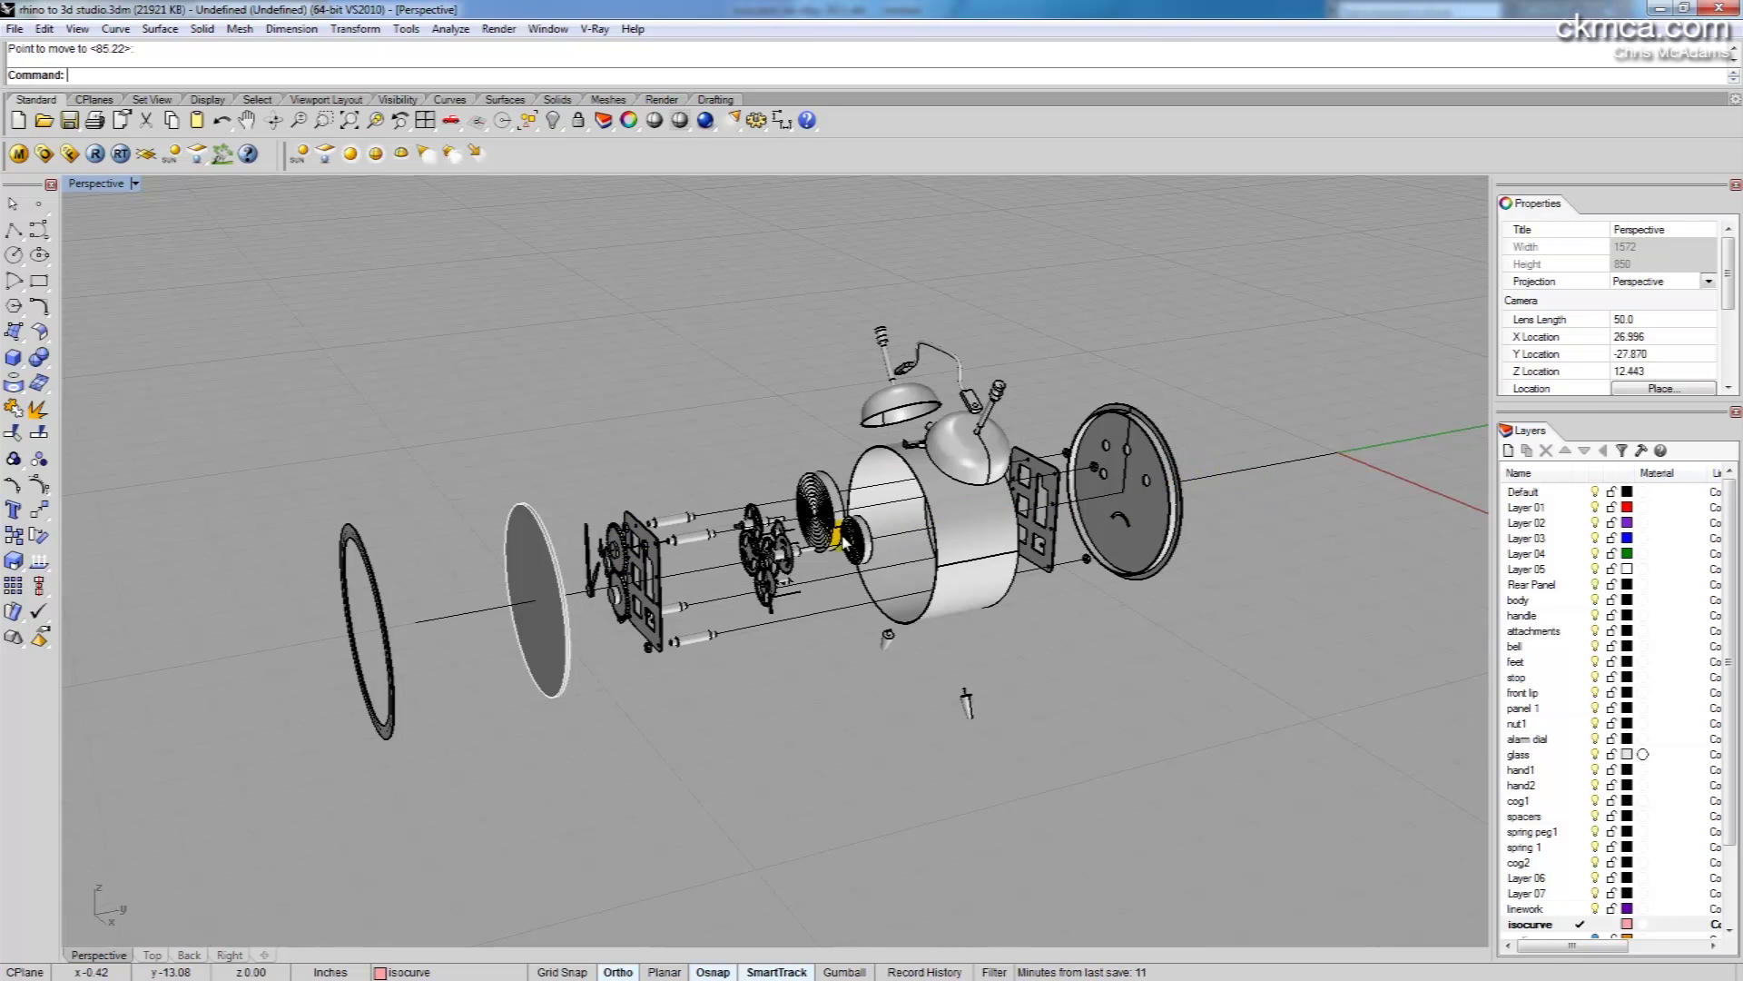
{"action": "right_click_drag", "start_coordinate": [843, 540], "coordinate": [533, 467]}
{"action": "left_click", "coordinate": [534, 480]}
{"action": "left_click_drag", "start_coordinate": [1344, 284], "coordinate": [1307, 358]}
{"action": "right_click_drag", "start_coordinate": [1308, 359], "coordinate": [1126, 408]}
{"action": "left_click", "coordinate": [1010, 323]}
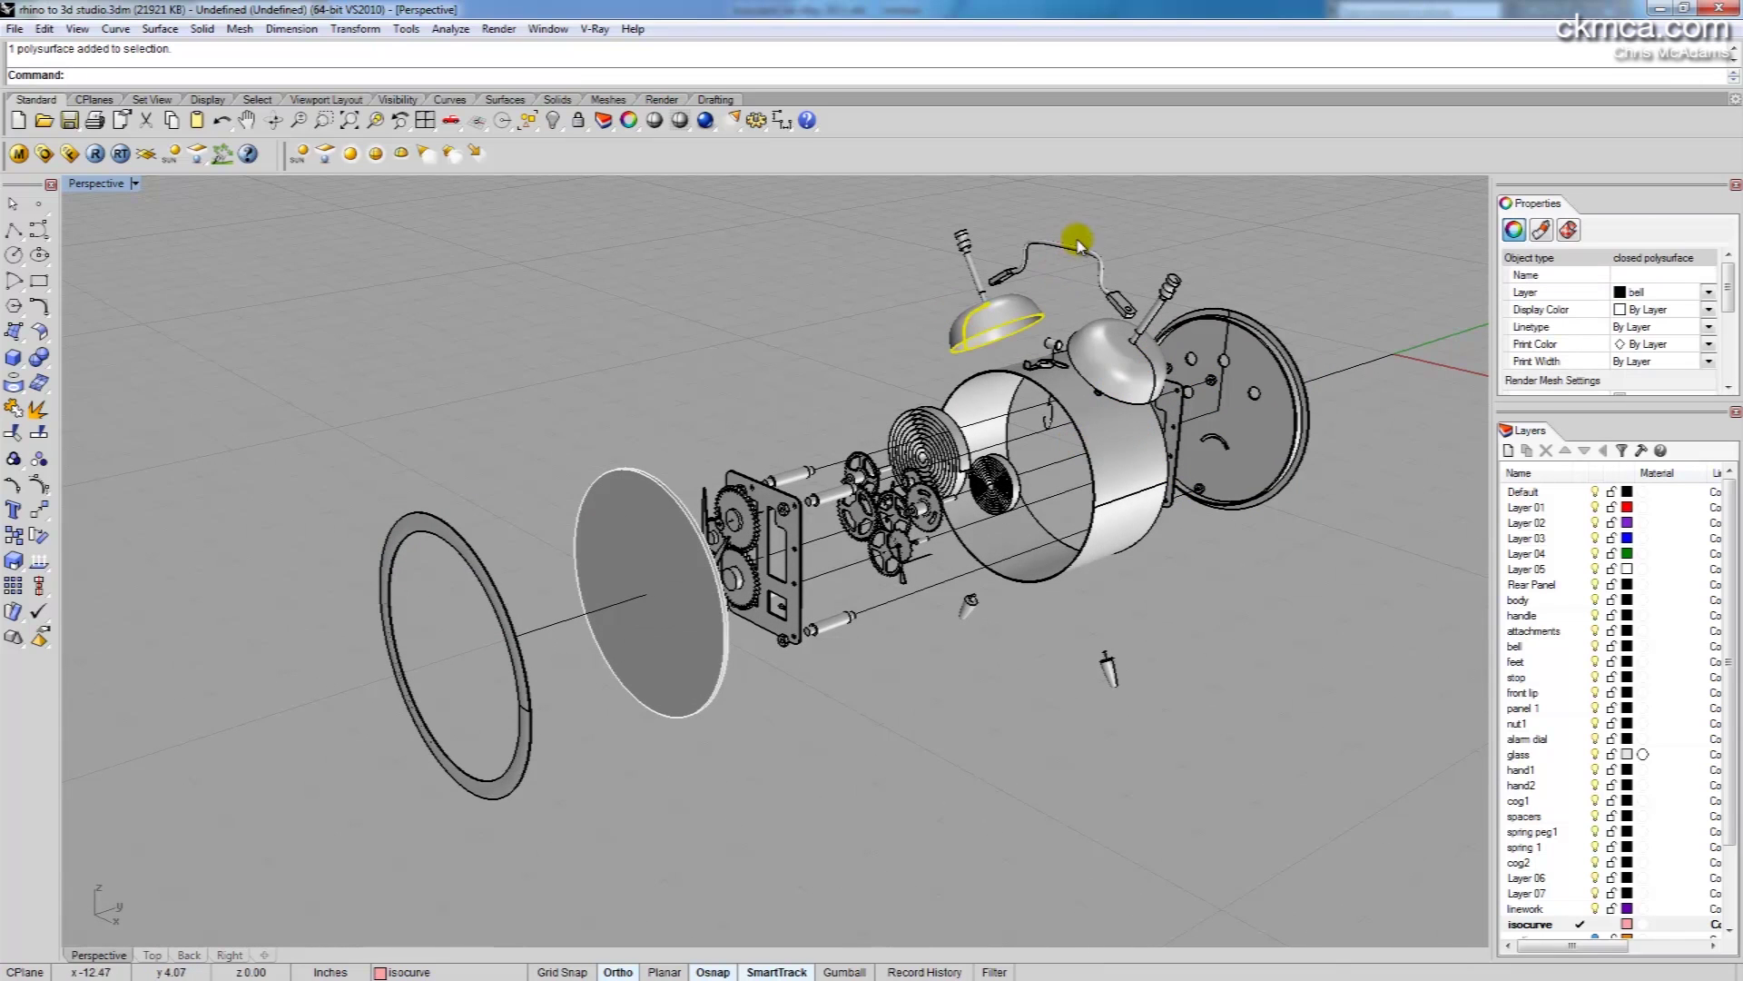
Undo the latest part moves and the object properties change on the exploded clock
{"action": "key", "text": "ctrl+z"}
{"action": "scroll", "coordinate": [938, 455], "scroll_direction": "up", "scroll_amount": 3}
{"action": "scroll", "coordinate": [999, 400], "scroll_direction": "up", "scroll_amount": 3}
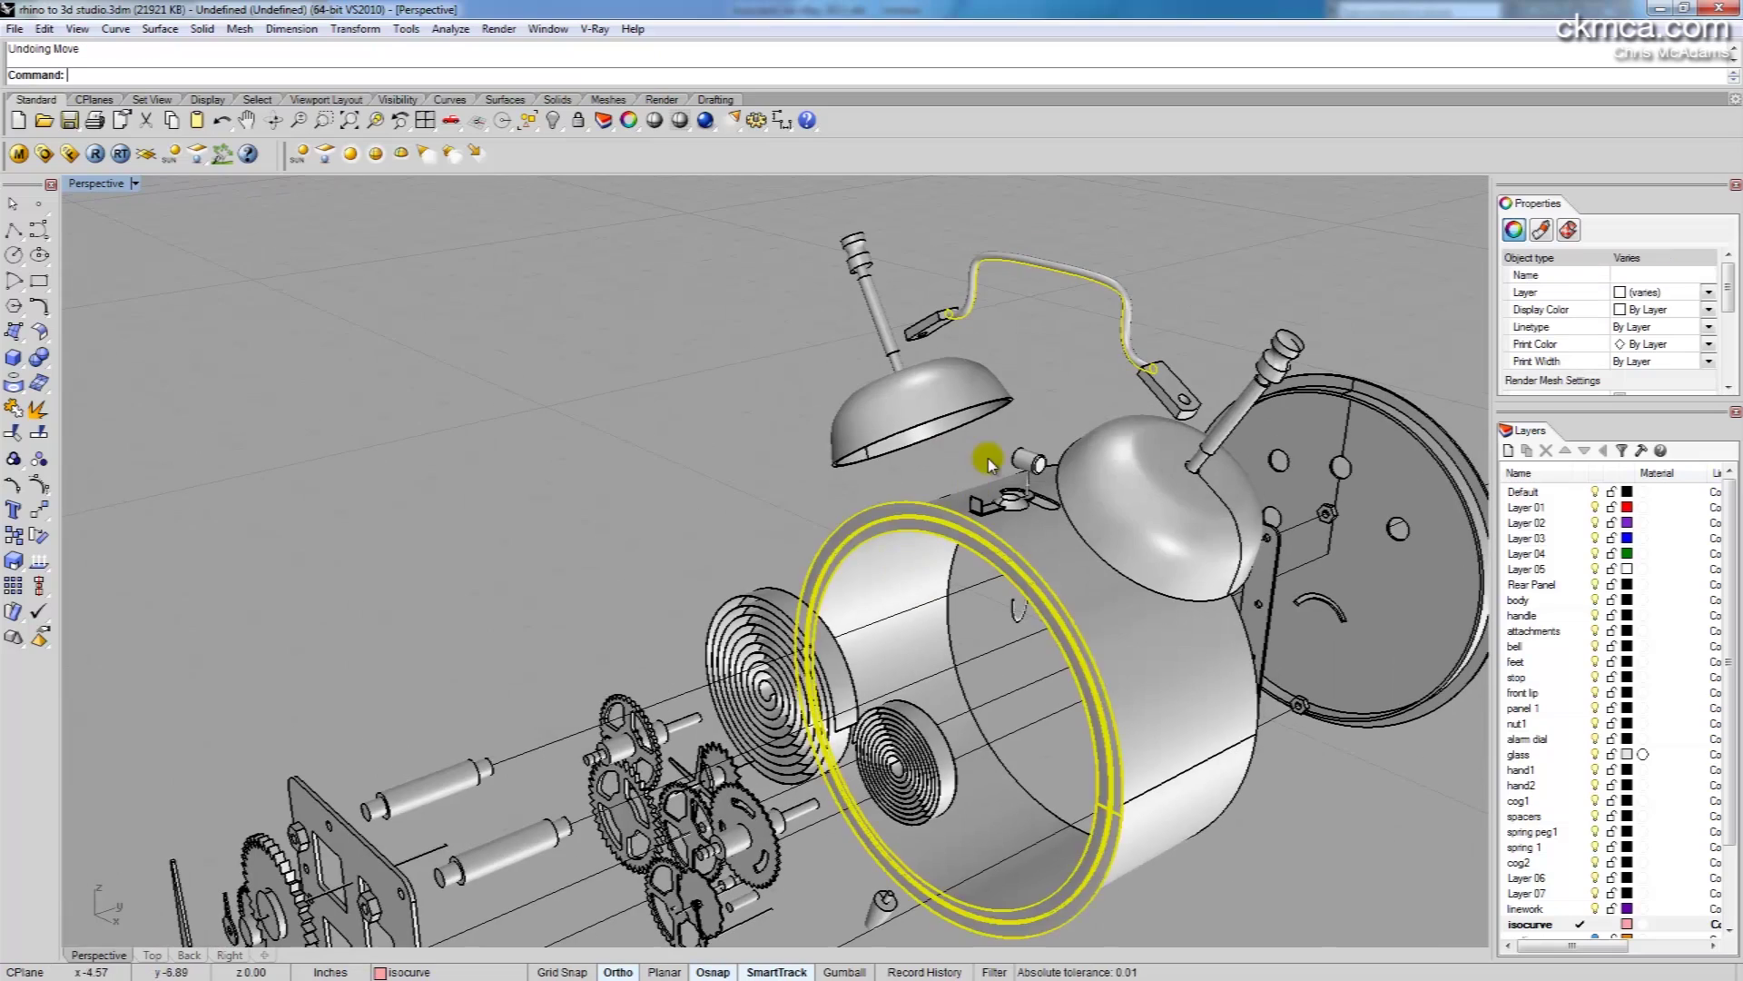
{"action": "left_click", "coordinate": [688, 369]}
{"action": "right_click_drag", "start_coordinate": [689, 369], "coordinate": [830, 536]}
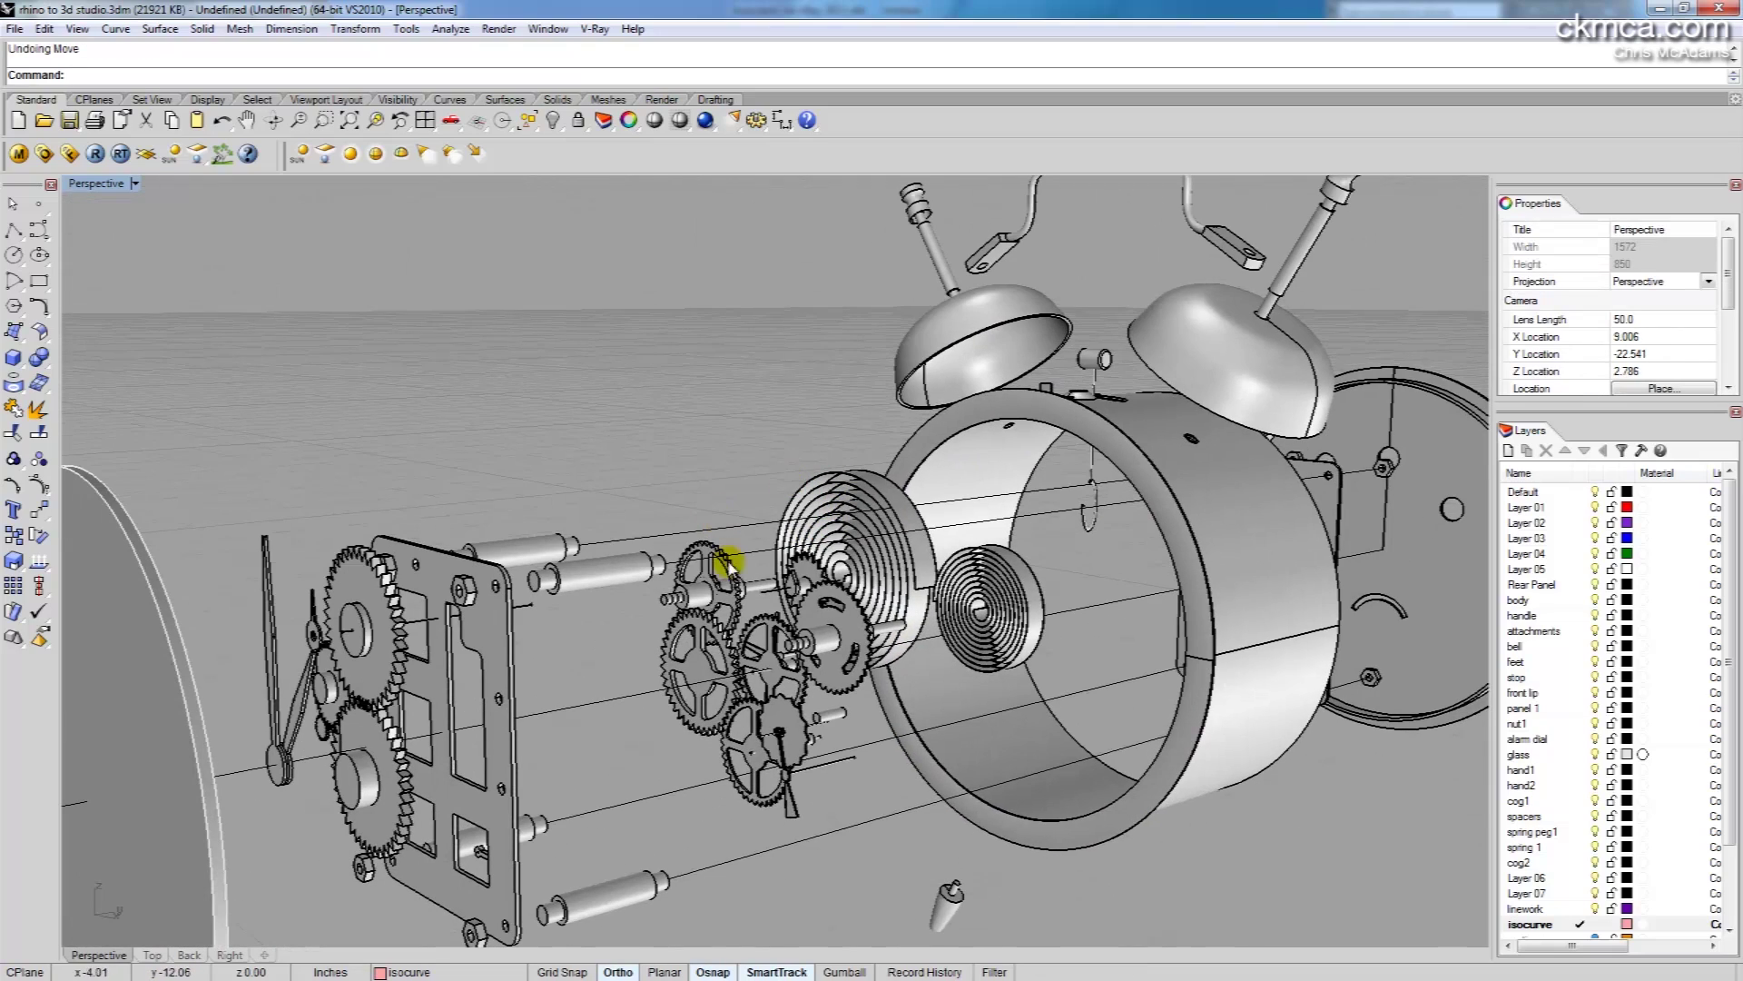
{"action": "scroll", "coordinate": [599, 653], "scroll_direction": "down", "scroll_amount": 5}
{"action": "right_click_drag", "start_coordinate": [611, 623], "coordinate": [650, 591]}
{"action": "scroll", "coordinate": [641, 613], "scroll_direction": "down", "scroll_amount": 3}
{"action": "scroll", "coordinate": [641, 613], "scroll_direction": "down", "scroll_amount": 5}
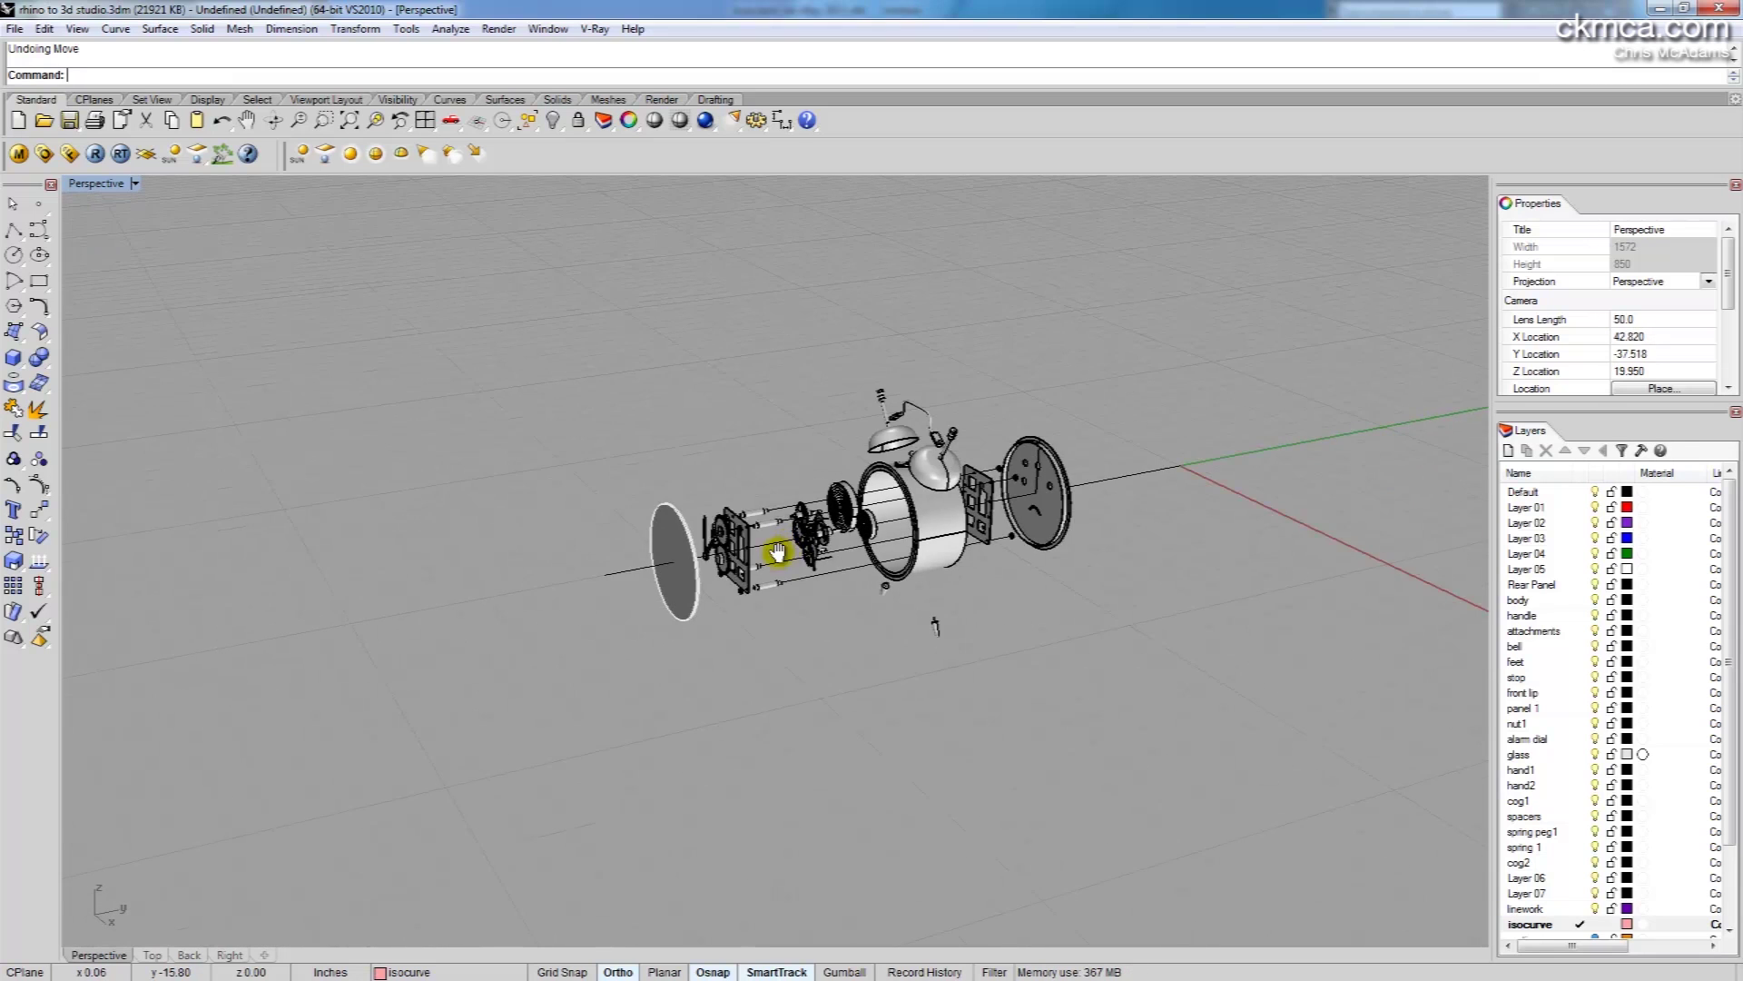
{"action": "key", "text": "ctrl+z"}
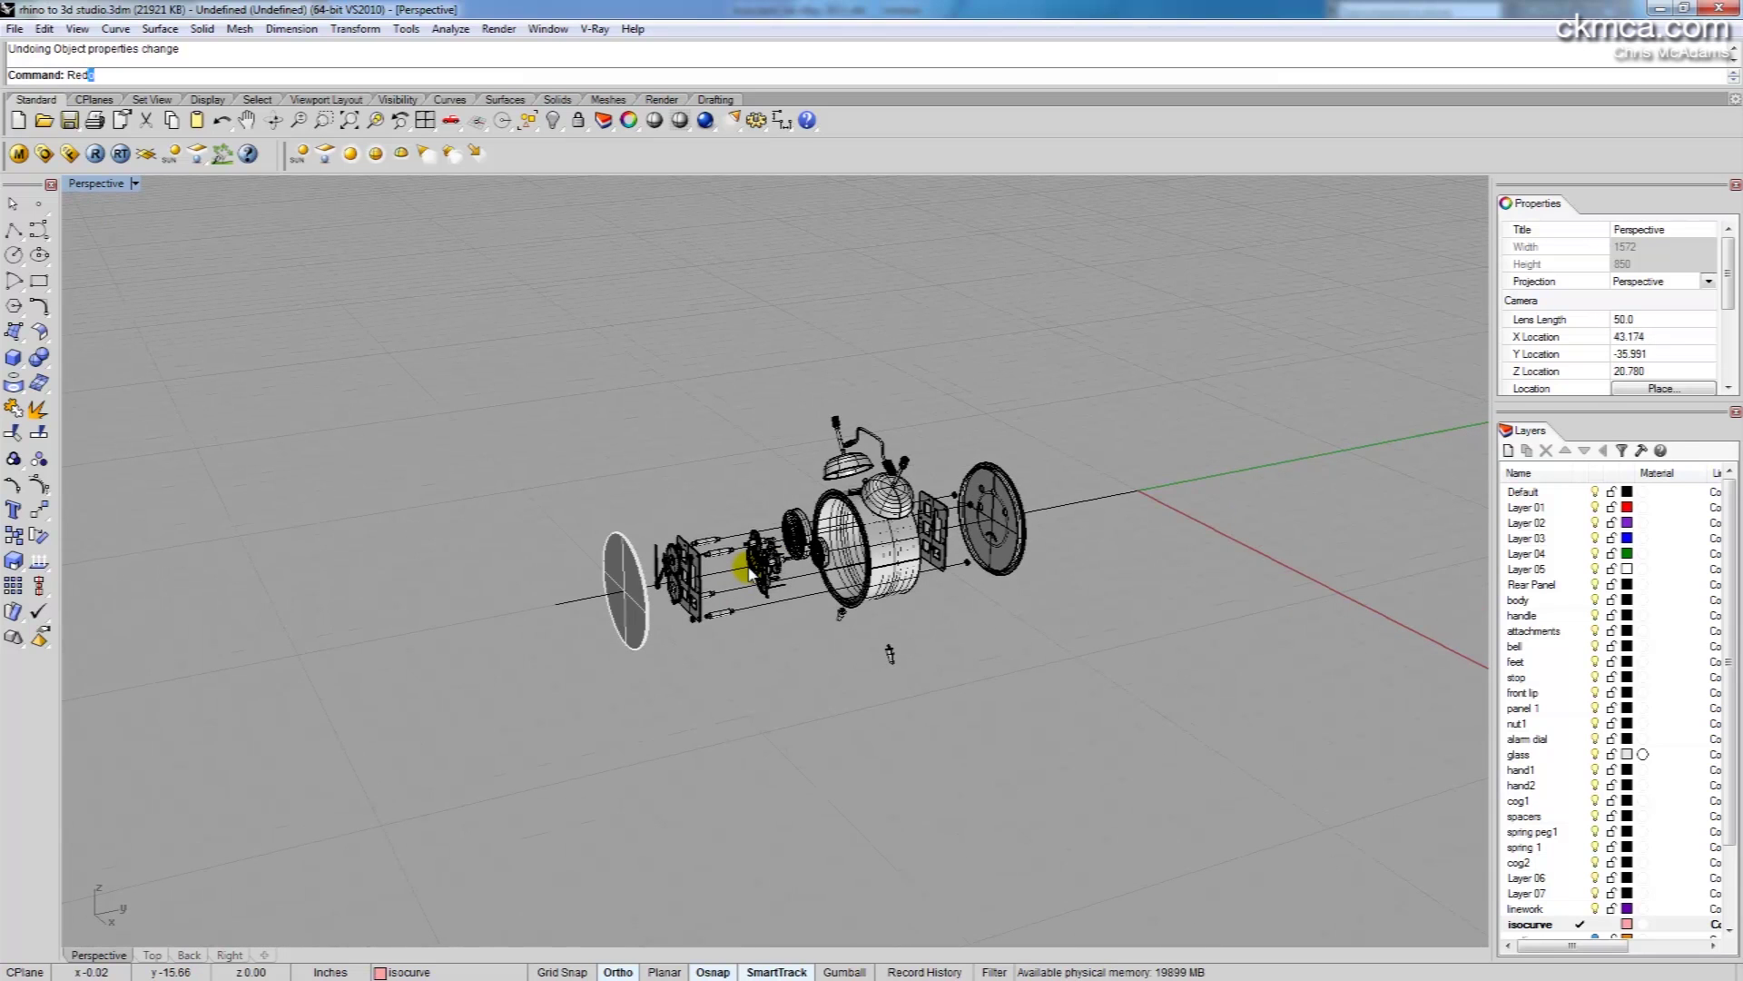
Redo the undone changes to restore the exploded clock layout
{"action": "key", "text": "Return"}
{"action": "key", "text": "Return"}
{"action": "right_click_drag", "start_coordinate": [749, 570], "coordinate": [716, 471]}
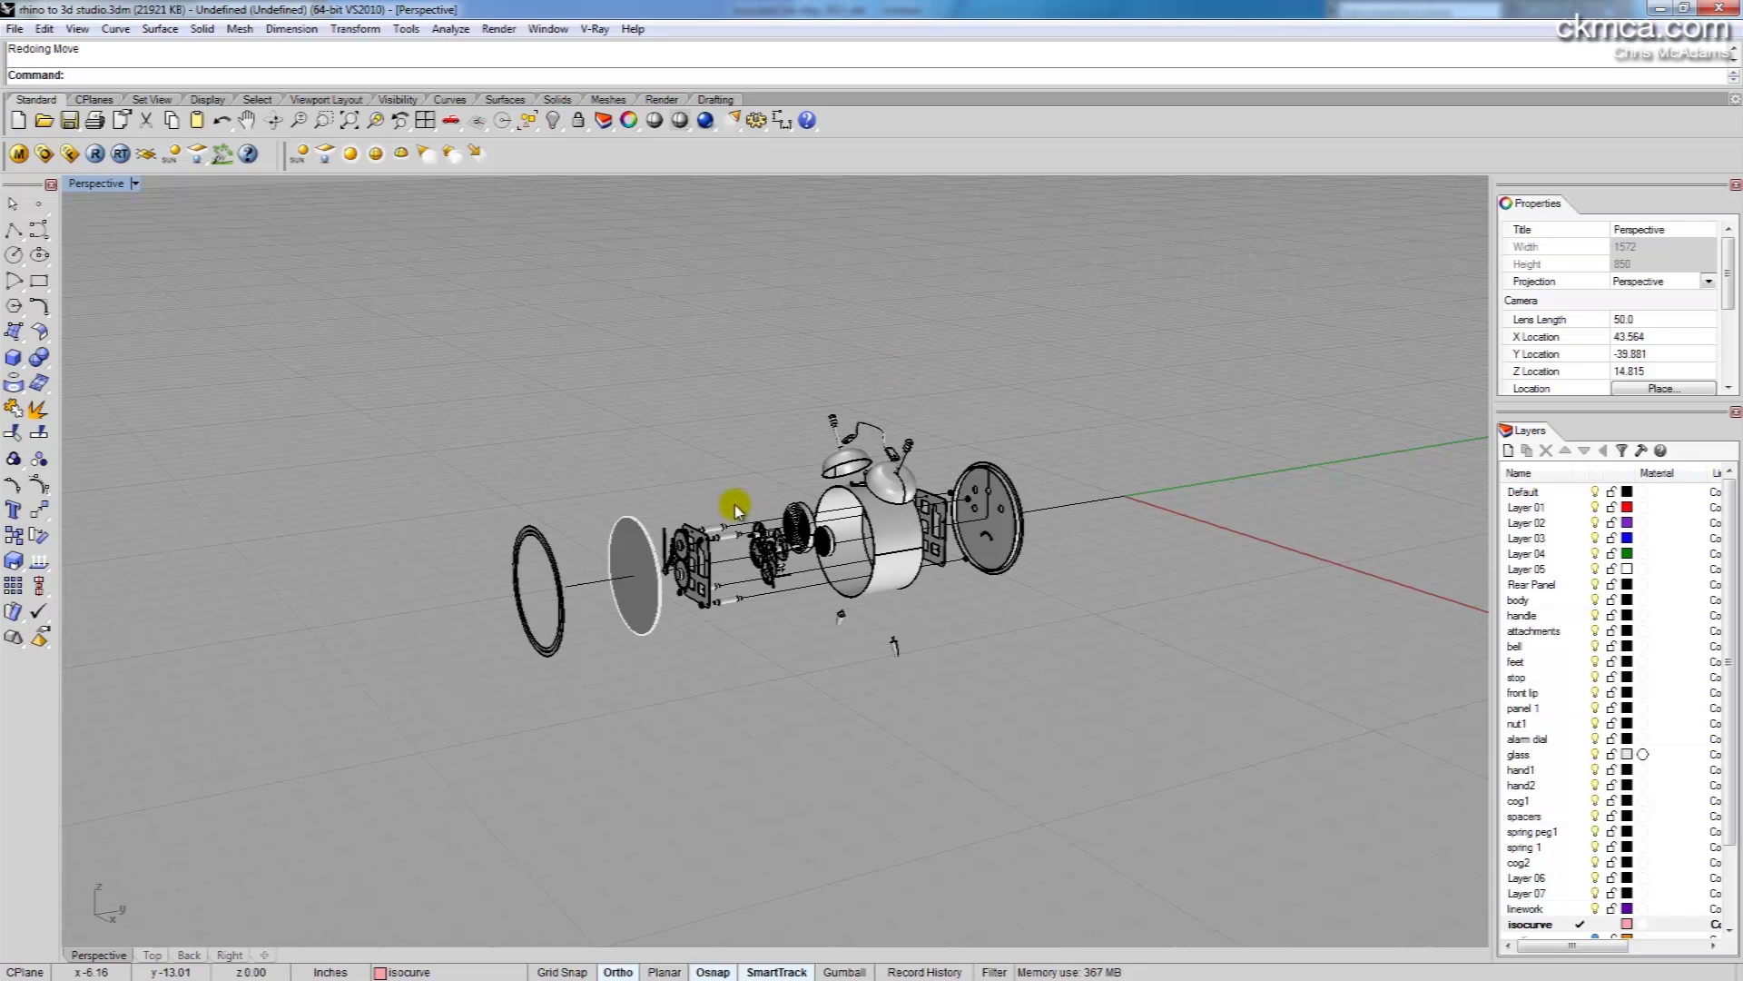
Select the clock's round rear panel together with its cylindrical body
{"action": "right_click_drag", "start_coordinate": [740, 505], "coordinate": [799, 505]}
{"action": "scroll", "coordinate": [1731, 629], "scroll_direction": "down", "scroll_amount": 3}
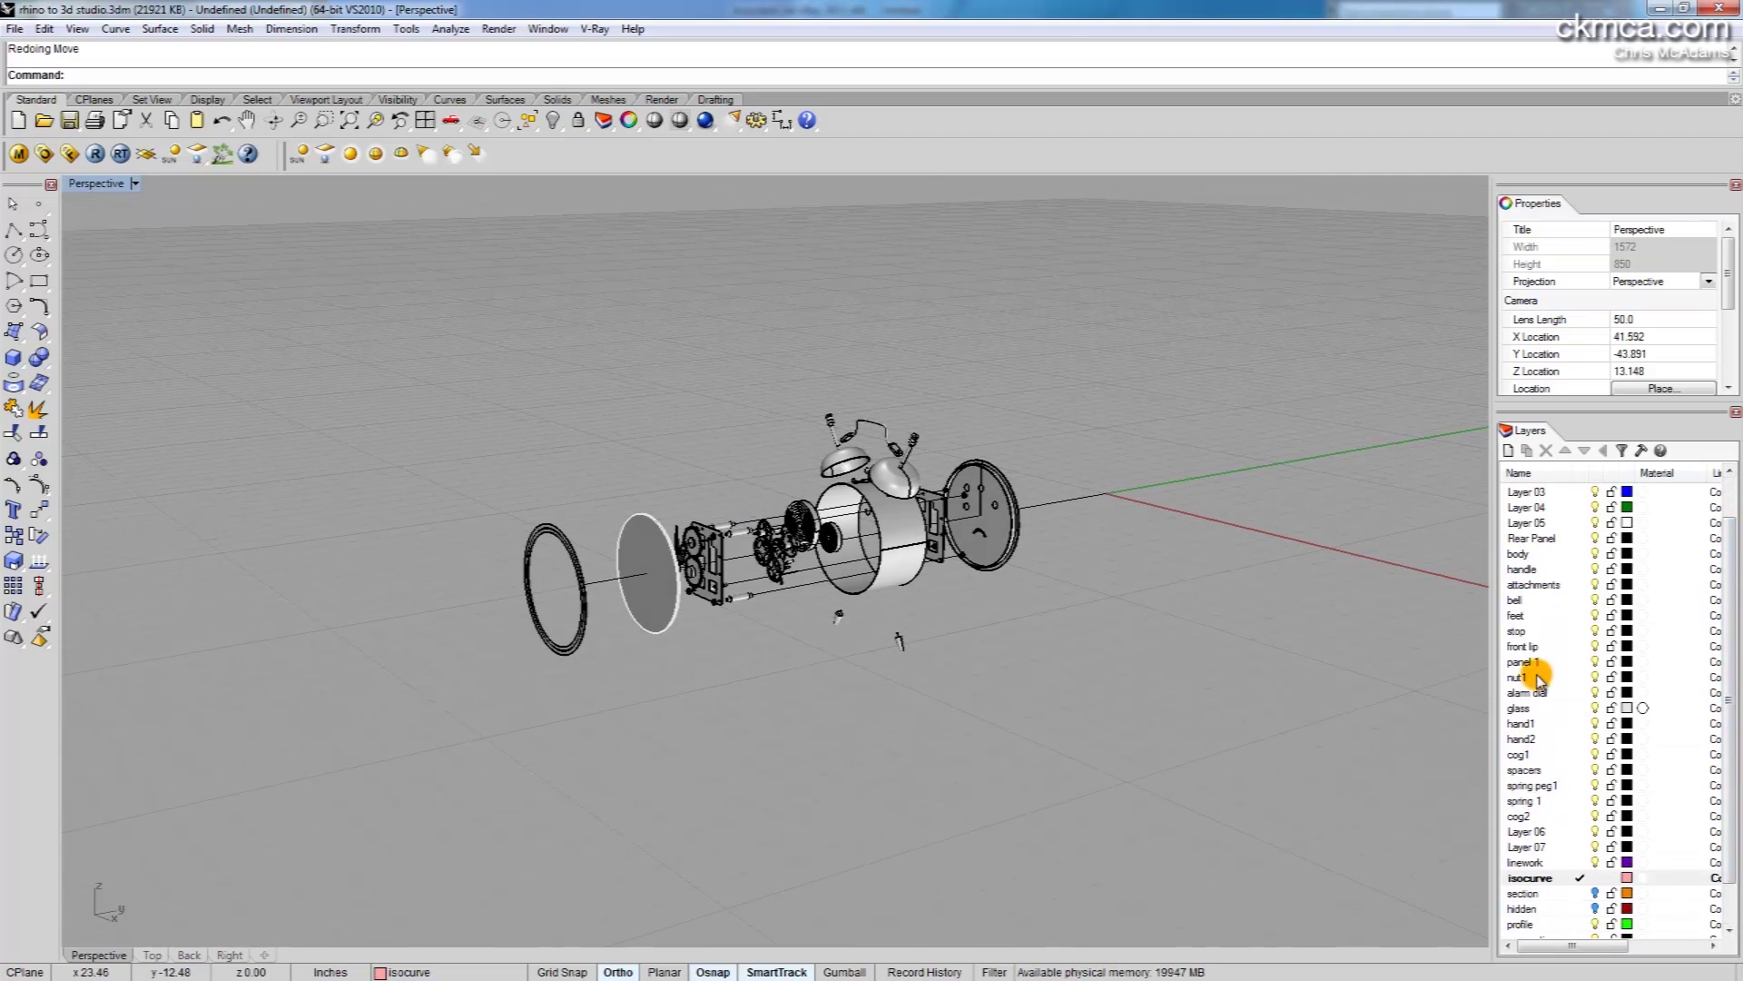
{"action": "right_click_drag", "start_coordinate": [1152, 620], "coordinate": [903, 497]}
{"action": "right_click_drag", "start_coordinate": [1022, 500], "coordinate": [965, 541]}
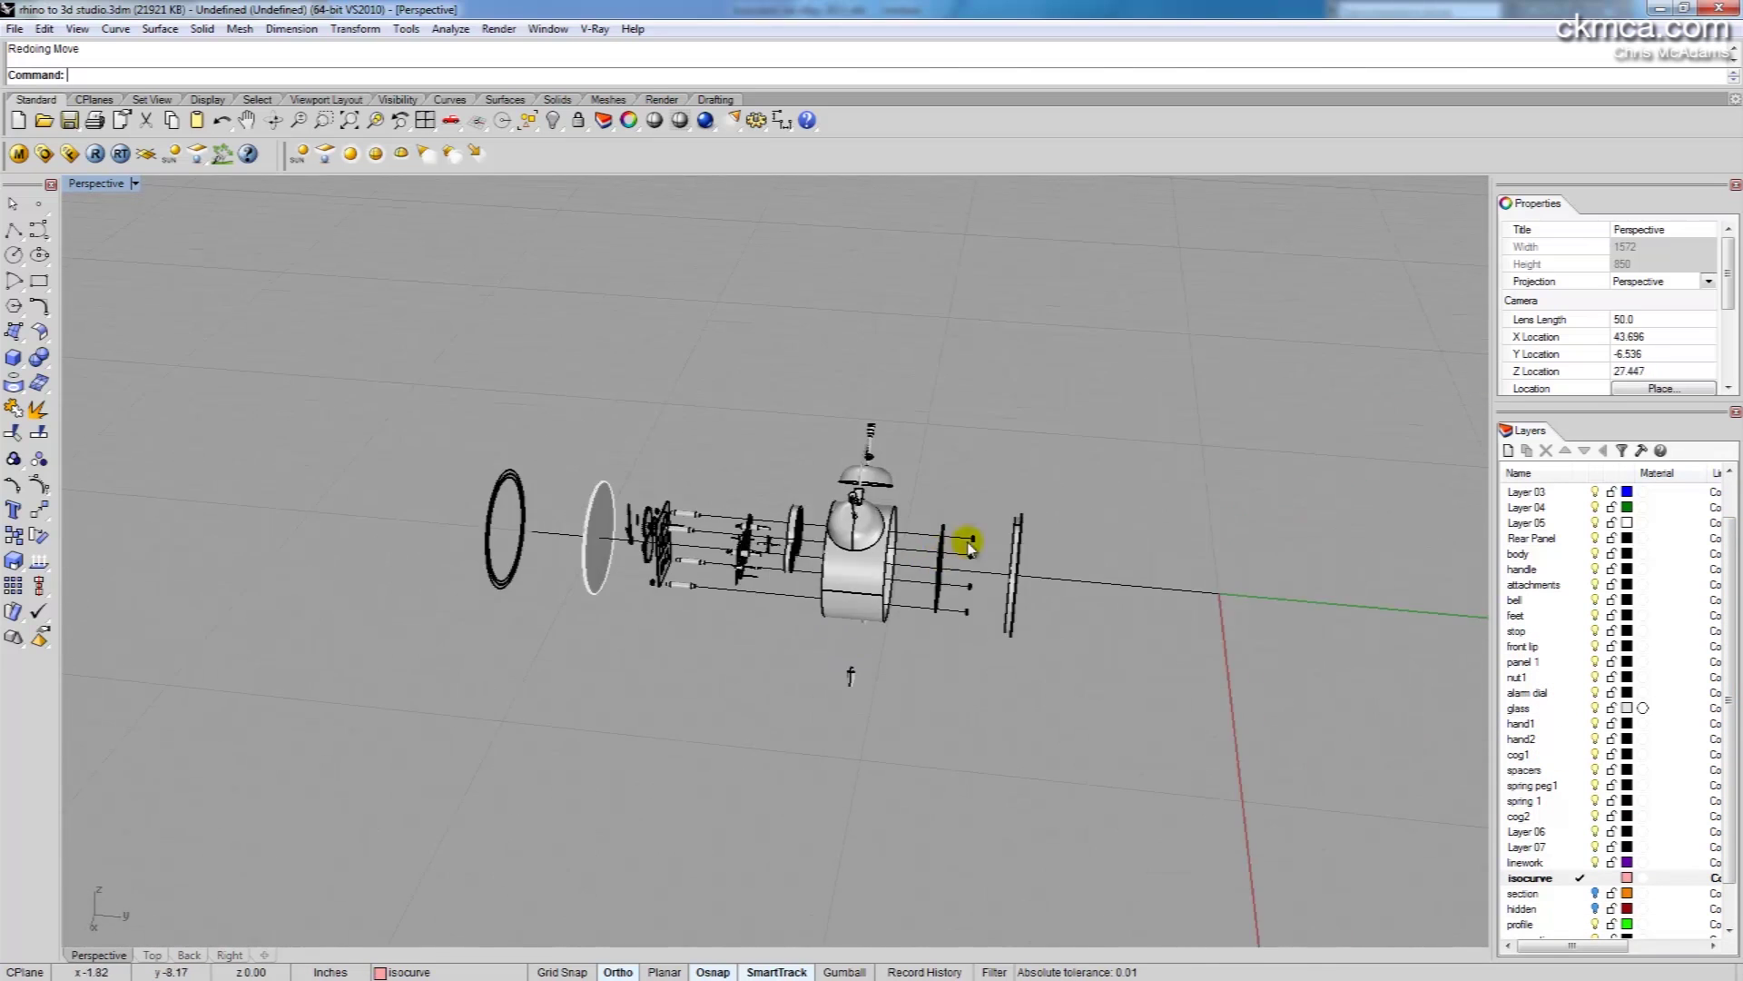
{"action": "scroll", "coordinate": [1059, 533], "scroll_direction": "up", "scroll_amount": 5}
{"action": "left_click", "coordinate": [1045, 508]}
{"action": "left_click", "coordinate": [849, 588], "text": "shift"}
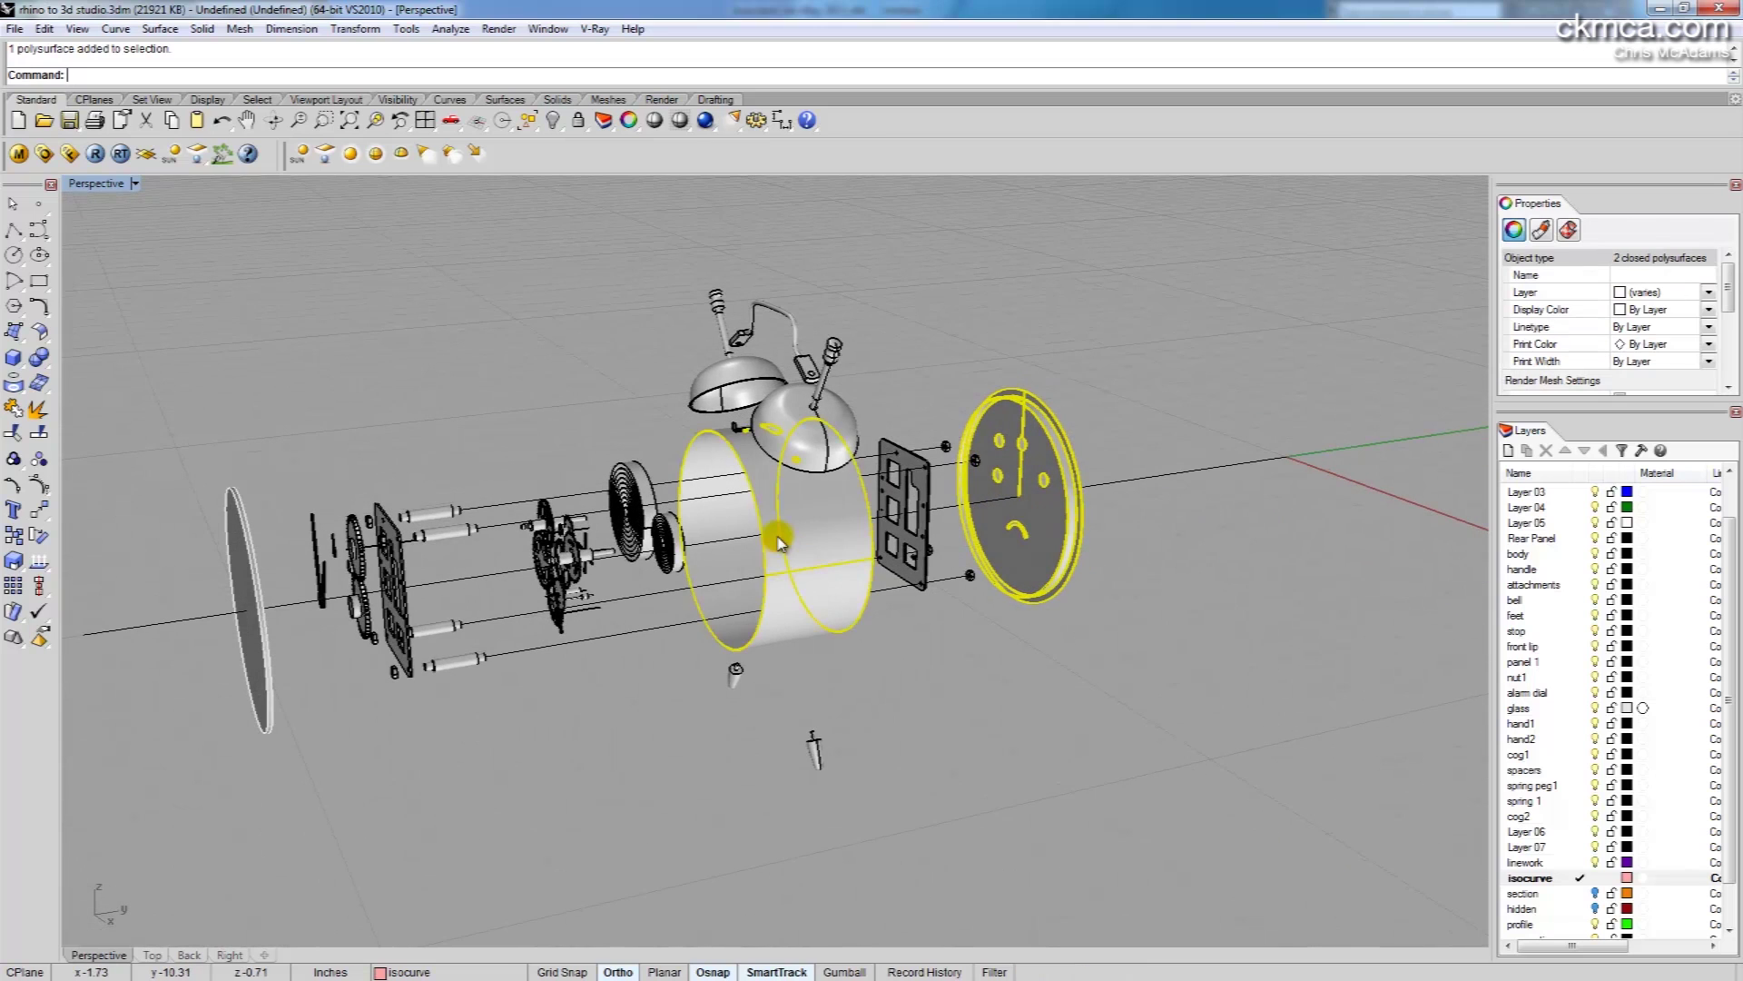
{"action": "right_click_drag", "start_coordinate": [814, 739], "coordinate": [649, 554]}
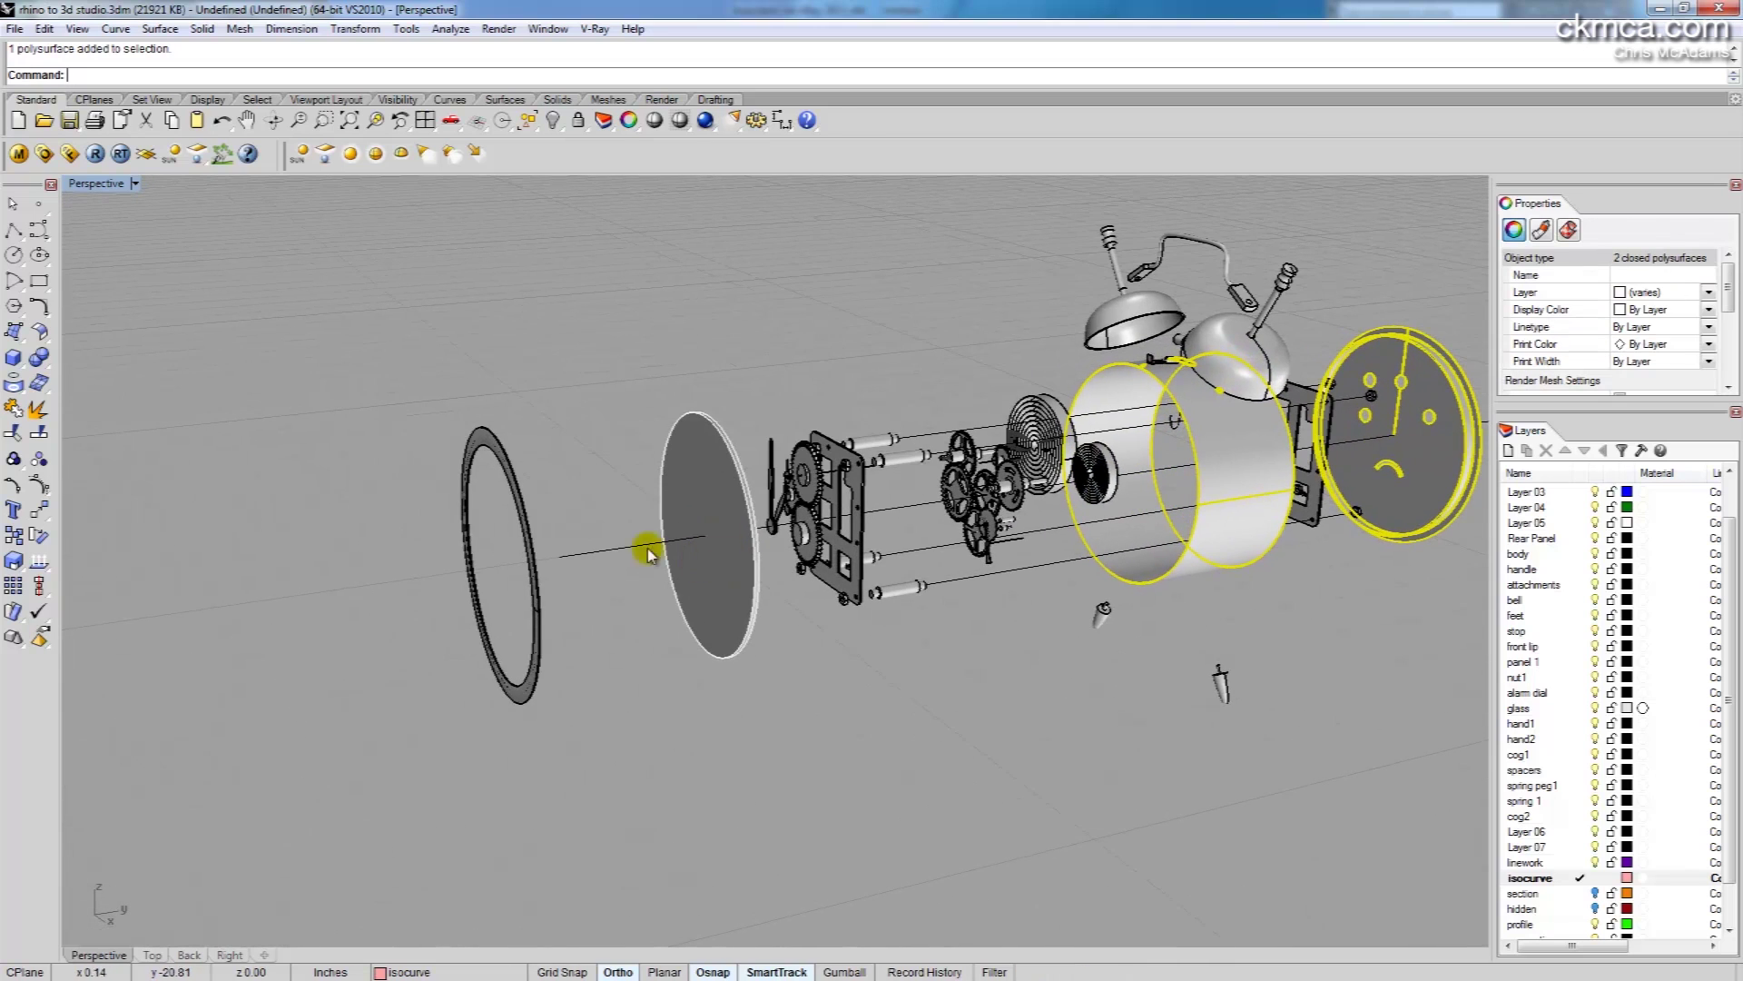
Add the front ring and both bells to the selection
{"action": "left_click", "coordinate": [508, 472], "text": "shift"}
{"action": "right_click_drag", "start_coordinate": [976, 593], "coordinate": [907, 630]}
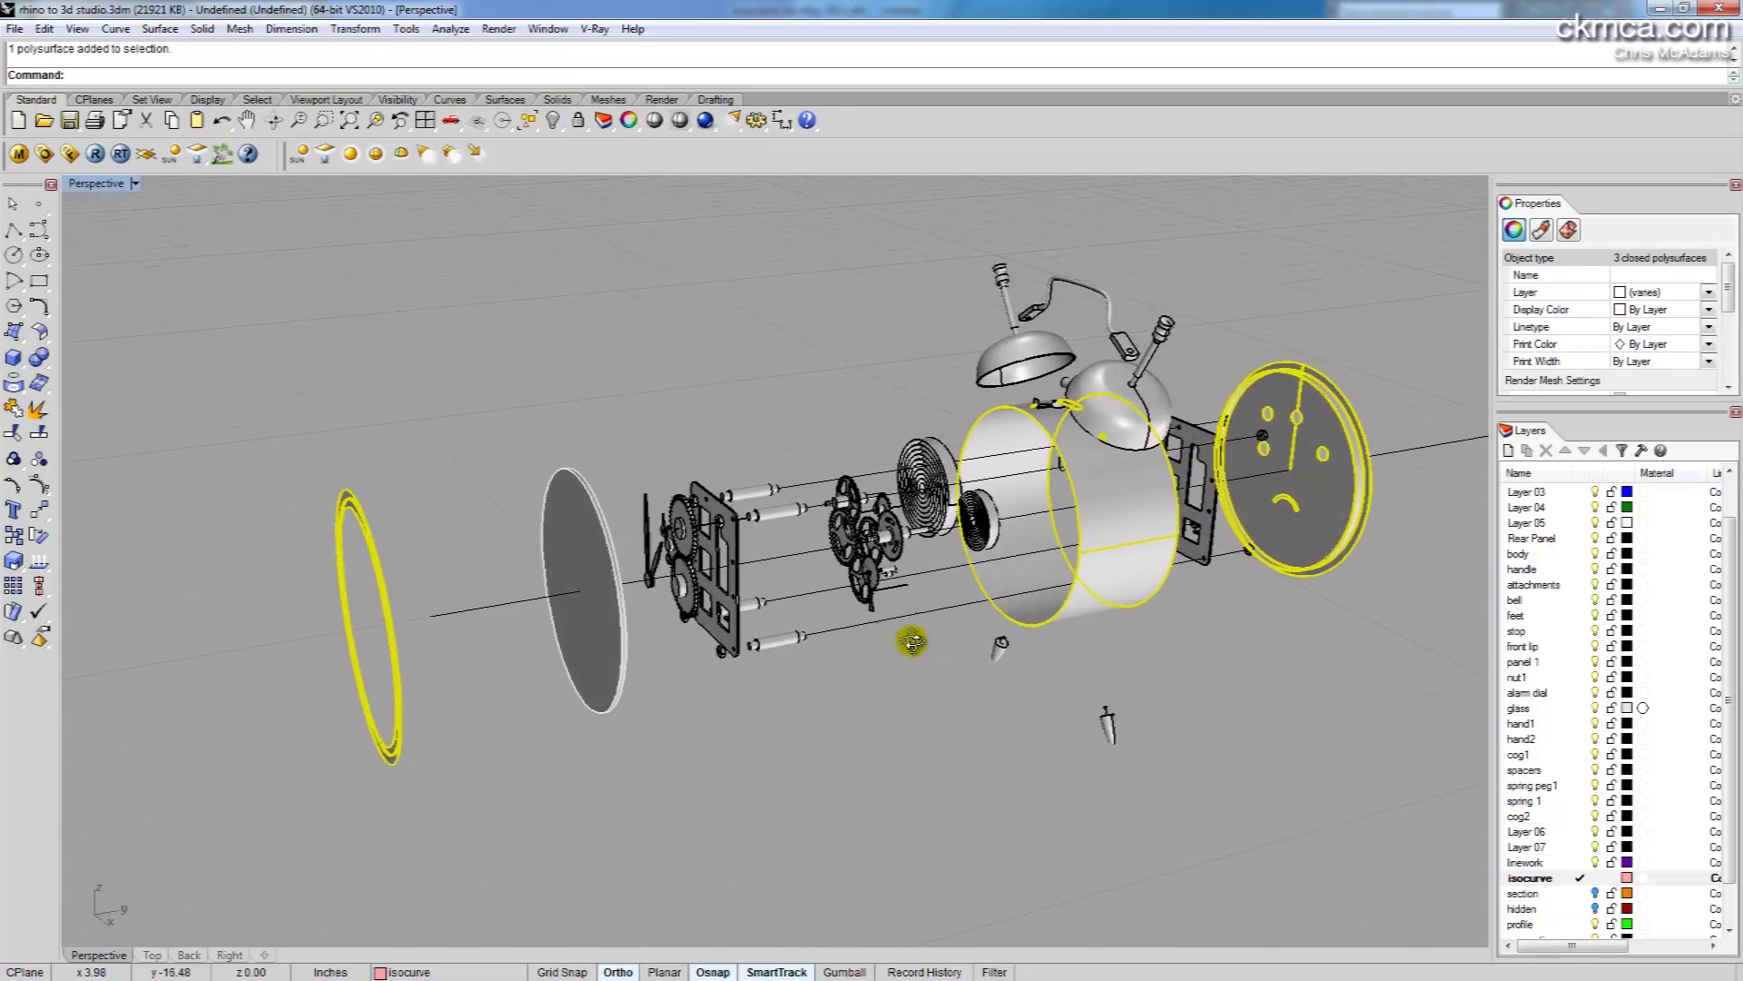
{"action": "left_click", "coordinate": [1094, 374], "text": "shift"}
{"action": "left_click", "coordinate": [1056, 348], "text": "shift"}
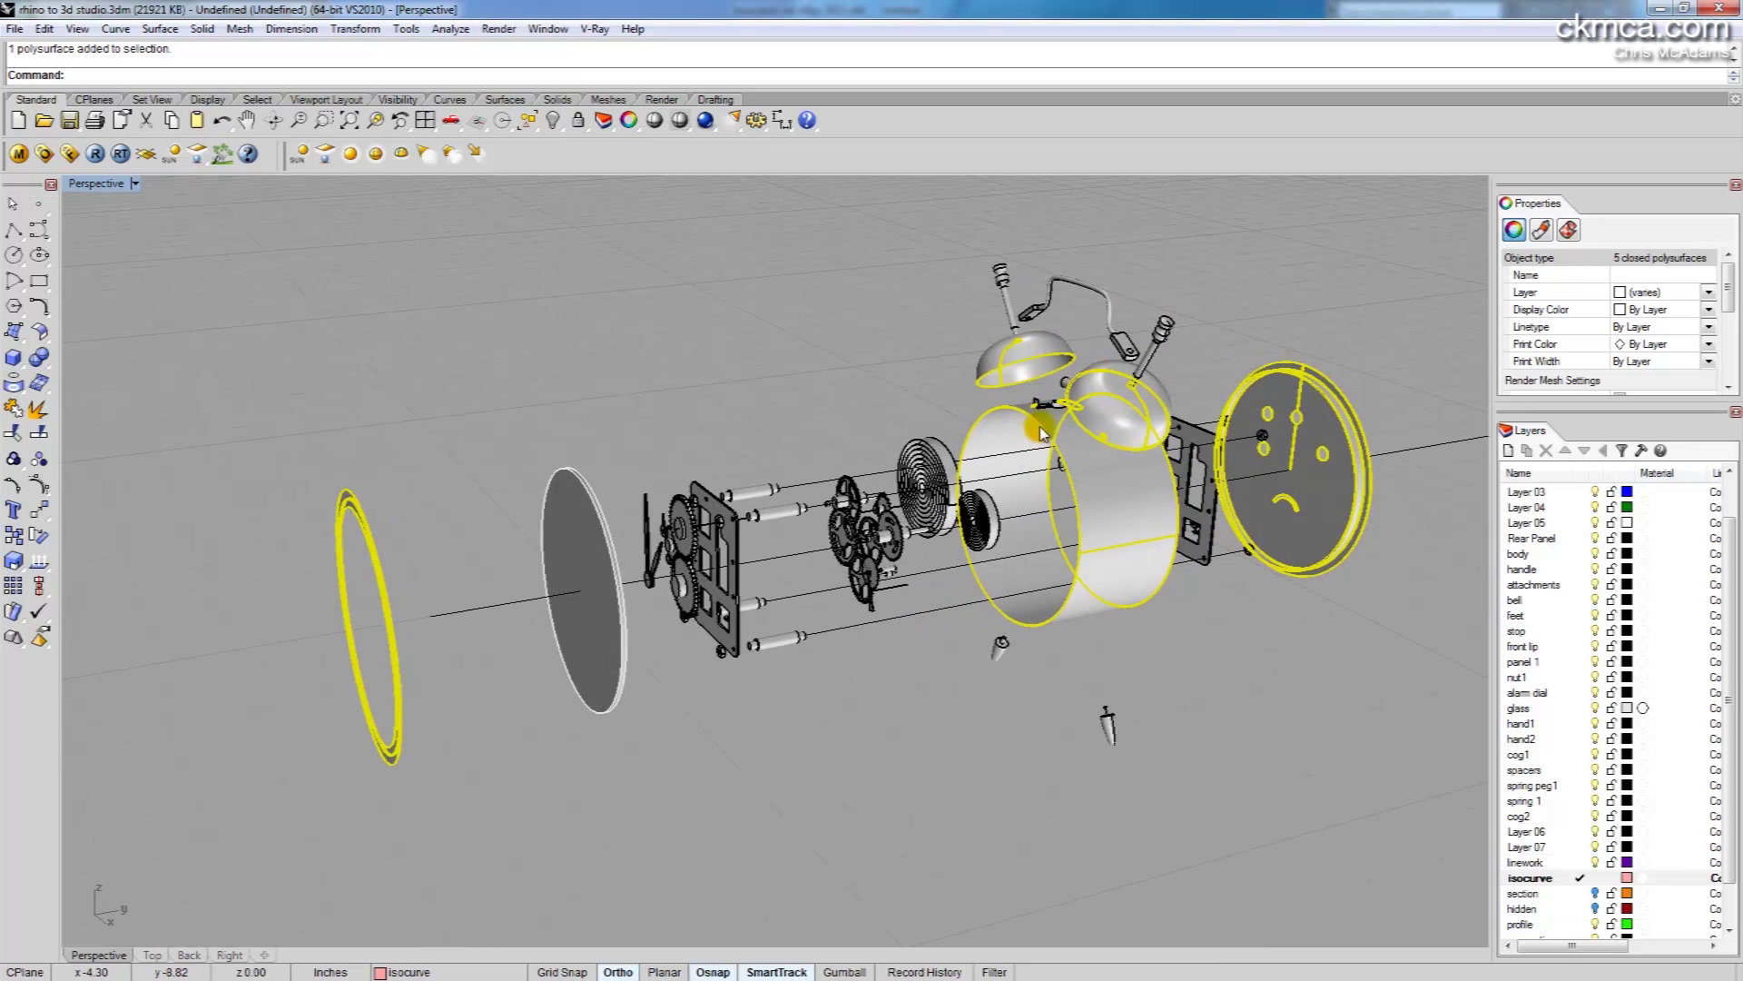
{"action": "right_click_drag", "start_coordinate": [1040, 432], "coordinate": [967, 484], "text": "shift"}
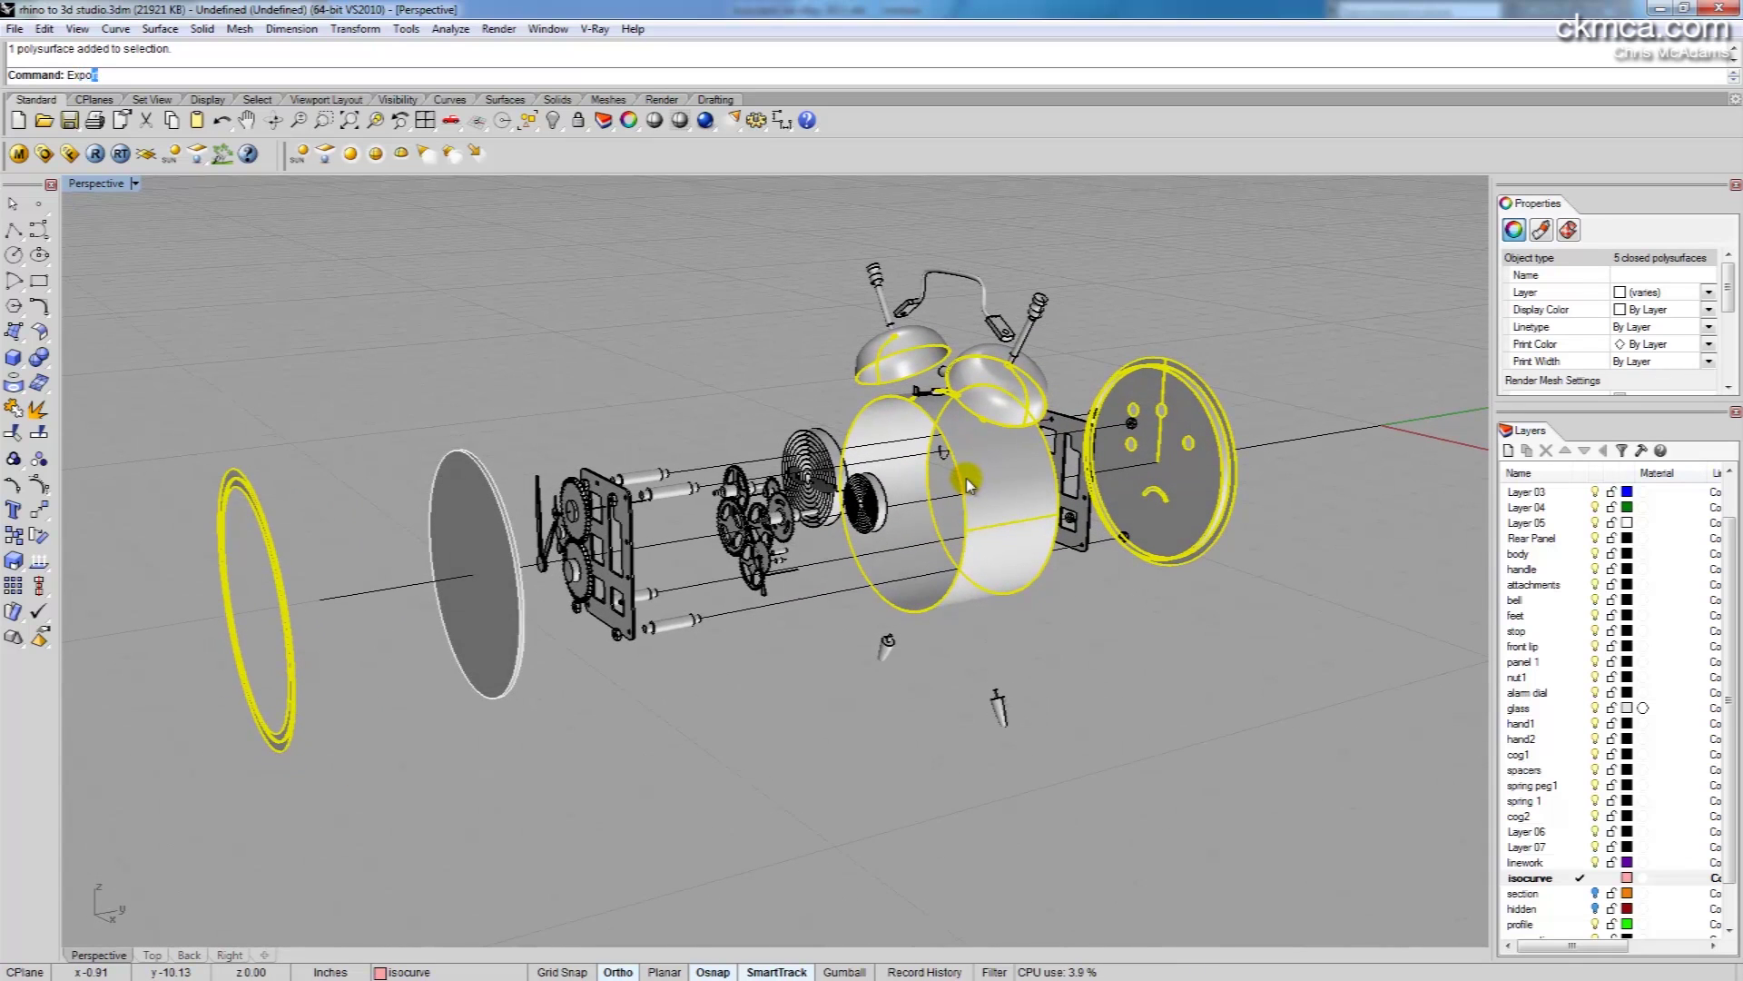
Start exporting the selected parts, and create and open a new folder on the Desktop as the destination
{"action": "key", "text": "Return"}
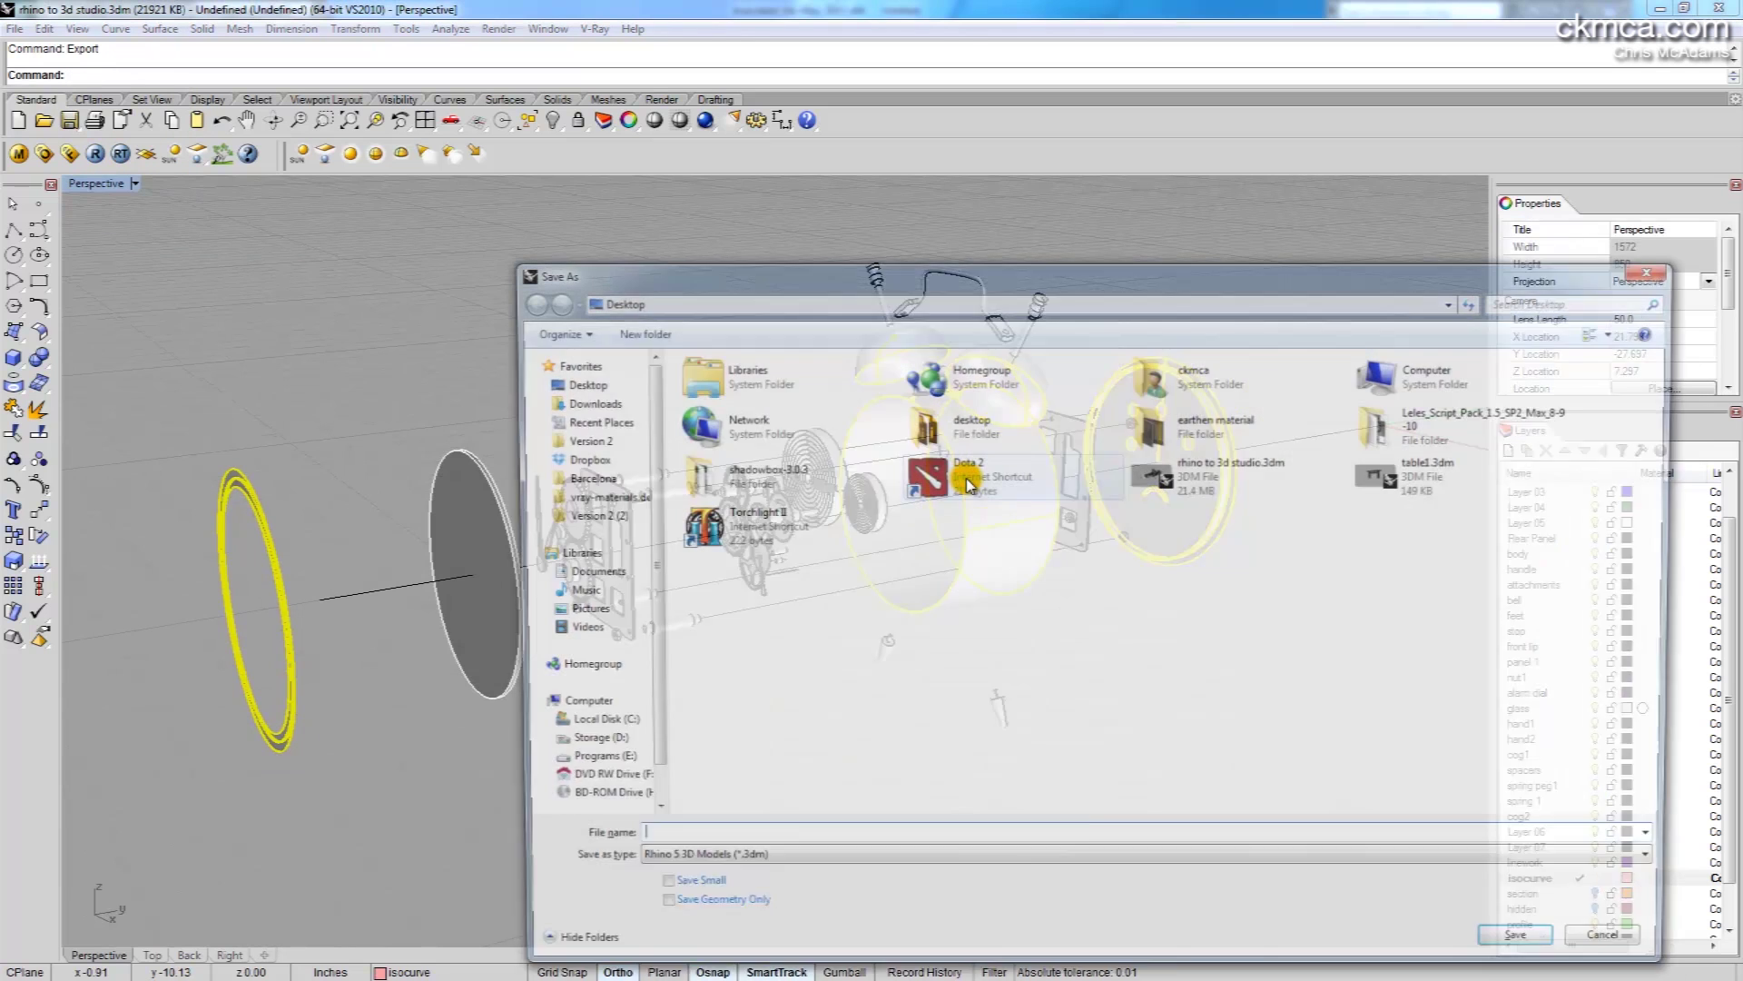
{"action": "right_click", "coordinate": [828, 587]}
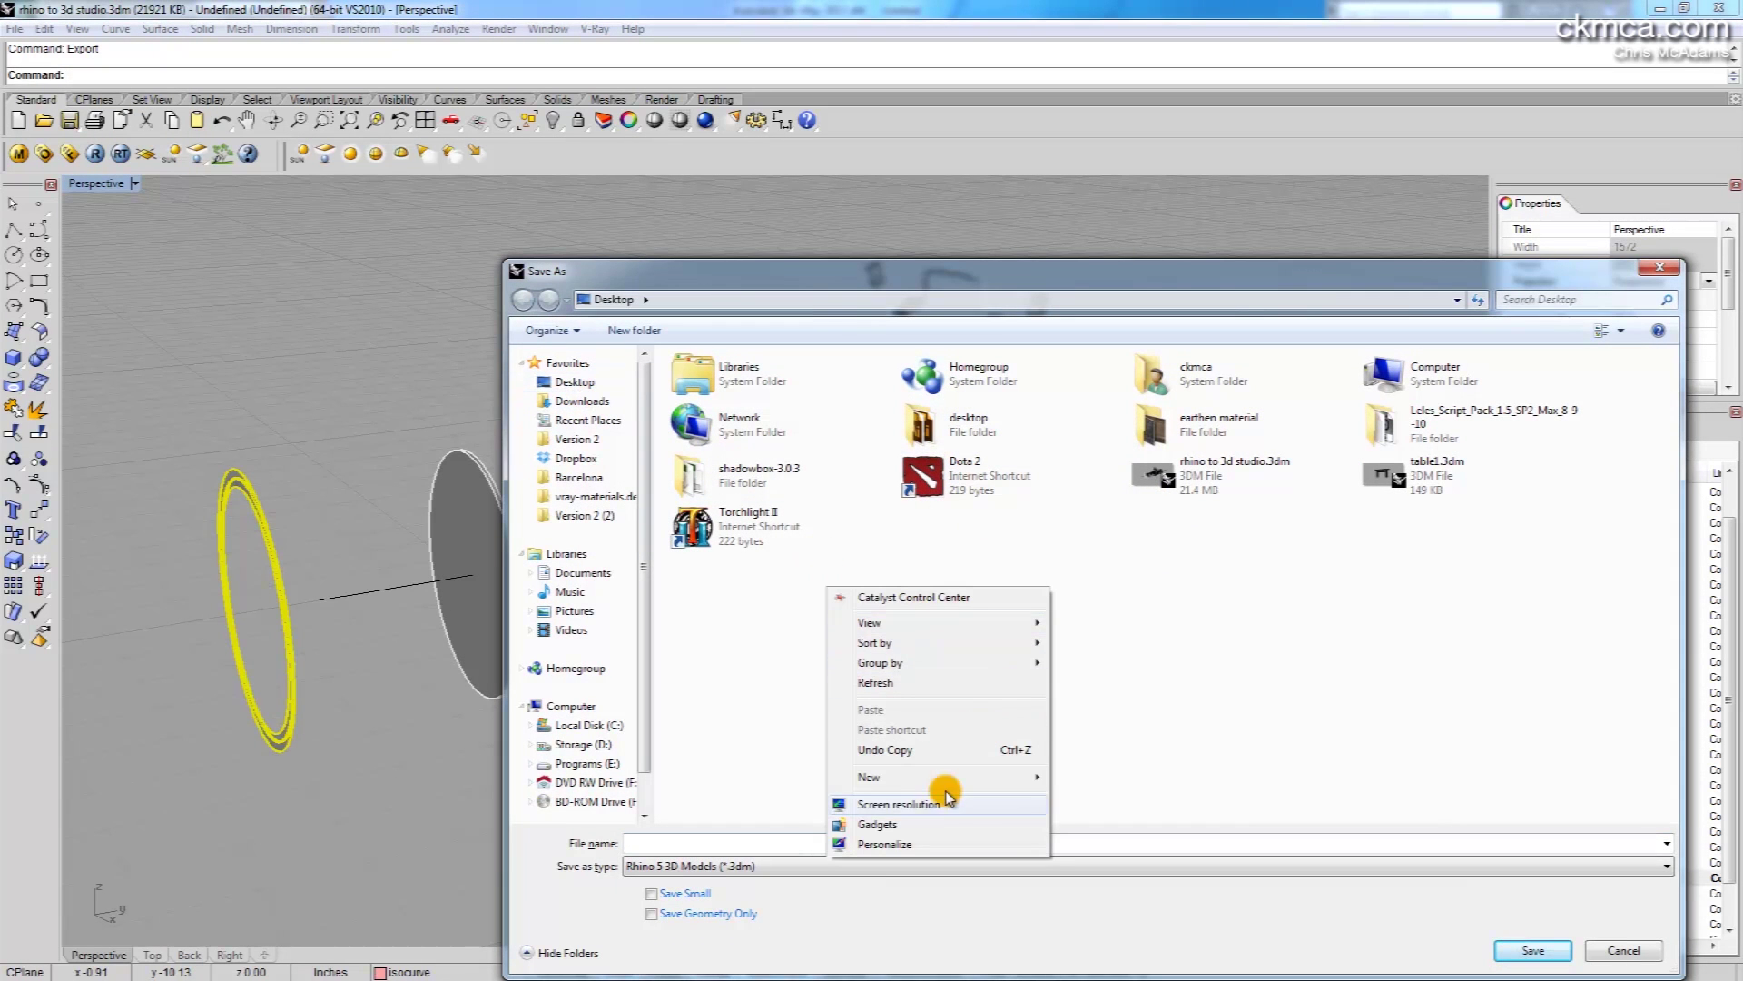
{"action": "mouse_move", "coordinate": [943, 779]}
{"action": "left_click", "coordinate": [1086, 564]}
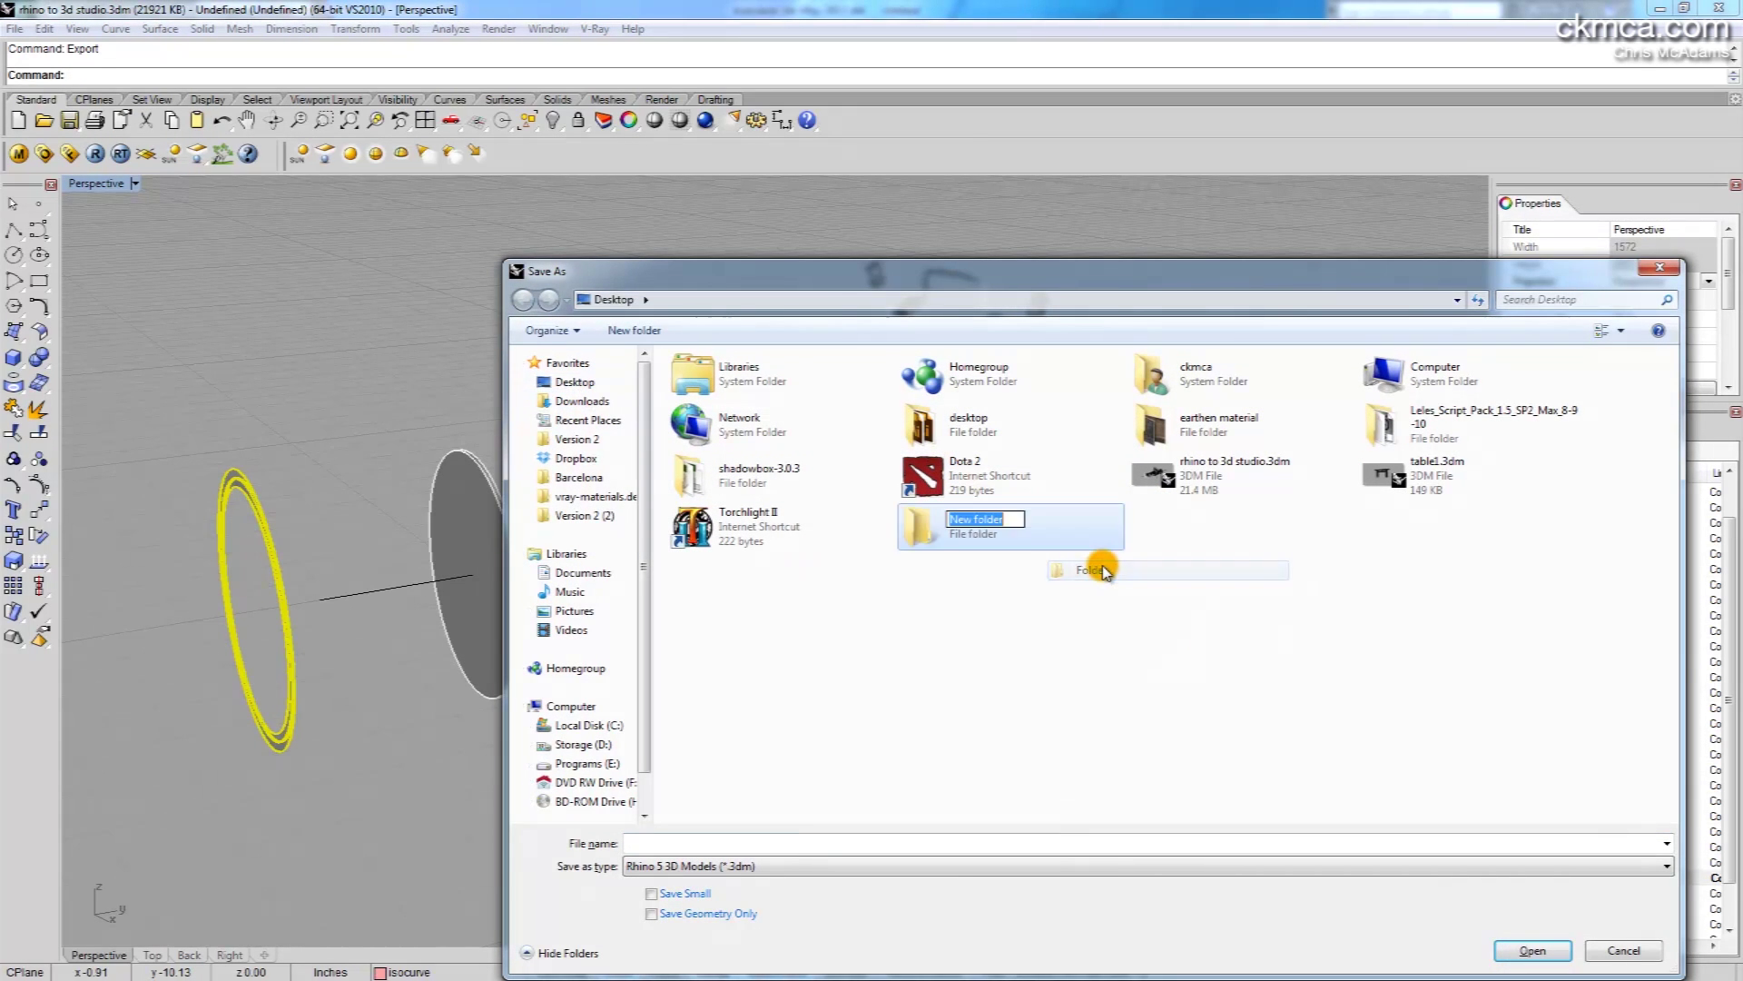
{"action": "left_click", "coordinate": [919, 534]}
{"action": "double_click", "coordinate": [918, 534]}
Export the selection as a 3D Studio (*.3ds) file named black metal, accepting the detailed mesh options, and hide the exported parts
{"action": "left_click", "coordinate": [642, 865]}
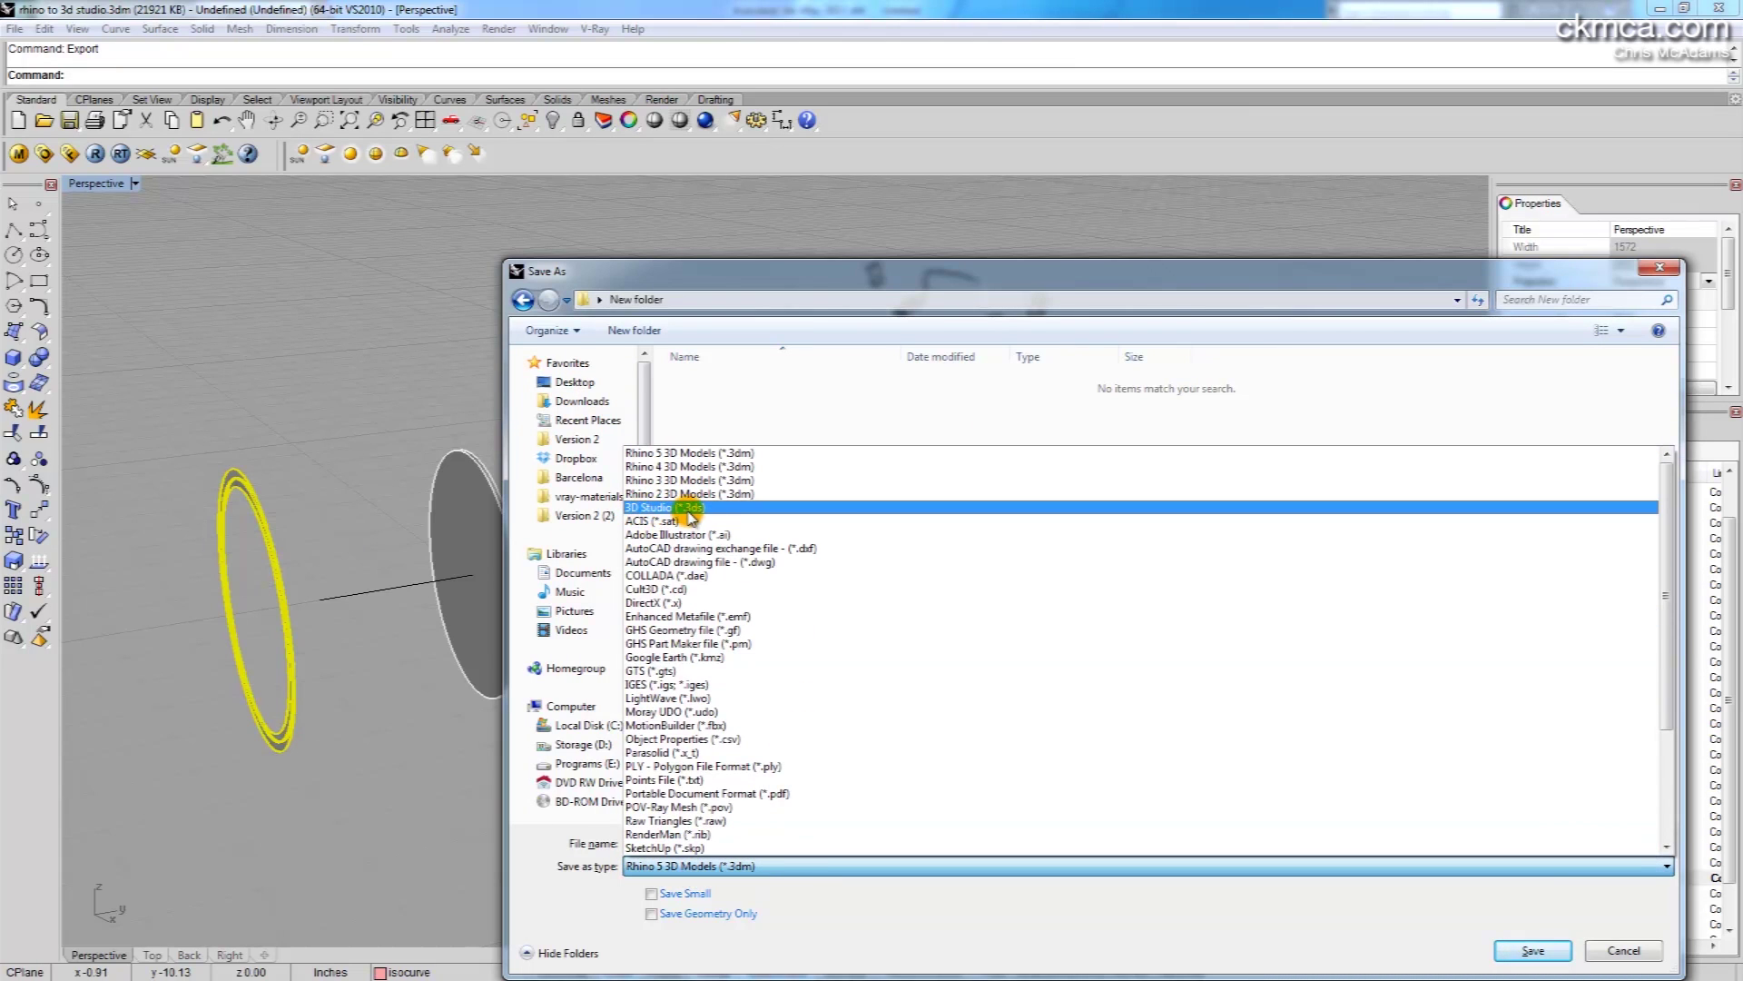
{"action": "left_click", "coordinate": [693, 515]}
{"action": "left_click", "coordinate": [678, 841]}
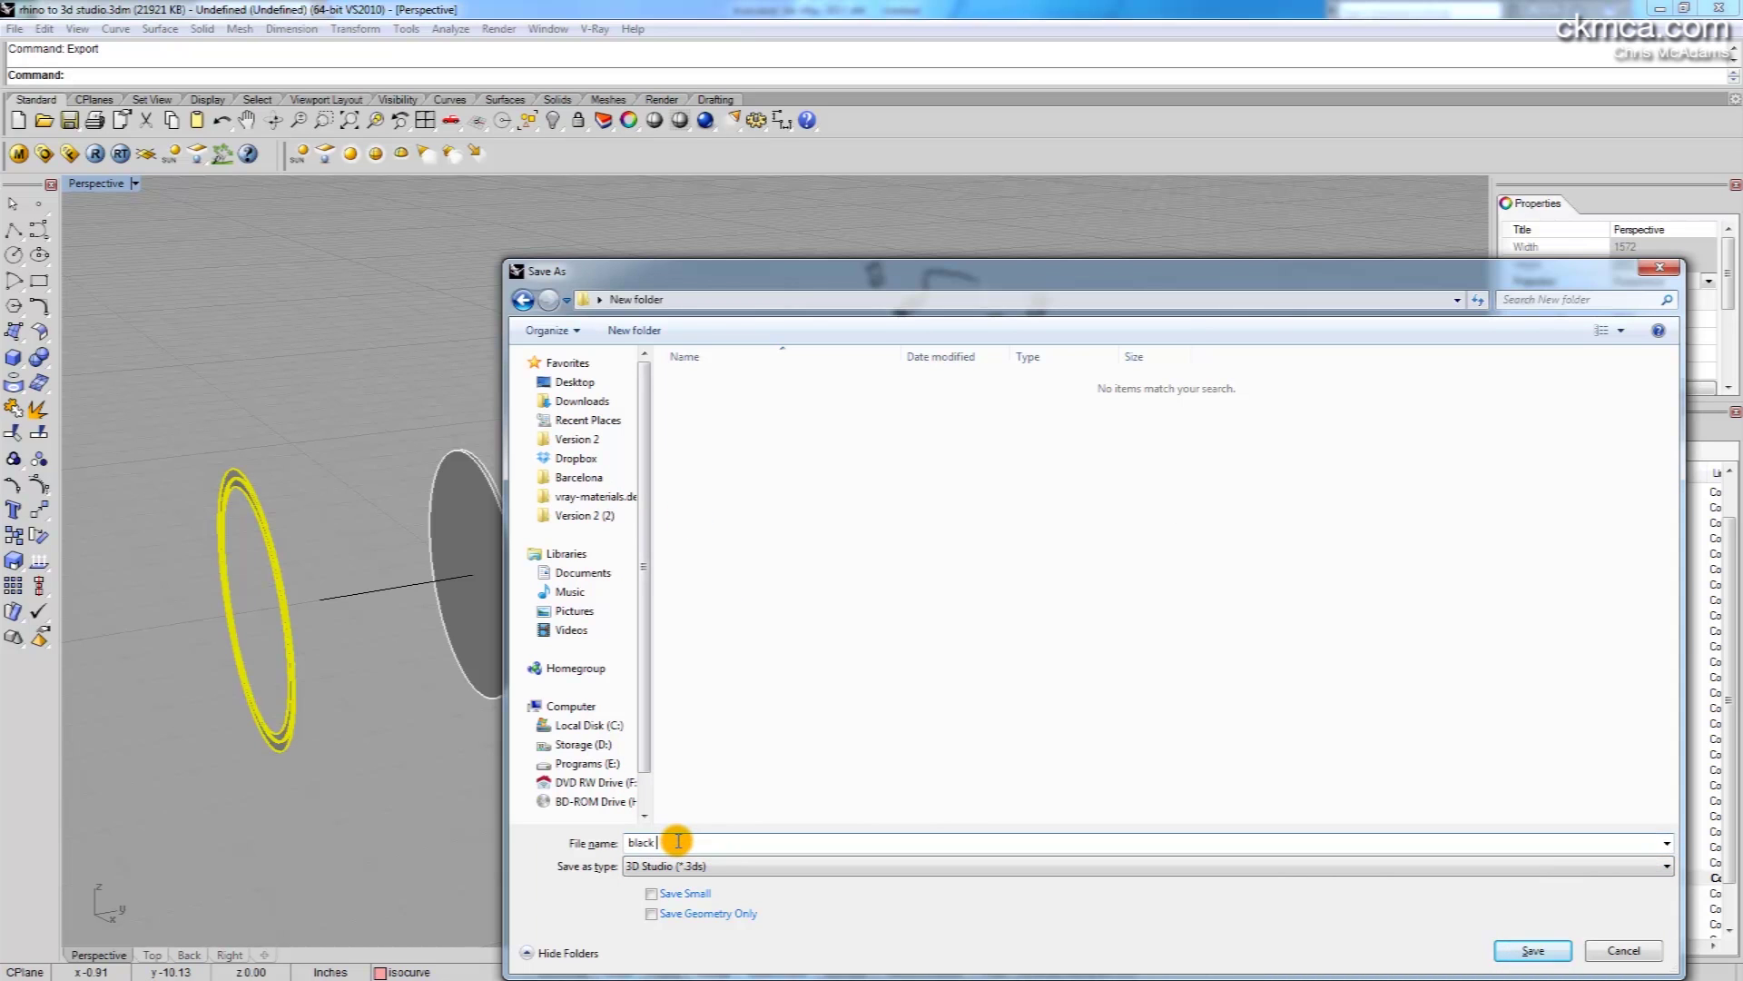
{"action": "type", "text": "black met"}
{"action": "key", "text": "Return"}
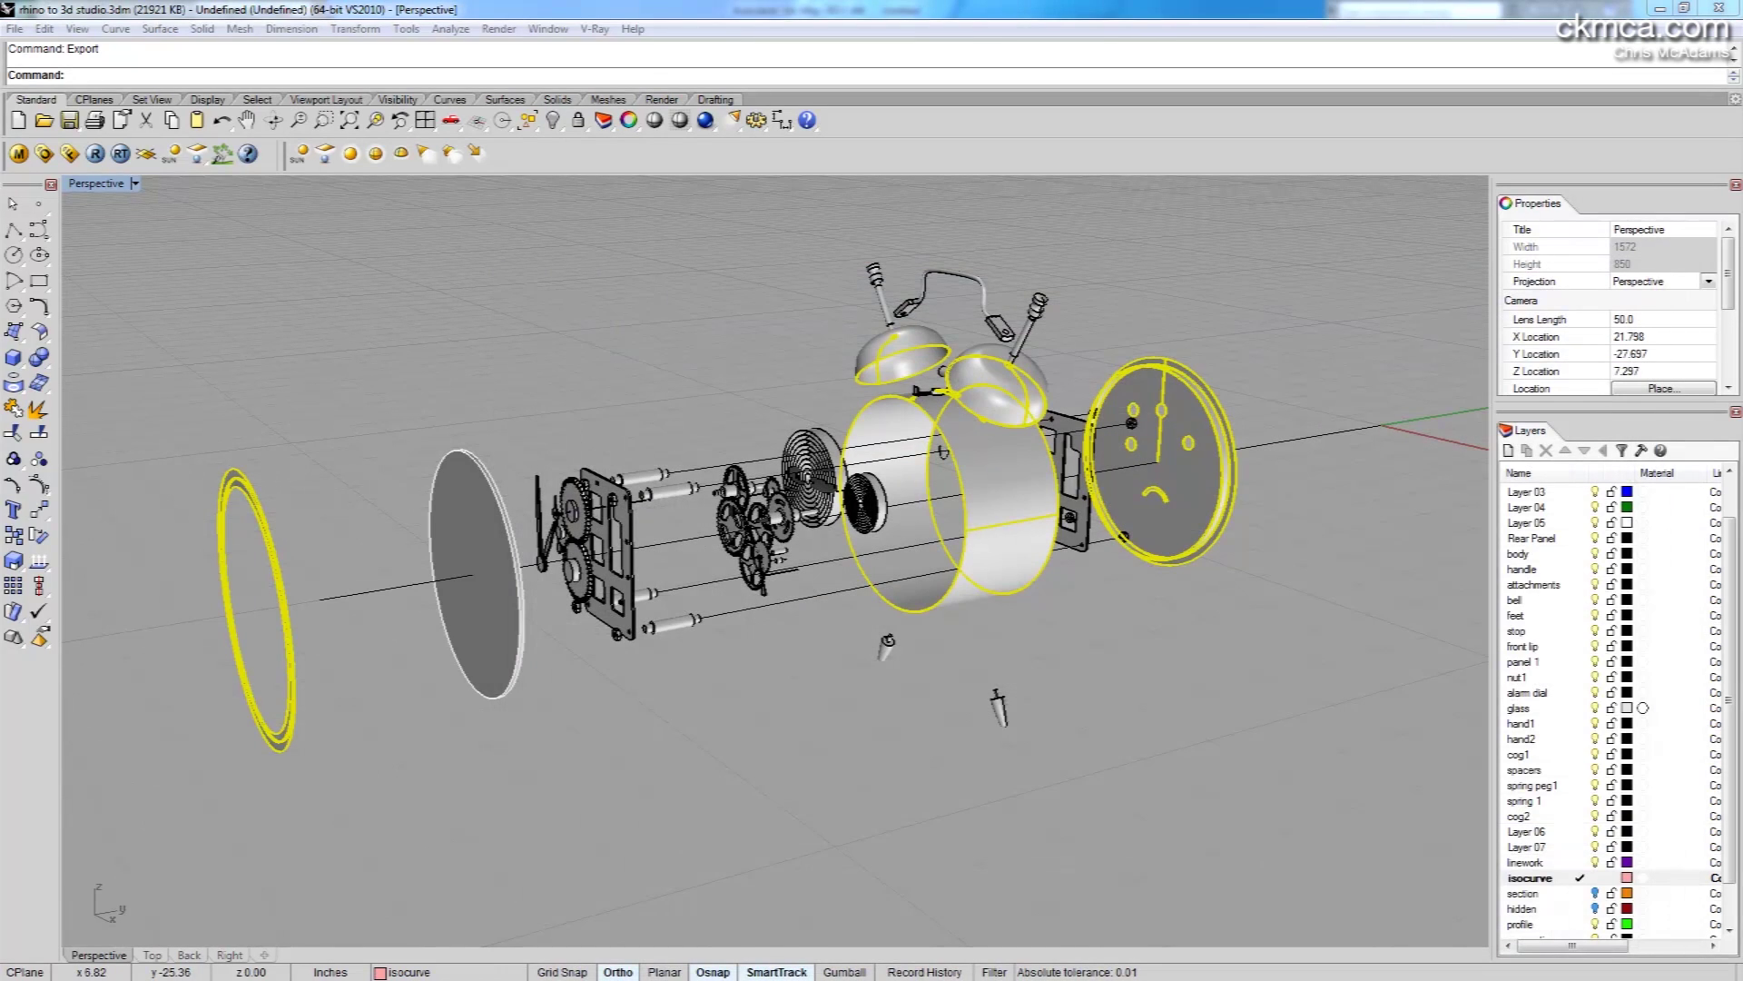
{"action": "left_click_drag", "start_coordinate": [524, 391], "coordinate": [799, 396]}
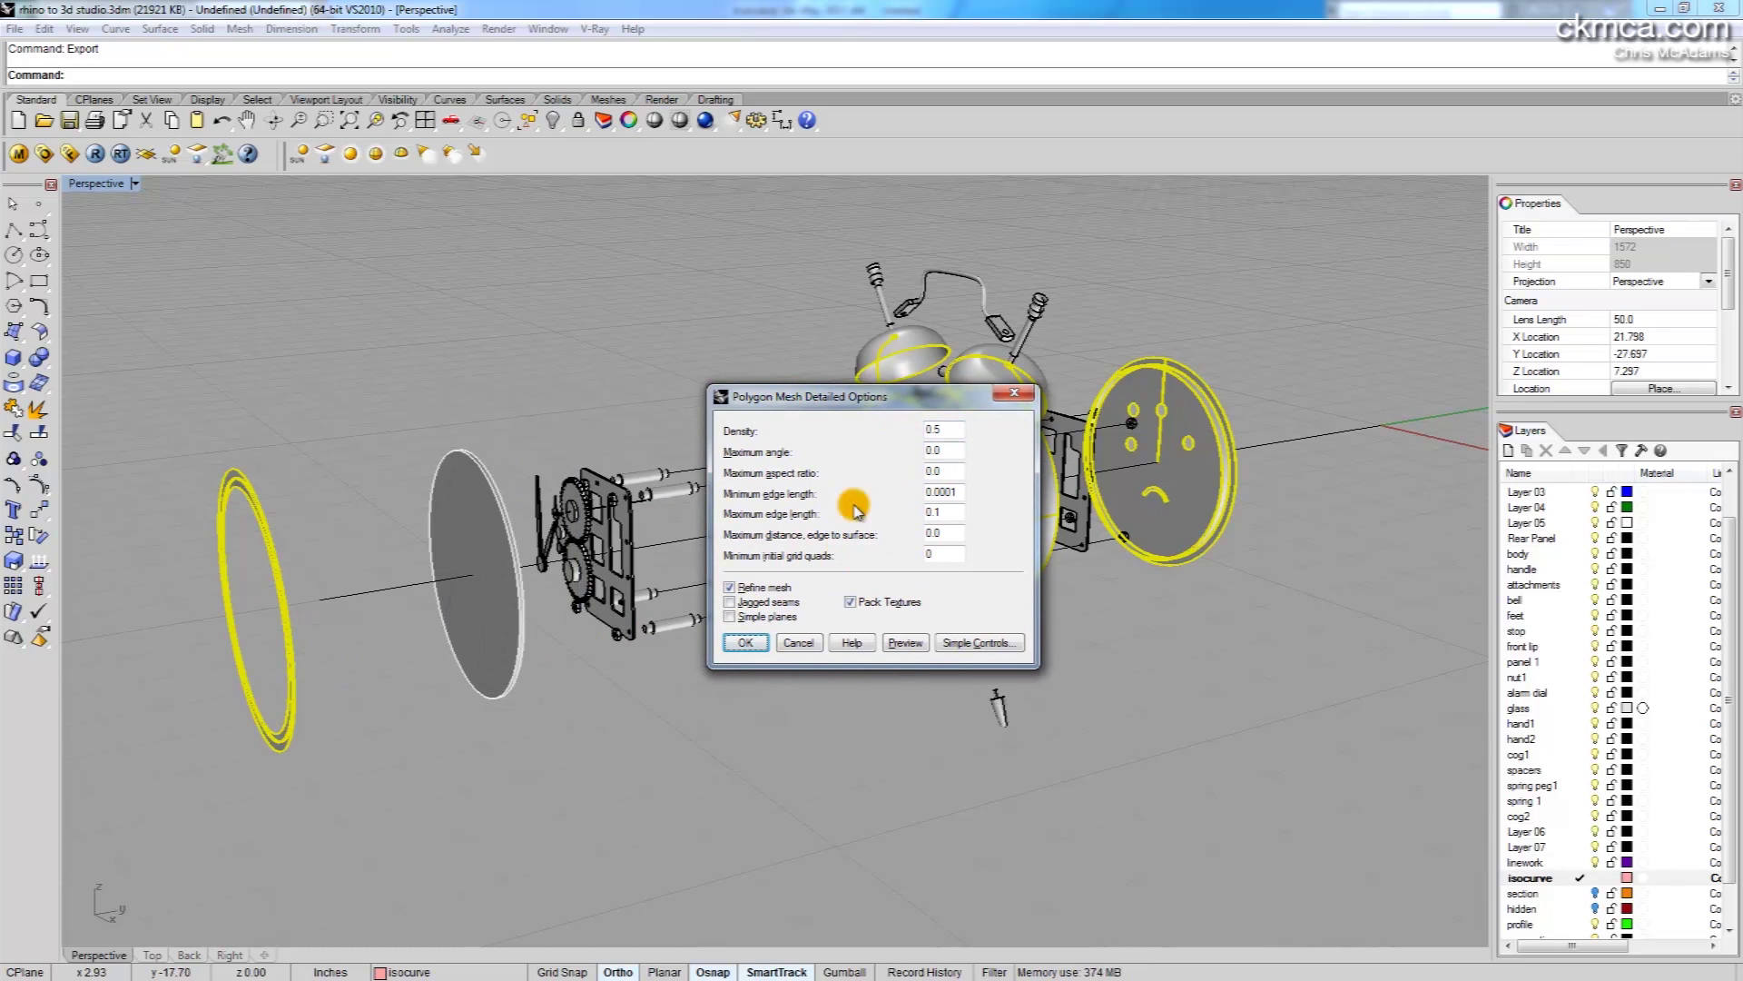
{"action": "left_click_drag", "start_coordinate": [810, 400], "coordinate": [1151, 563]}
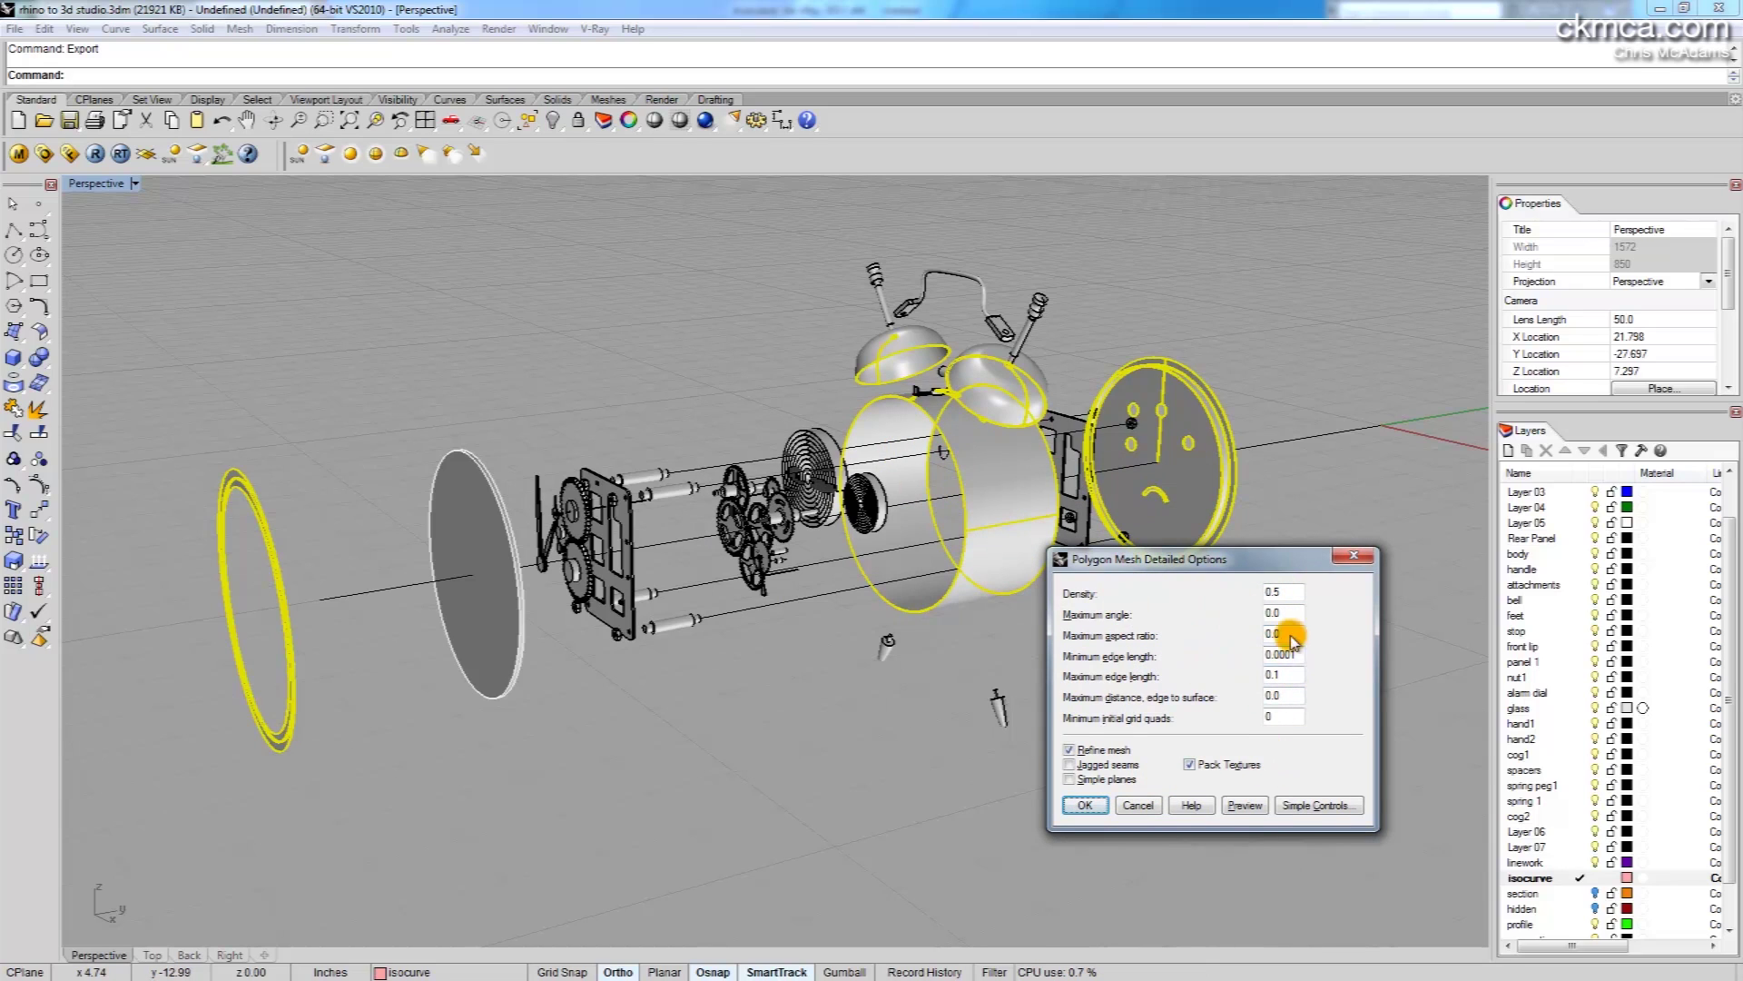
{"action": "left_click", "coordinate": [1084, 806]}
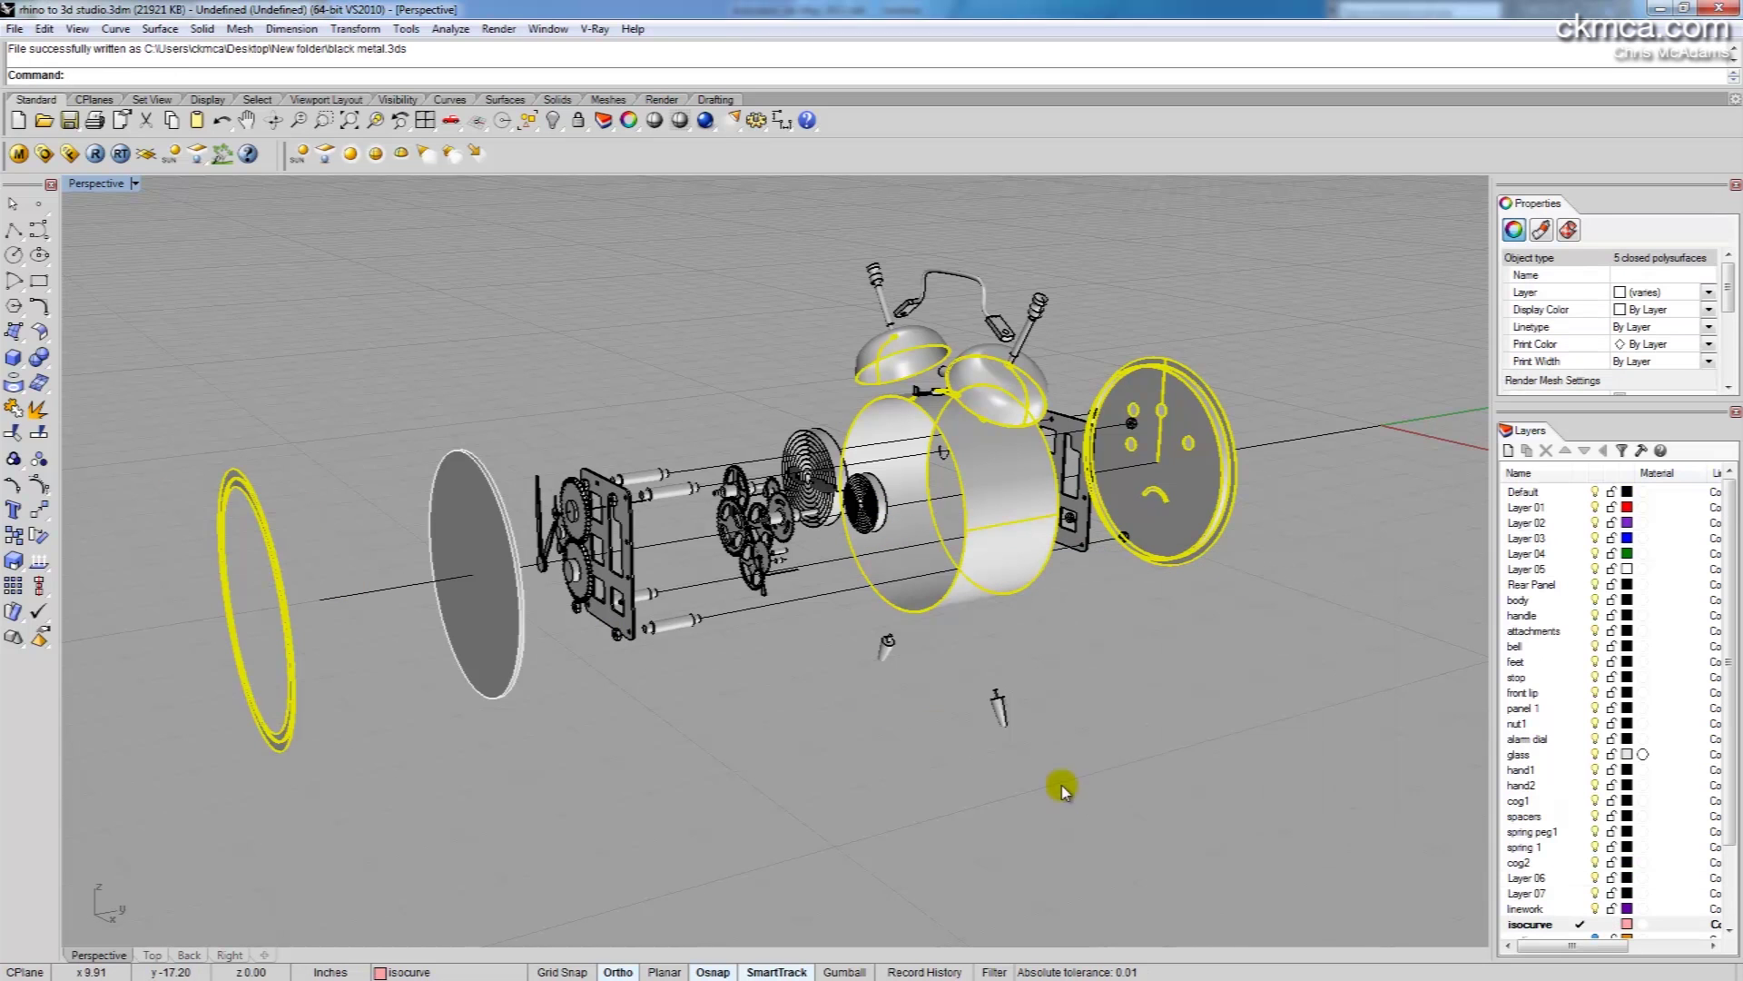
{"action": "right_click_drag", "start_coordinate": [1059, 786], "coordinate": [947, 726]}
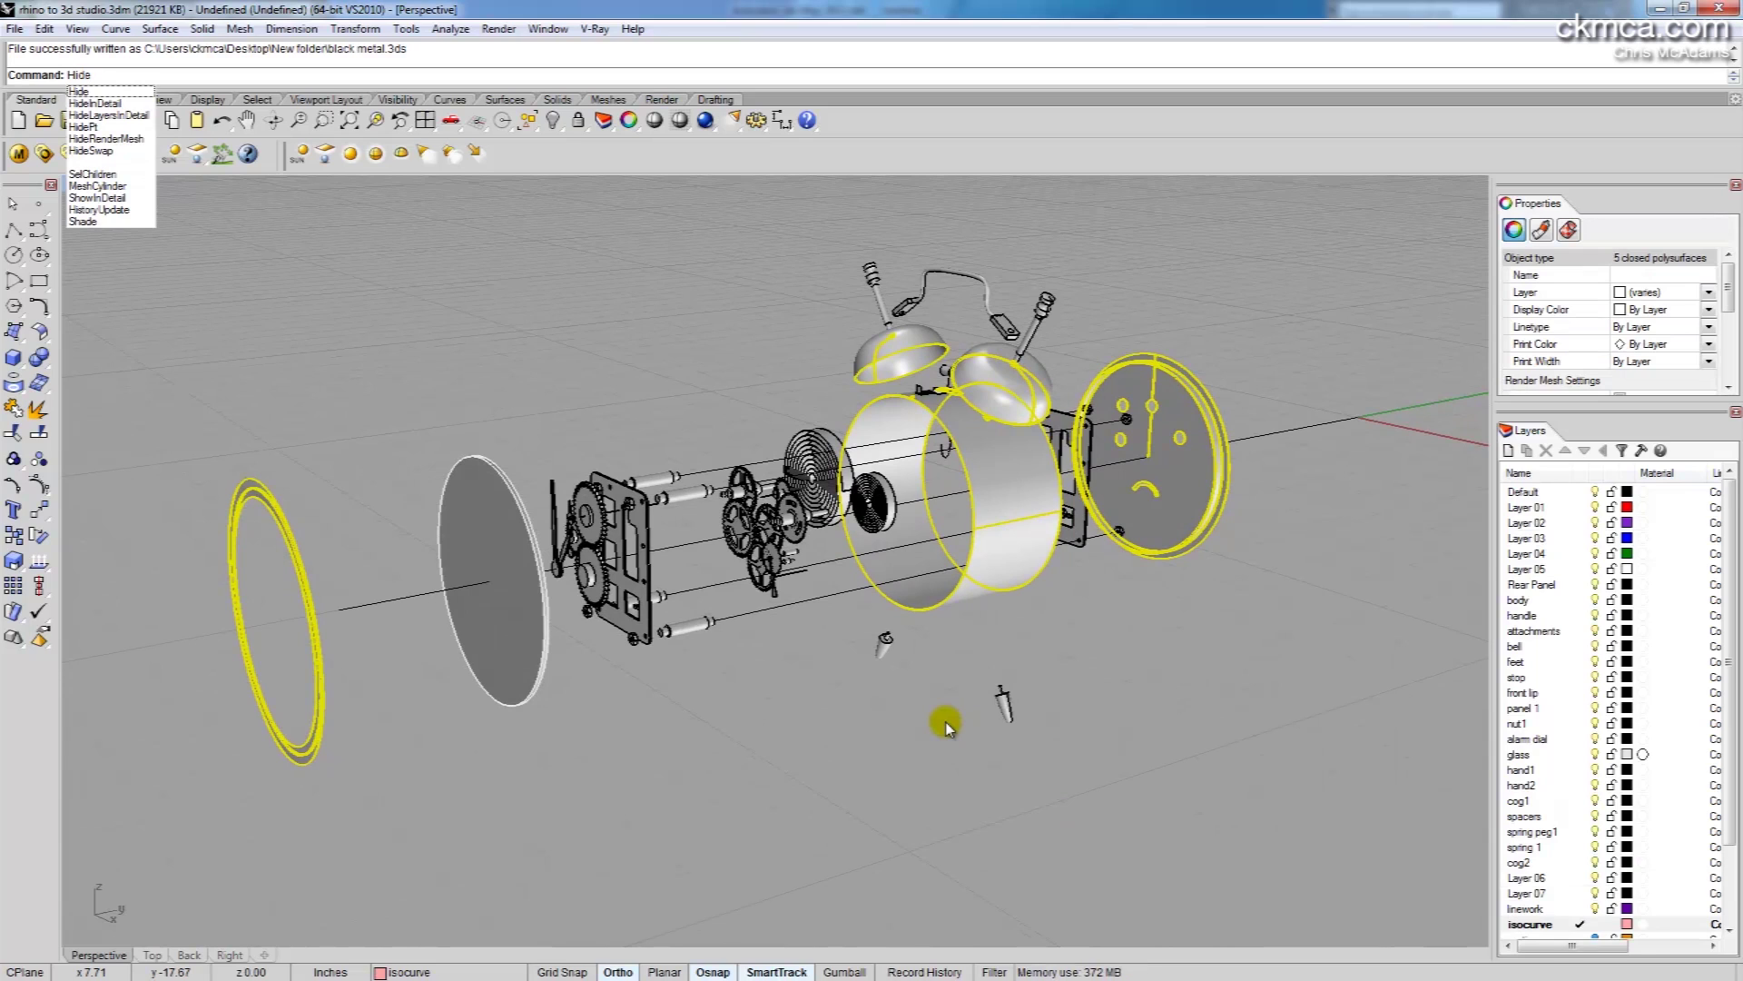
{"action": "key", "text": "Return"}
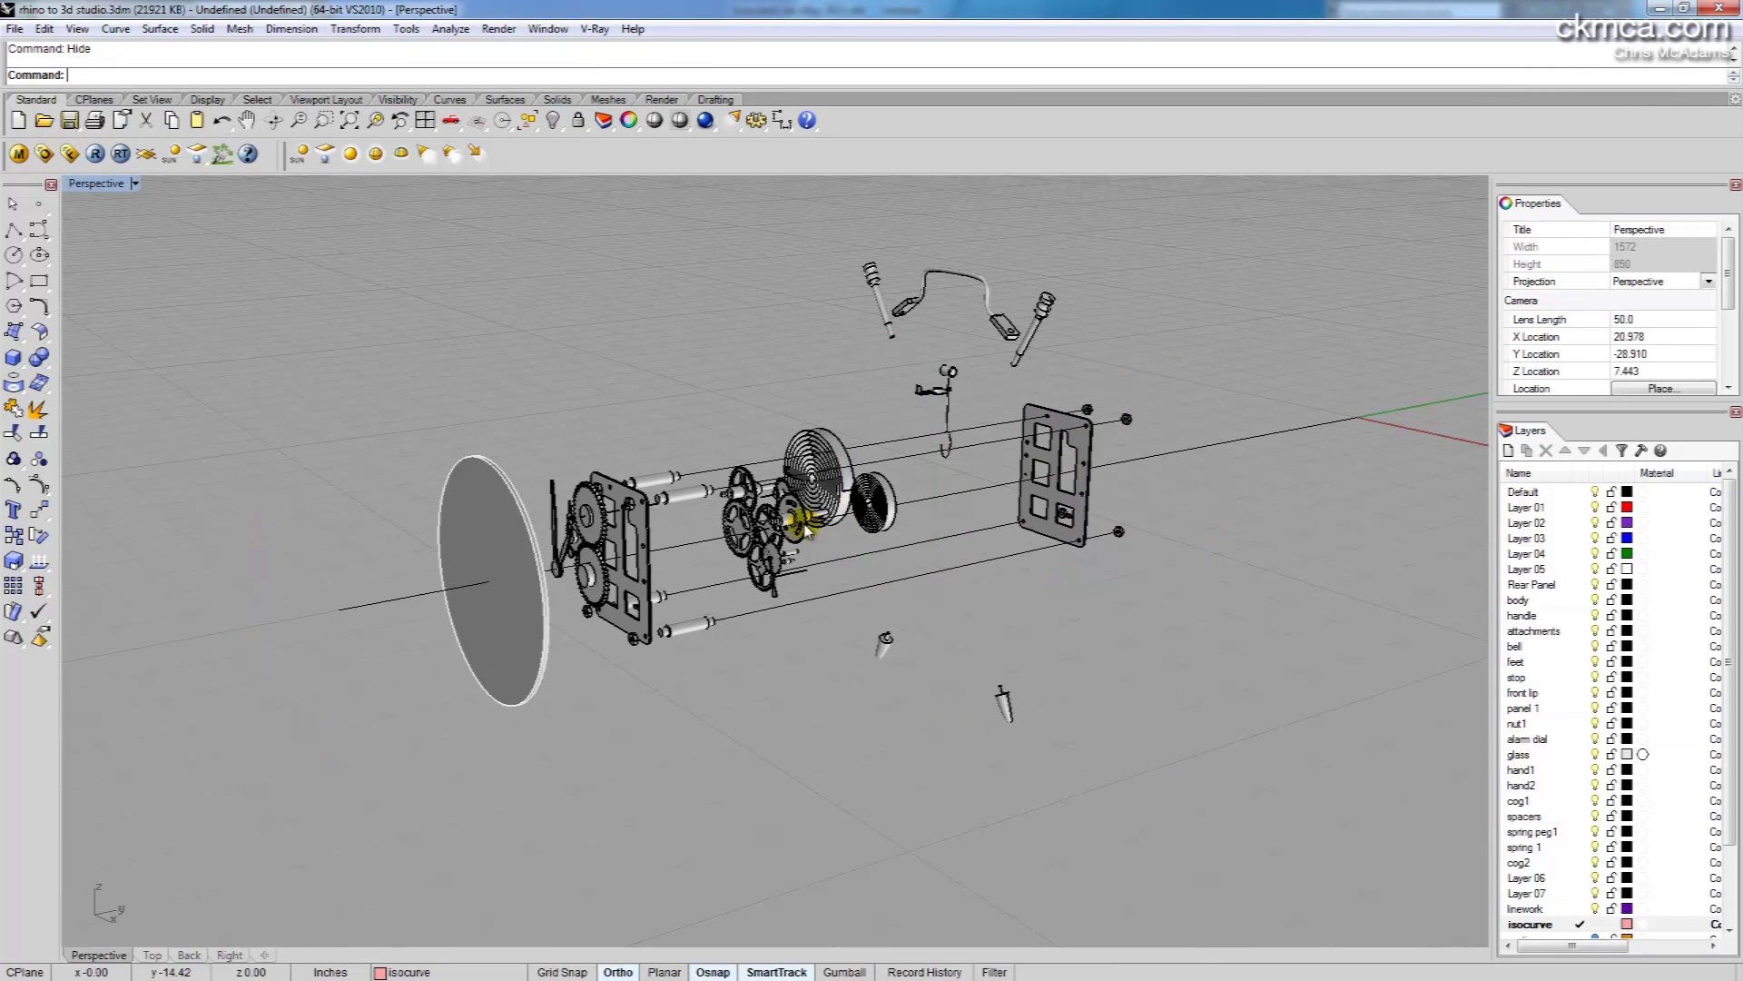
Export the glass disc to the same folder as a 3D Studio file named glass, and hide the disc
{"action": "left_click", "coordinate": [482, 520]}
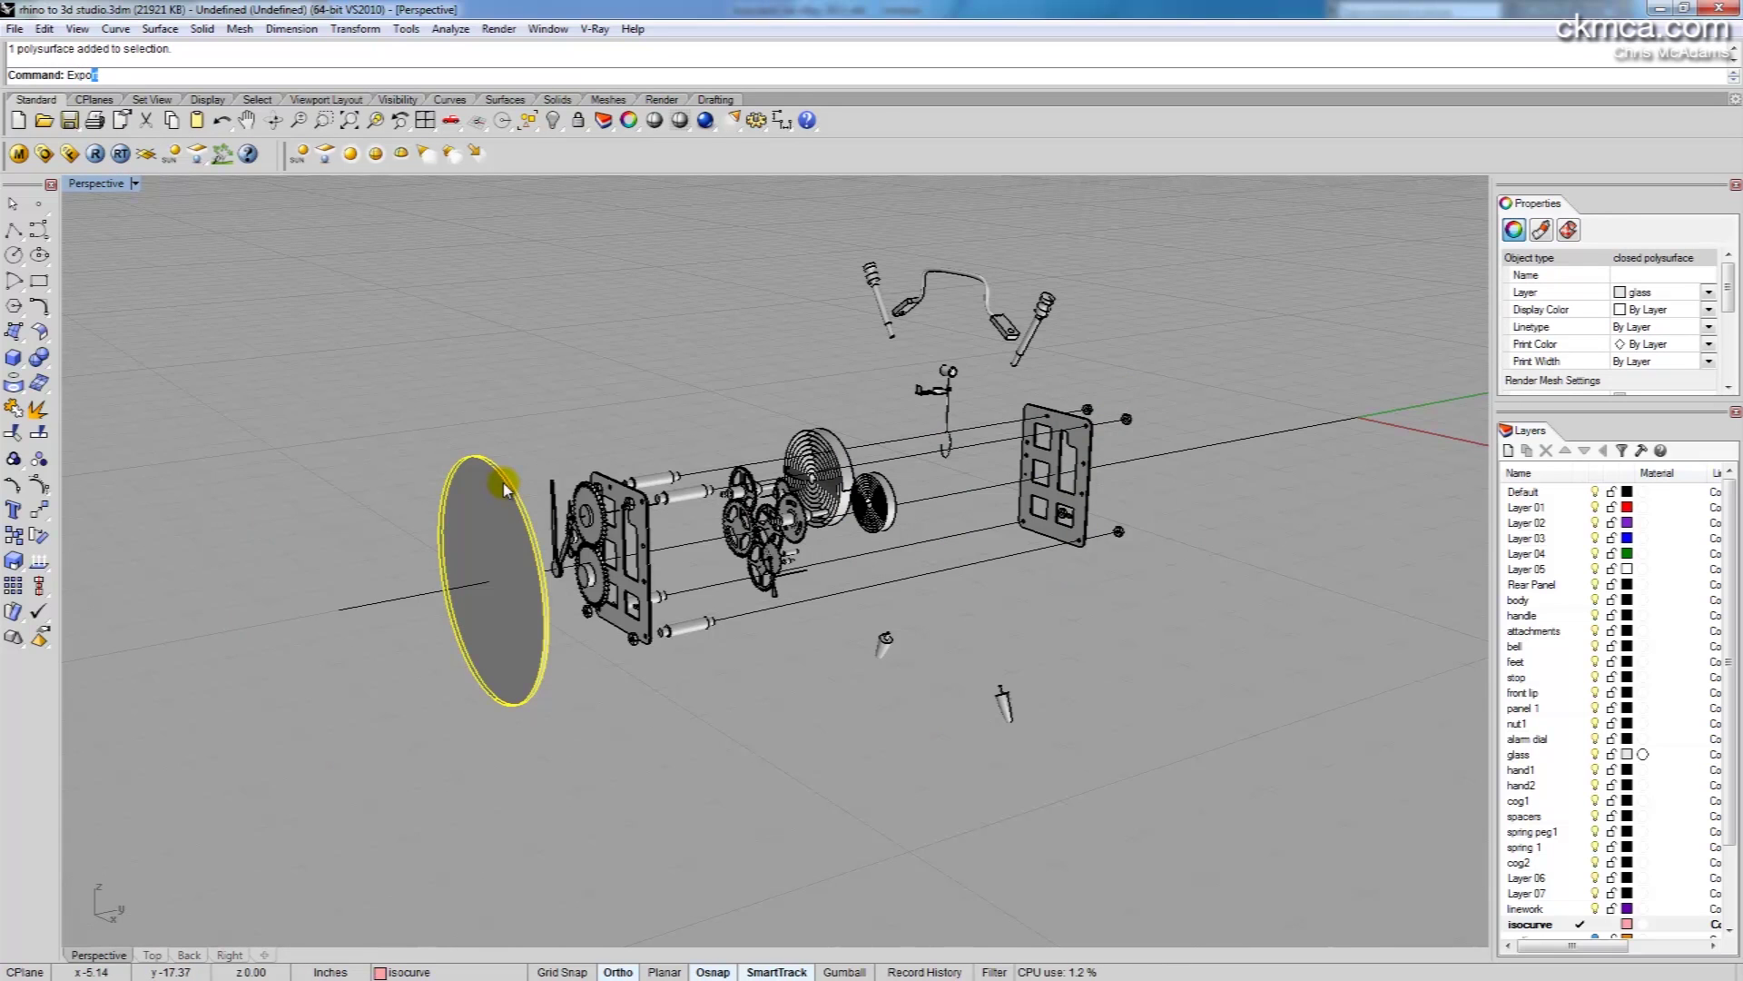
{"action": "type", "text": "Expo"}
{"action": "key", "text": "Return"}
{"action": "type", "text": "gla"}
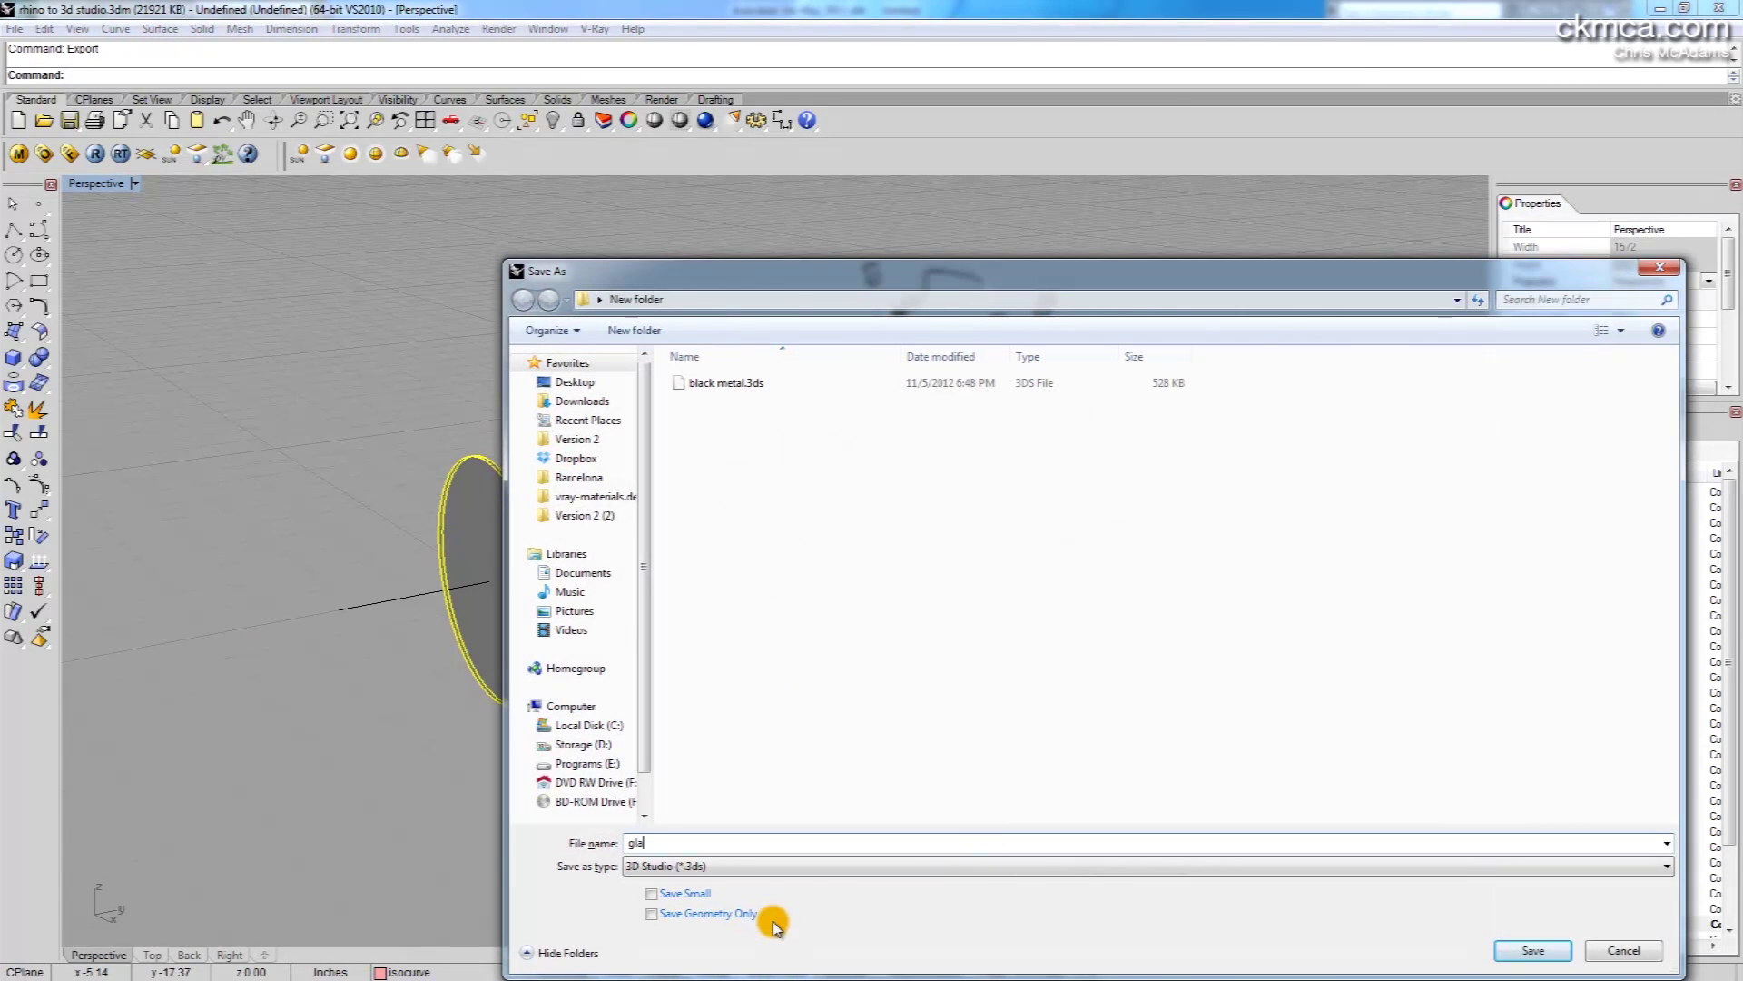
{"action": "type", "text": "ss"}
{"action": "key", "text": "Return"}
{"action": "key", "text": "Return"}
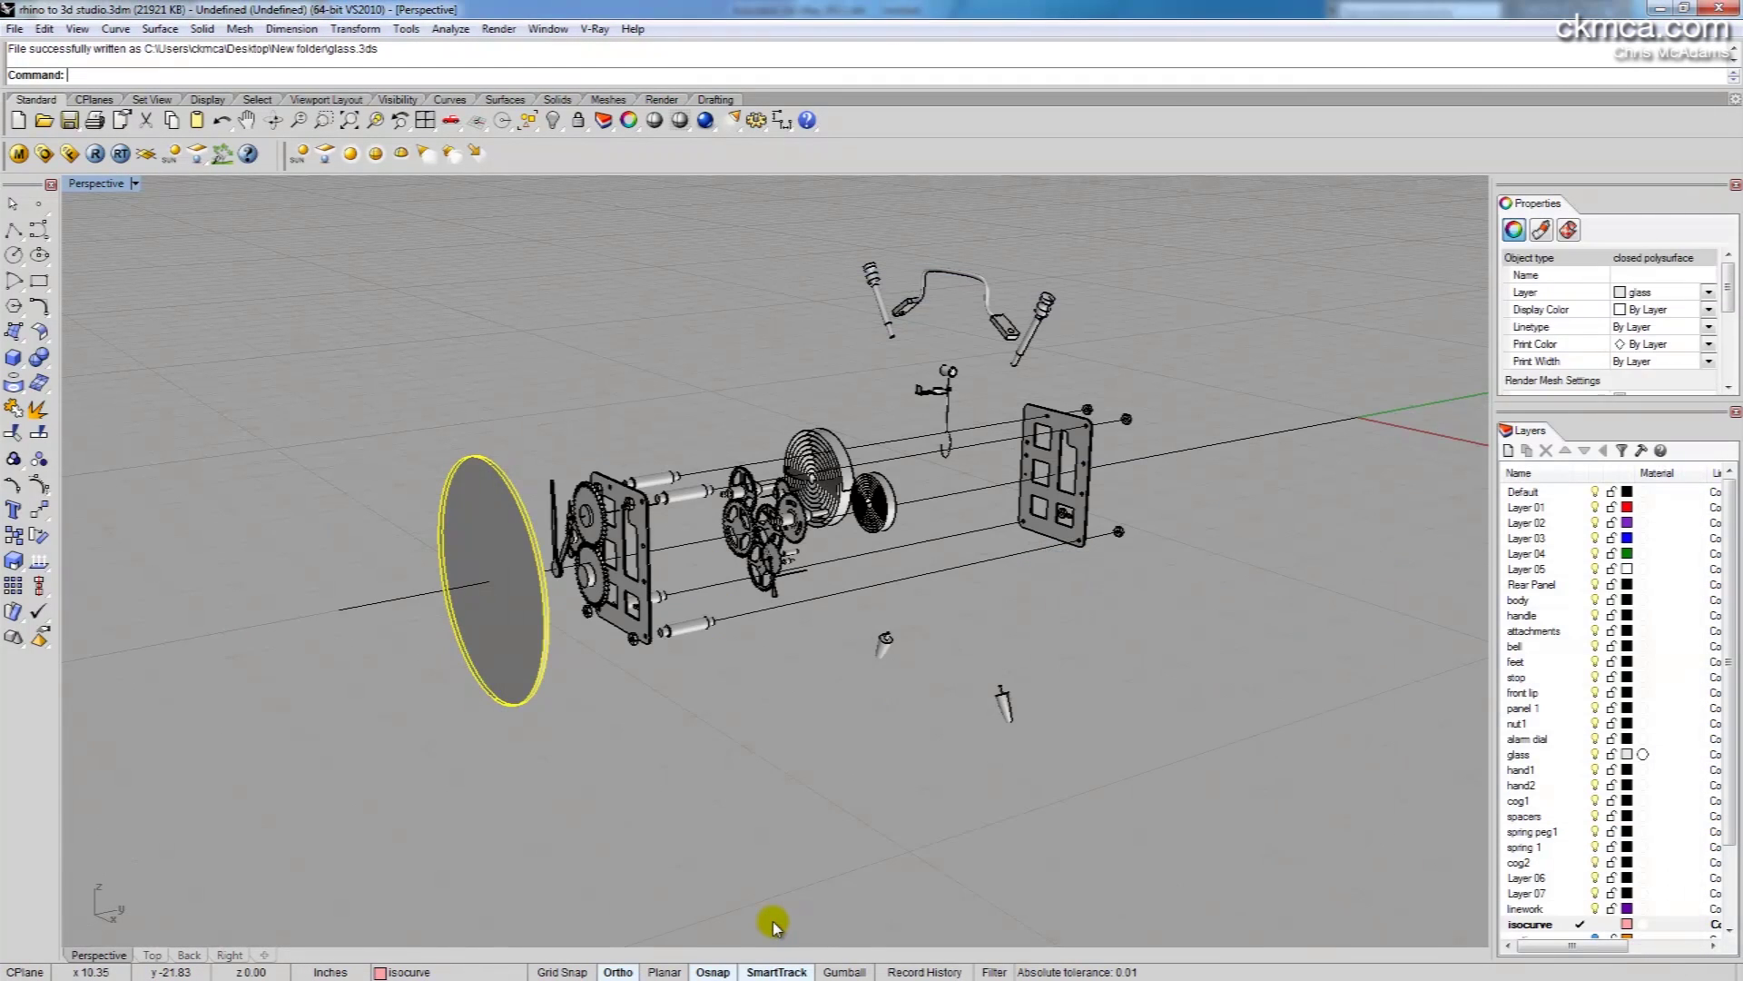
{"action": "type", "text": "Hide"}
{"action": "key", "text": "Return"}
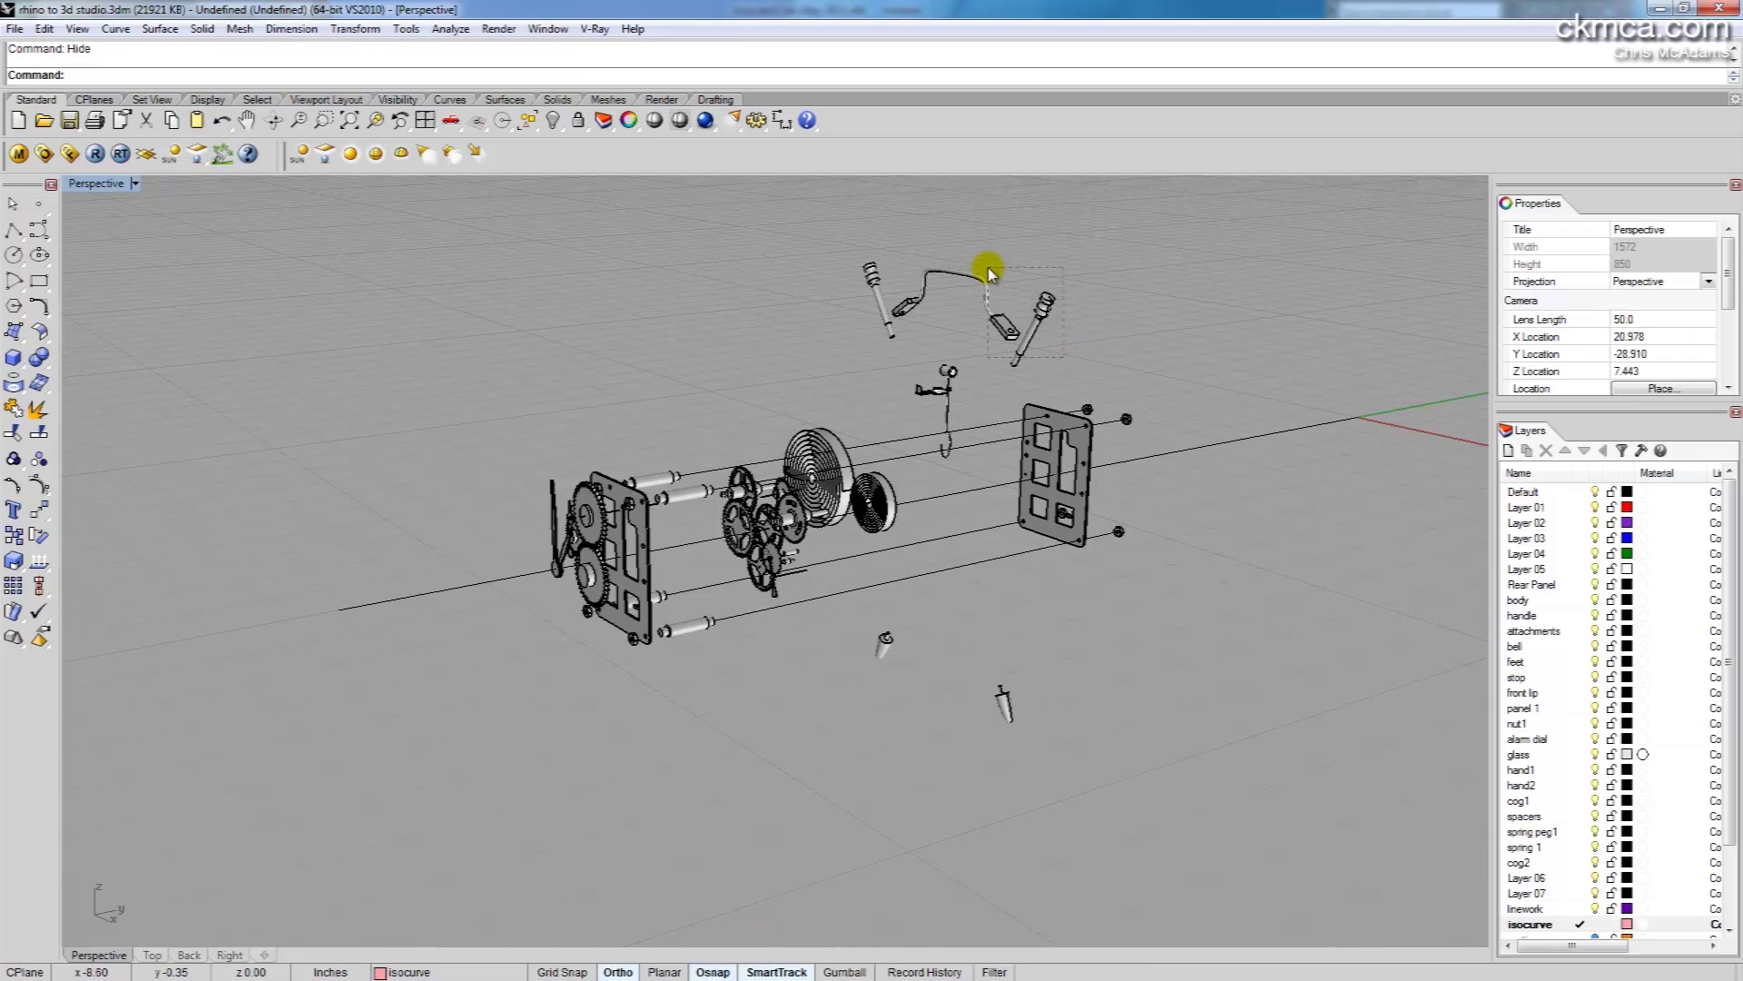
Select the handle with its two bell posts, the two feet and the small stop parts below the handle
{"action": "left_click_drag", "start_coordinate": [988, 269], "coordinate": [988, 268]}
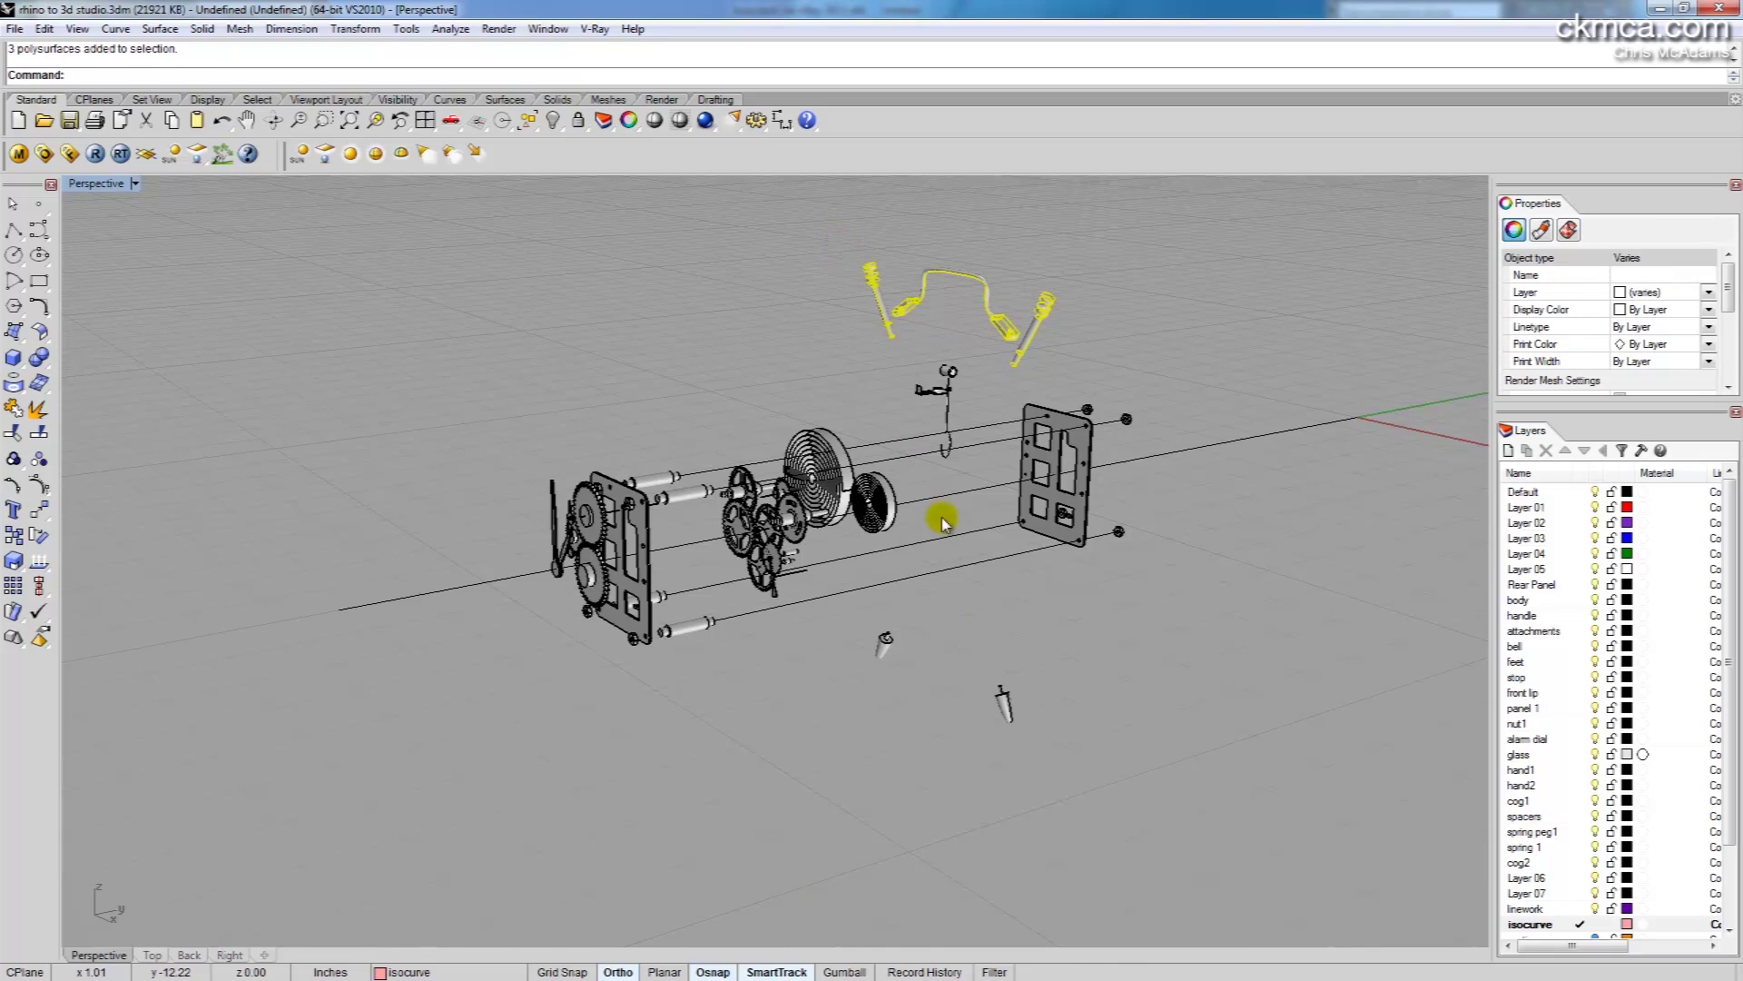
{"action": "left_click_drag", "start_coordinate": [1078, 761], "coordinate": [935, 664]}
{"action": "scroll", "coordinate": [947, 415], "scroll_direction": "up", "scroll_amount": 4}
{"action": "scroll", "coordinate": [947, 415], "scroll_direction": "up", "scroll_amount": 5}
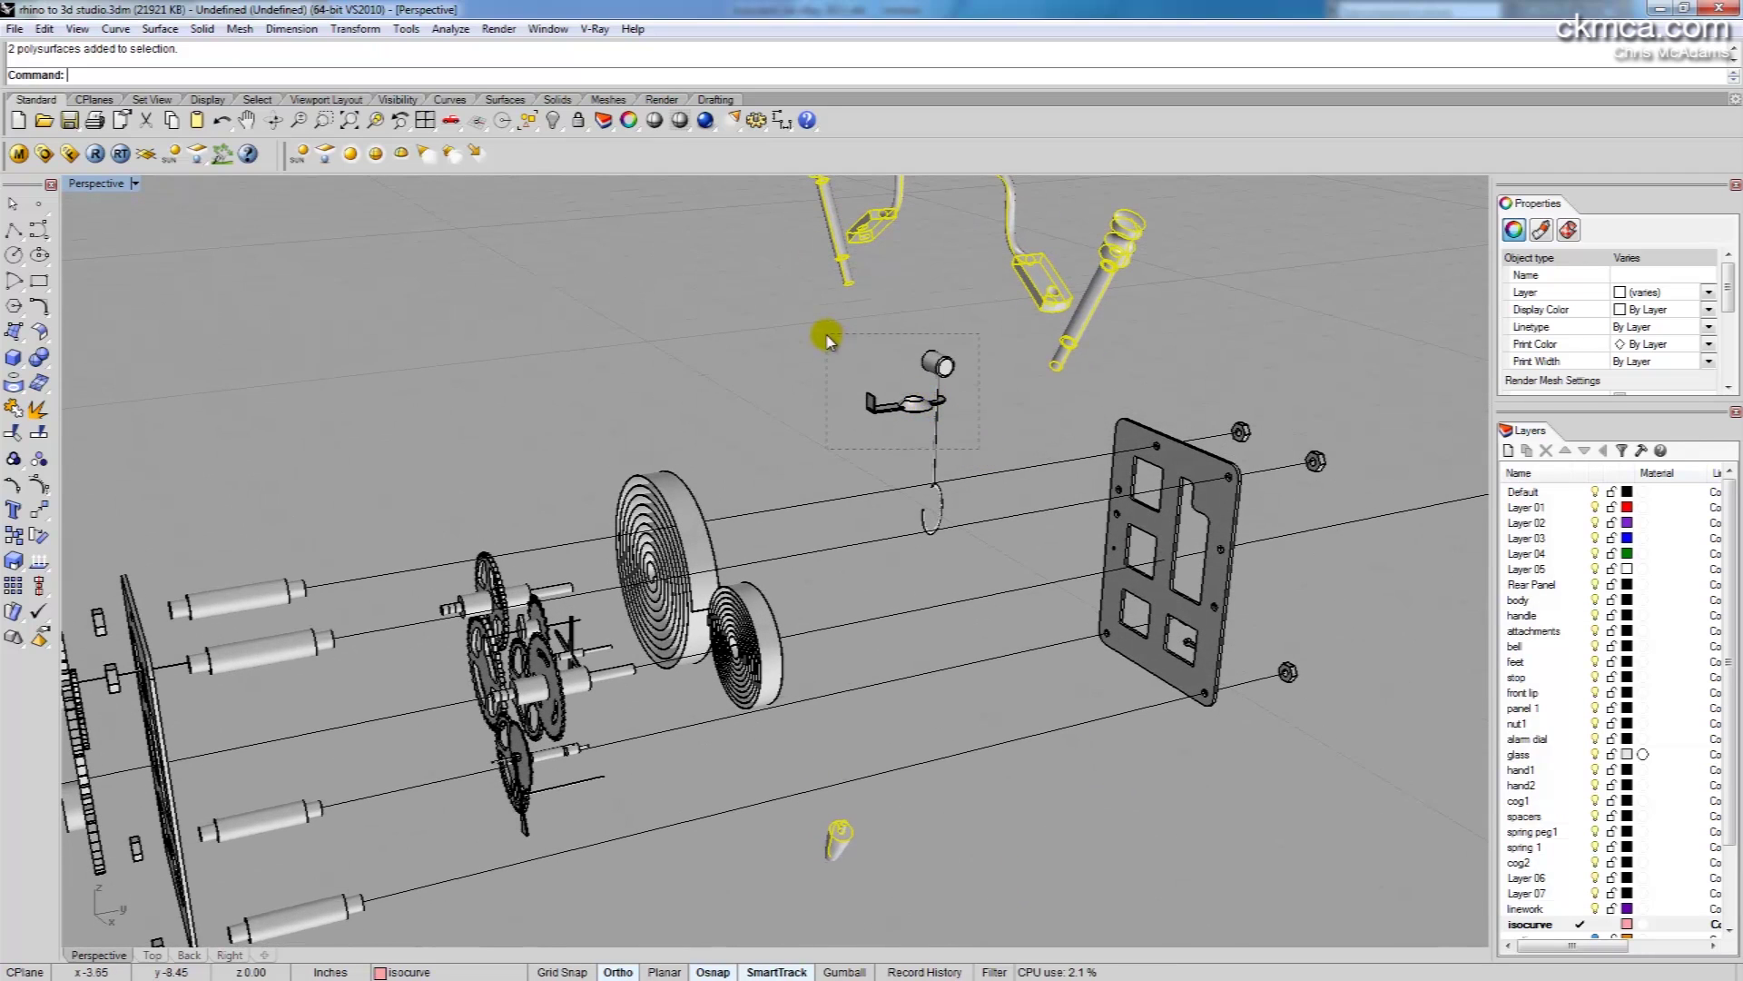
{"action": "left_click_drag", "start_coordinate": [979, 449], "coordinate": [828, 340]}
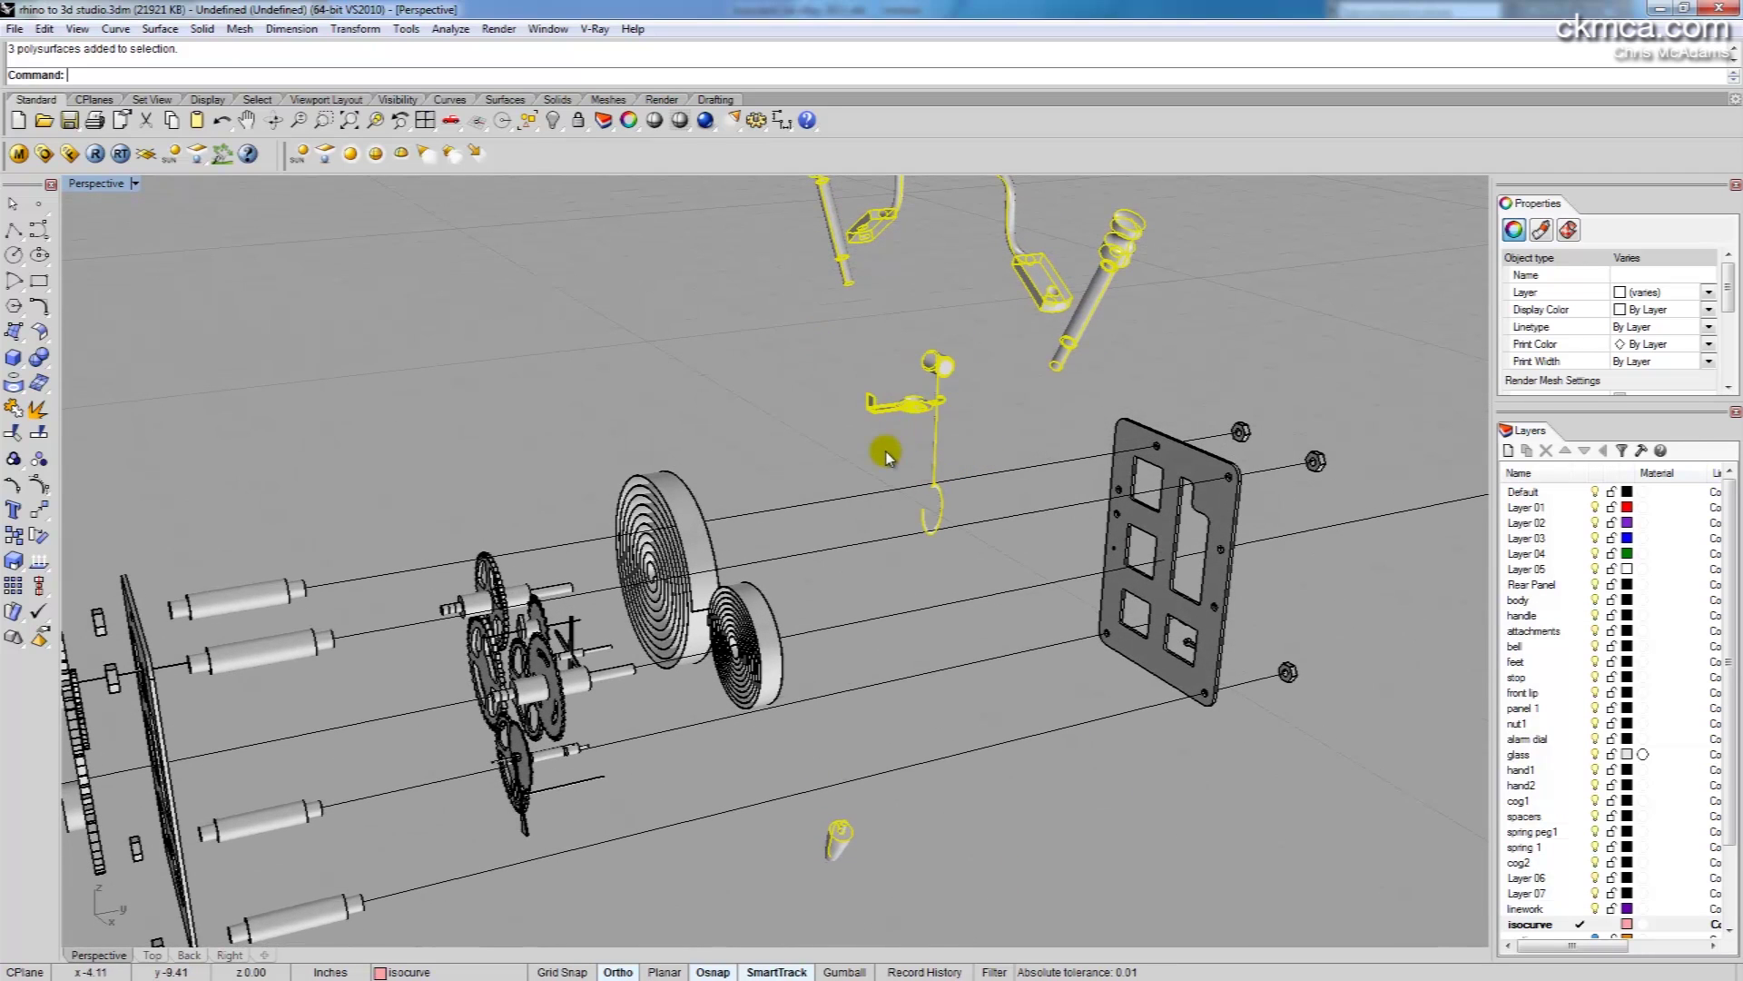
{"action": "scroll", "coordinate": [879, 451], "scroll_direction": "down", "scroll_amount": 3}
{"action": "scroll", "coordinate": [879, 452], "scroll_direction": "up", "scroll_amount": 2}
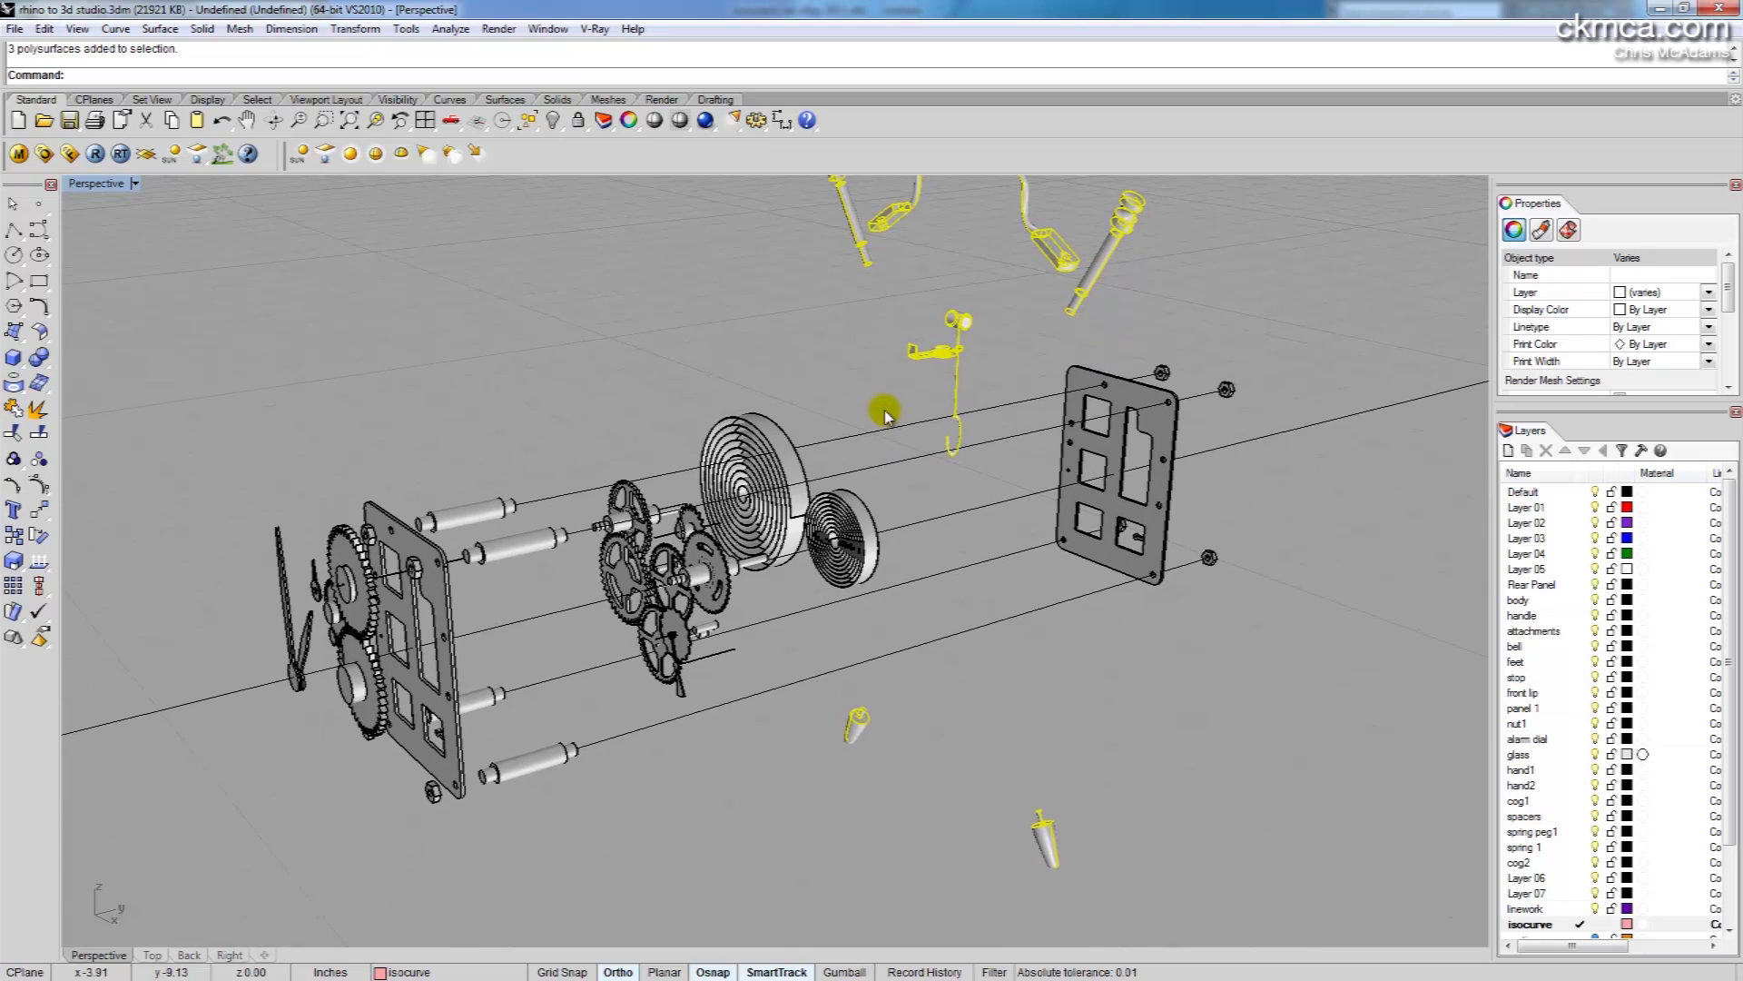
Add the four spacers and the nuts beside the front plate to the selection, keeping the large front cog out of it
{"action": "right_click_drag", "start_coordinate": [861, 418], "coordinate": [792, 400]}
{"action": "left_click_drag", "start_coordinate": [499, 383], "coordinate": [654, 717]}
{"action": "right_click_drag", "start_coordinate": [602, 670], "coordinate": [452, 569]}
{"action": "left_click", "coordinate": [454, 550], "text": "shift"}
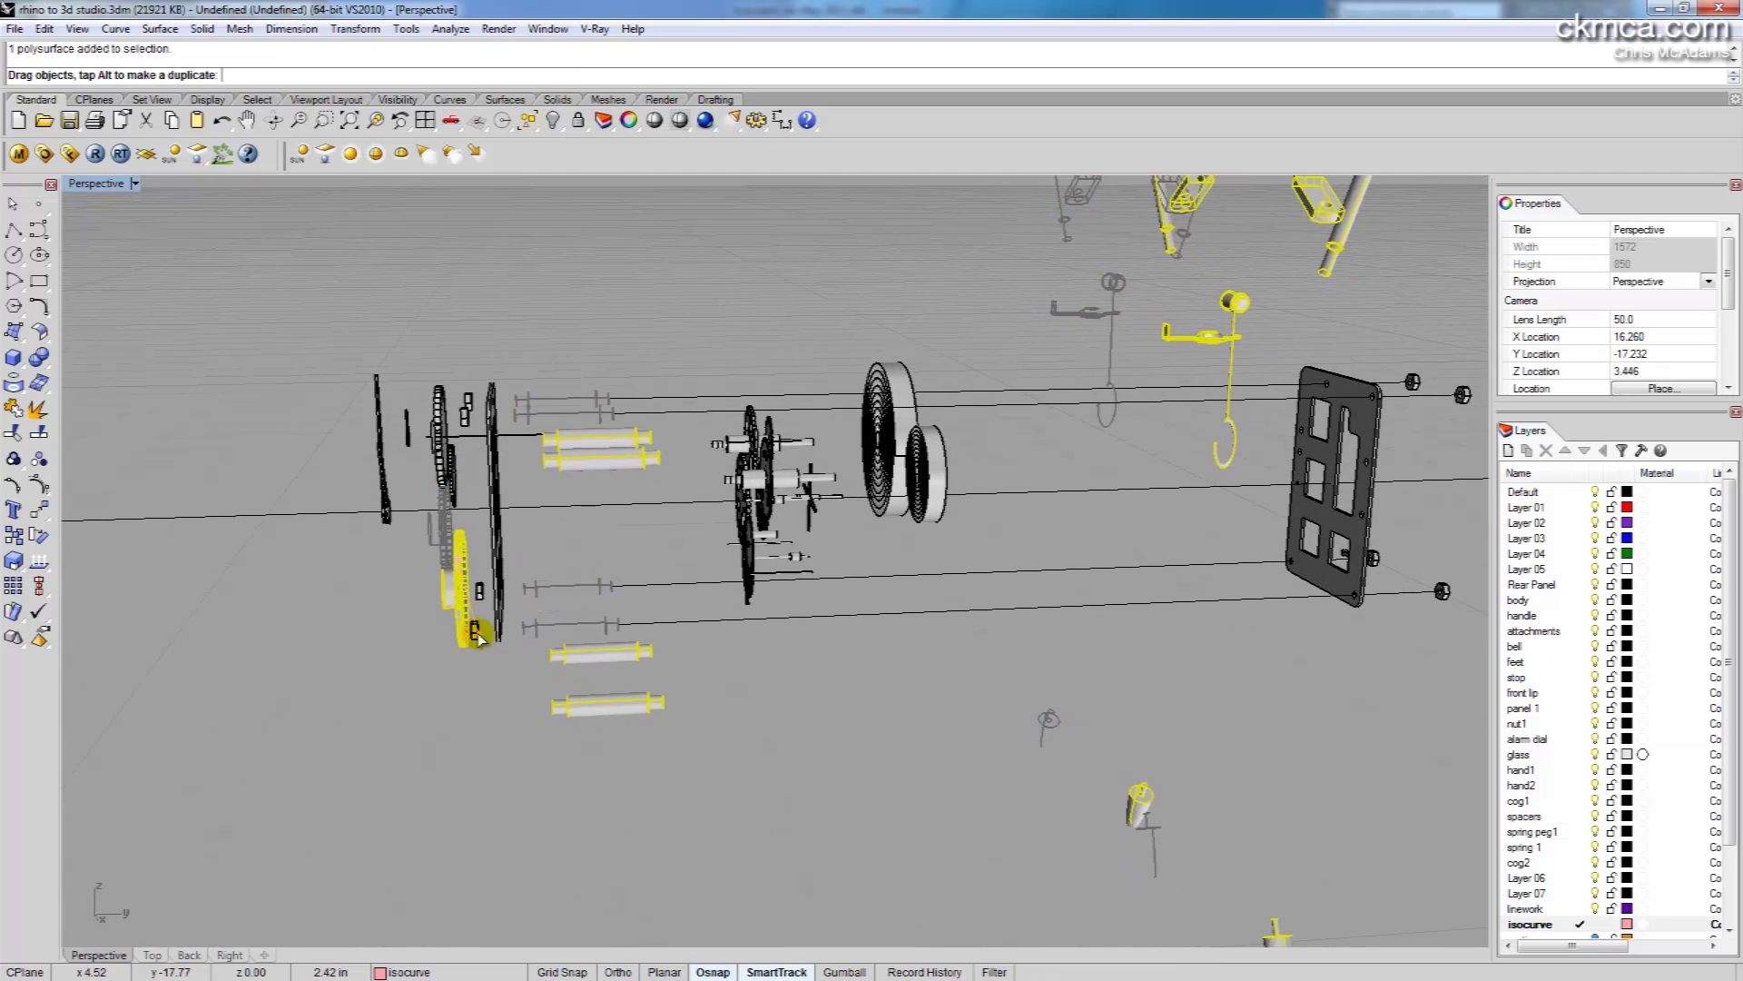
{"action": "left_click", "coordinate": [445, 534], "text": "ctrl"}
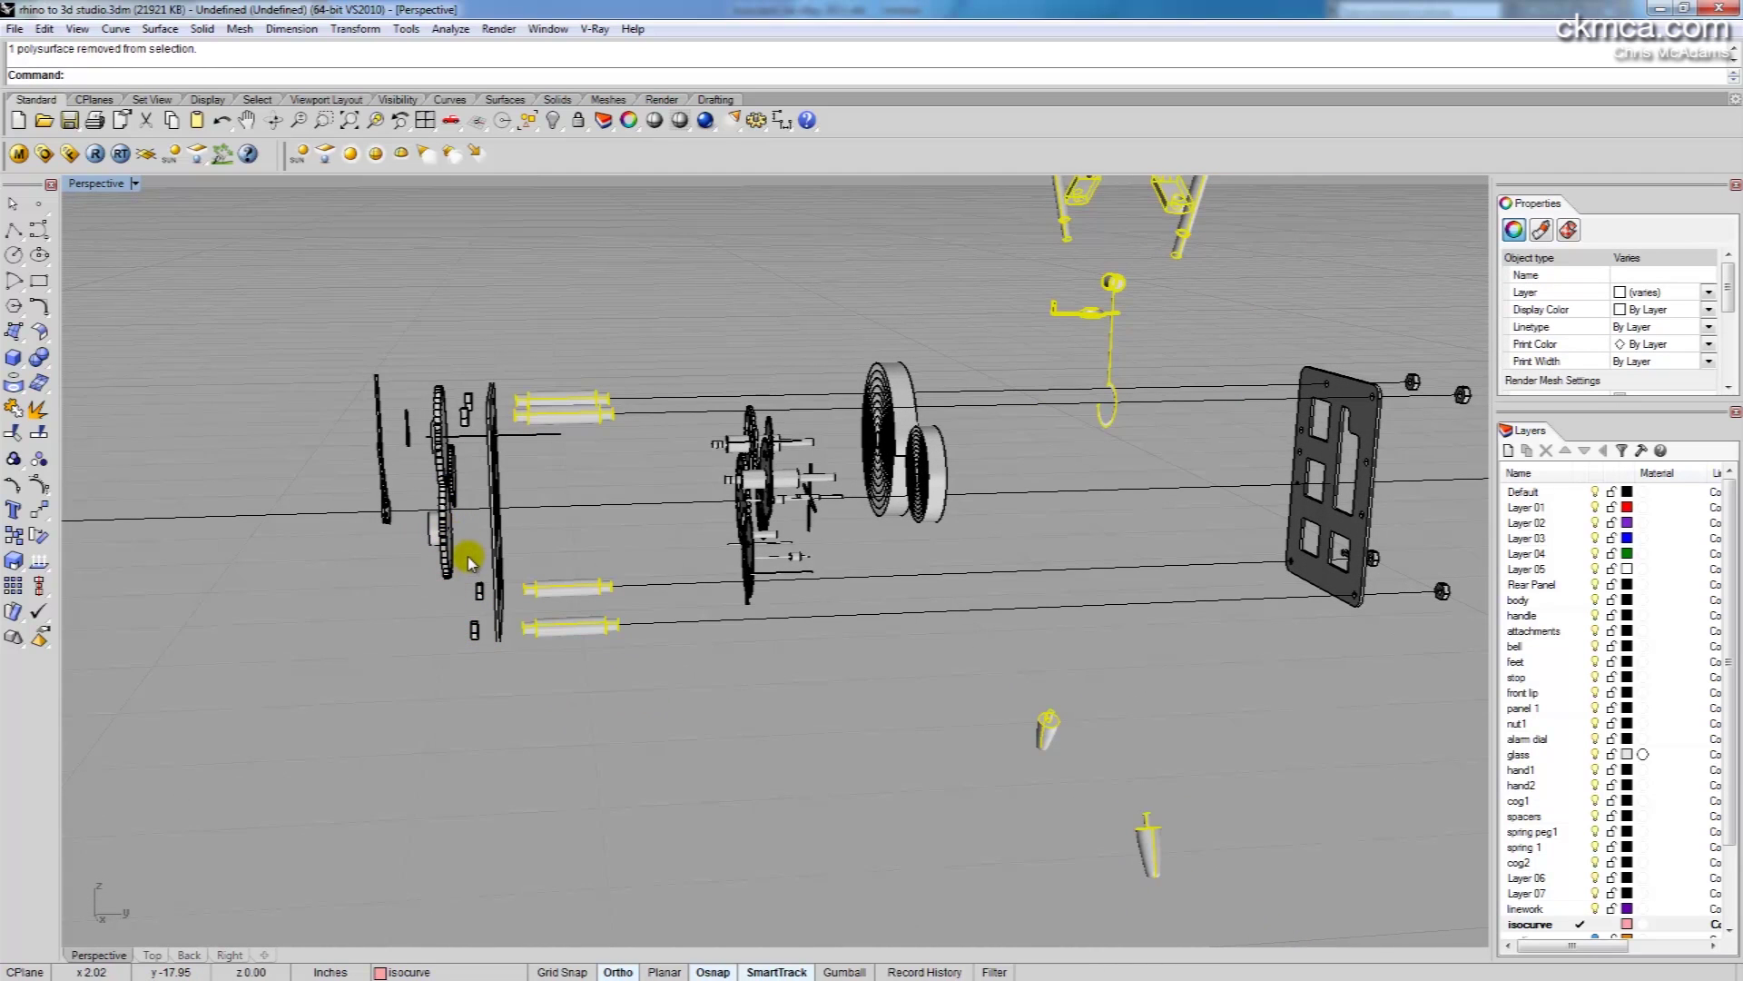
{"action": "left_click_drag", "start_coordinate": [460, 557], "coordinate": [501, 663], "text": "shift"}
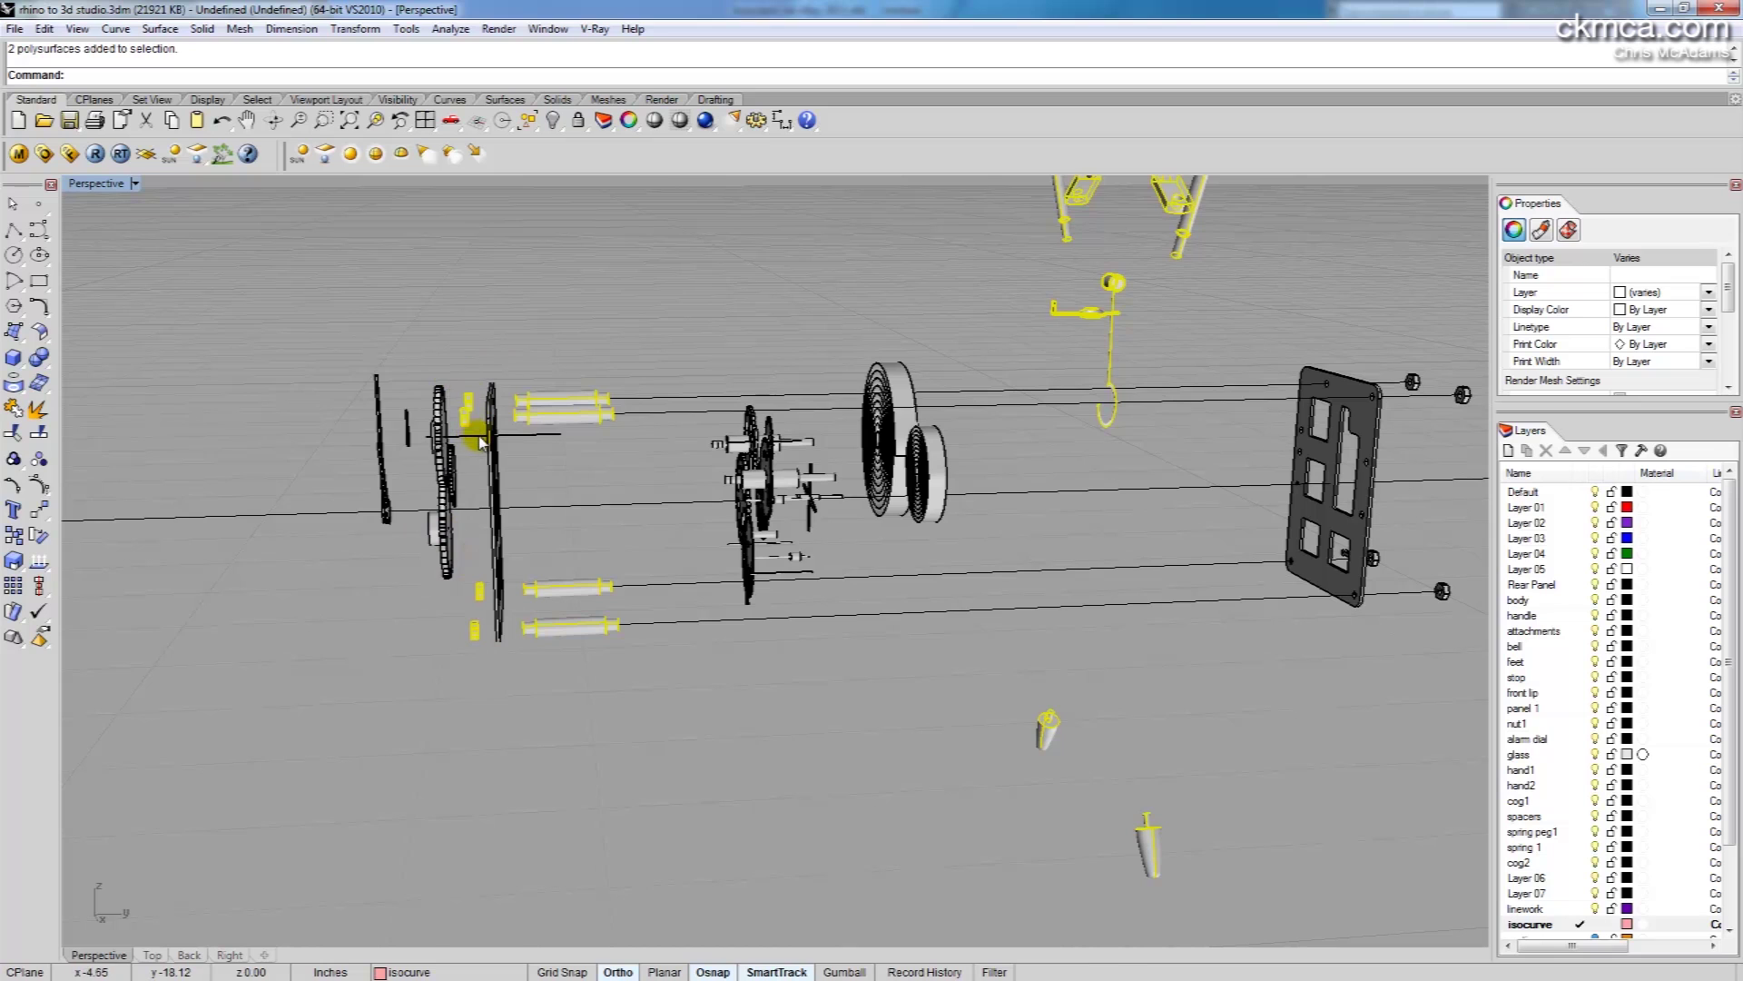
Add the four nuts at the rear plate to the selection
{"action": "right_click_drag", "start_coordinate": [481, 442], "coordinate": [899, 434]}
{"action": "right_click_drag", "start_coordinate": [988, 507], "coordinate": [918, 330]}
{"action": "left_click_drag", "start_coordinate": [916, 324], "coordinate": [1043, 715], "text": "shift"}
{"action": "right_click_drag", "start_coordinate": [569, 652], "coordinate": [638, 502]}
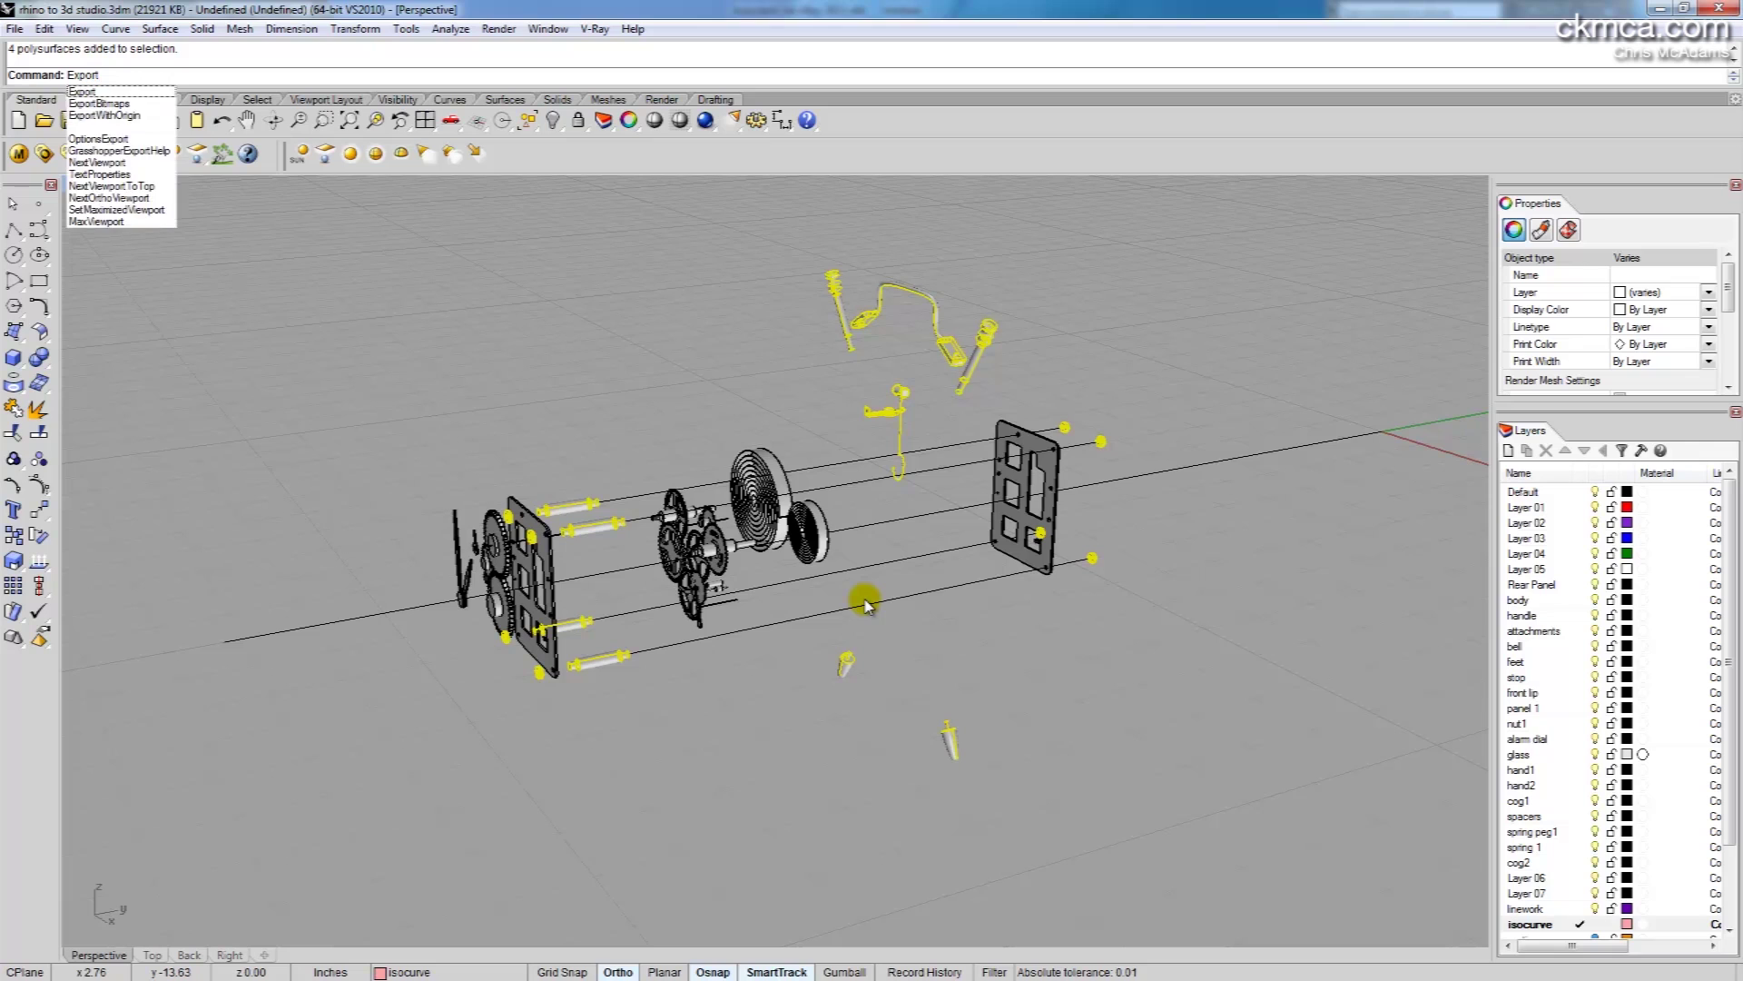
Export the selection as a 3D Studio file named silver, accepting the detailed mesh options, and hide the exported parts
{"action": "key", "text": "Return"}
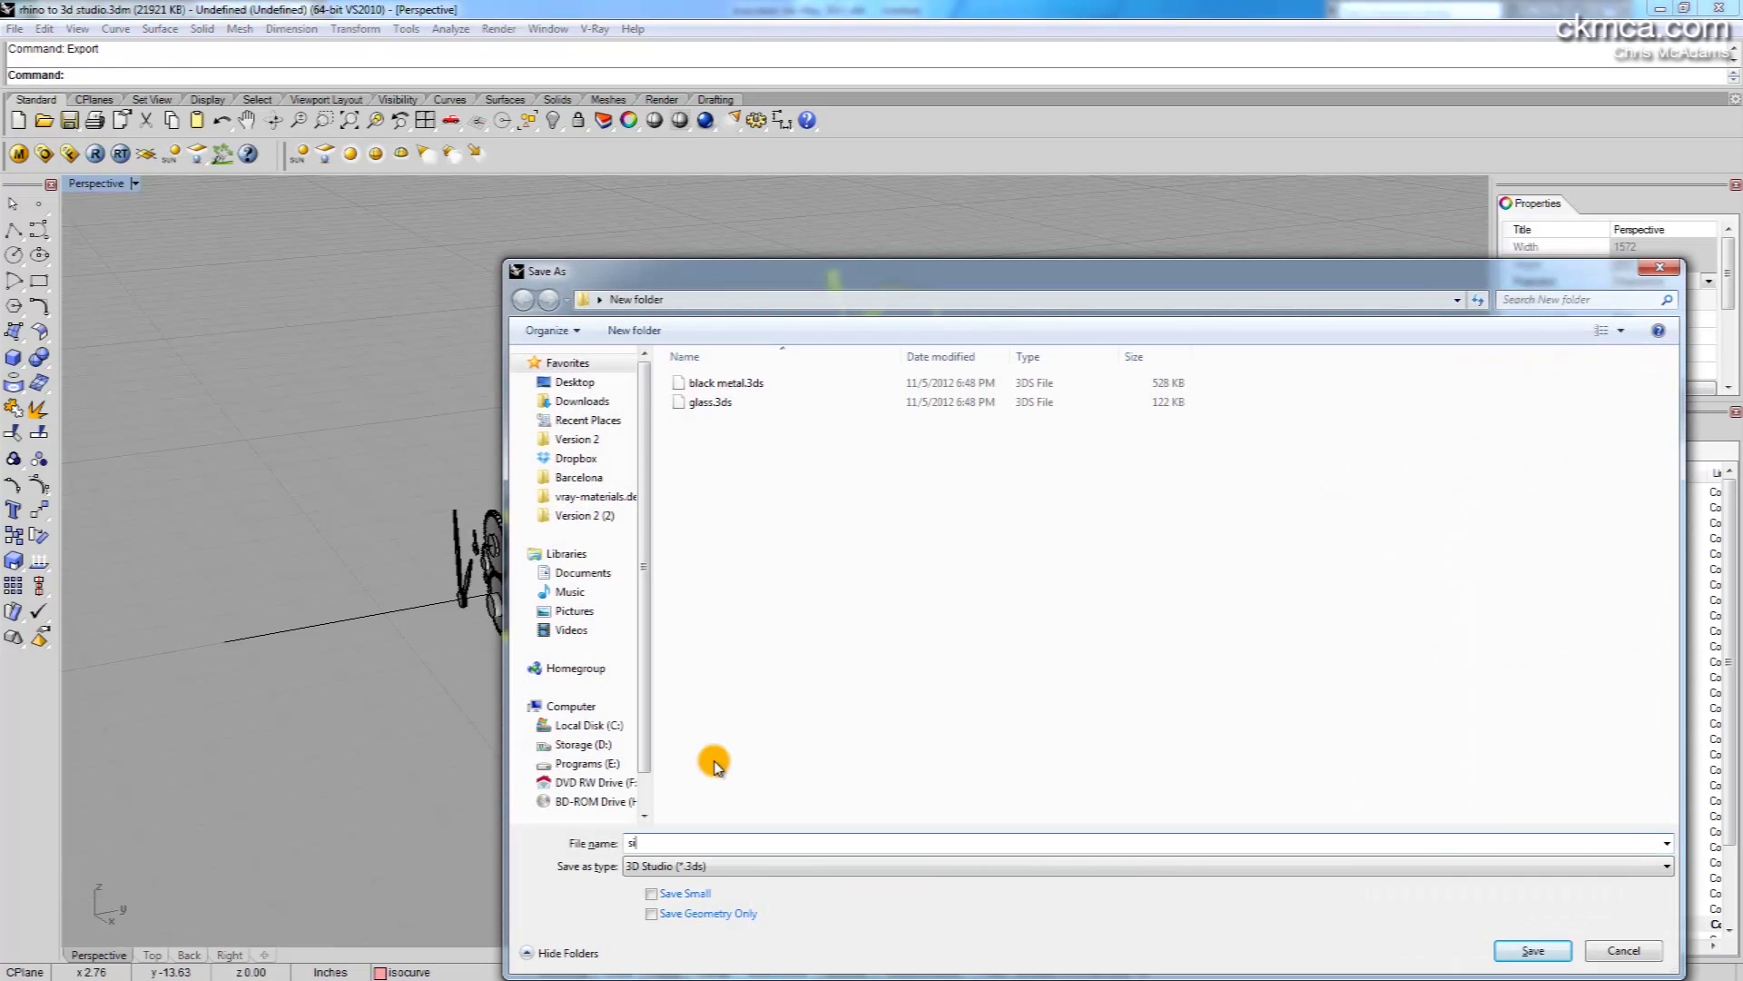
{"action": "key", "text": "Return"}
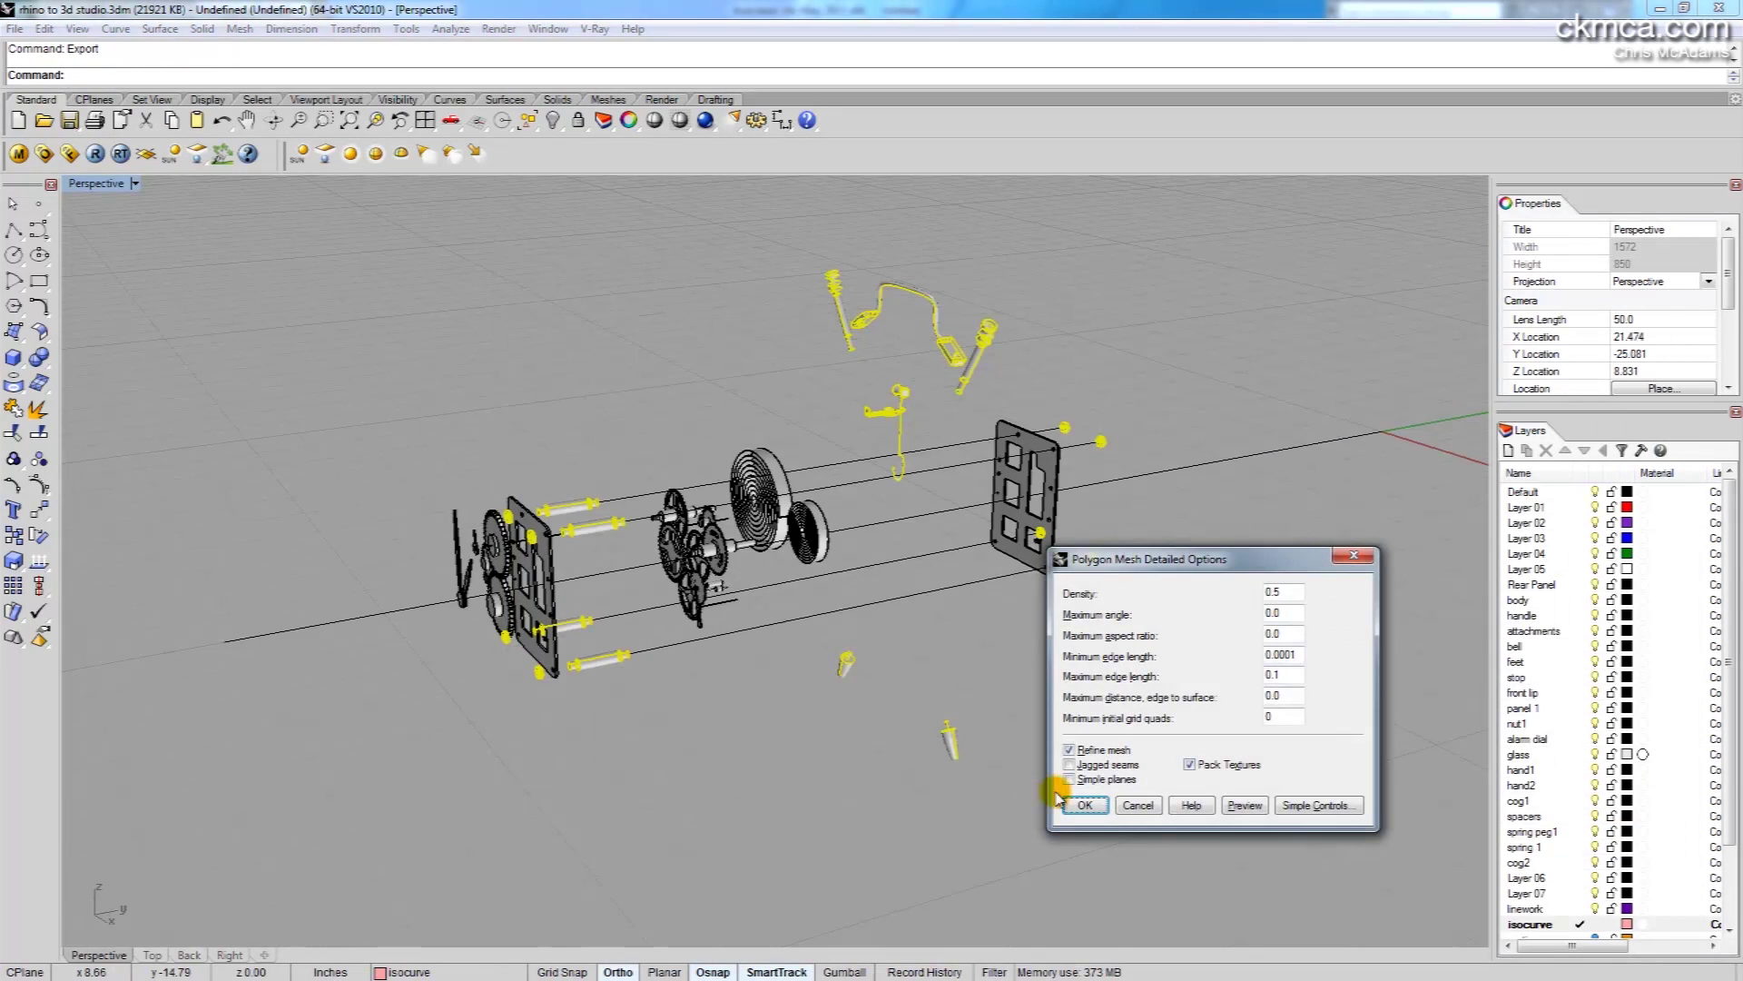
{"action": "left_click", "coordinate": [1080, 805]}
{"action": "key", "text": "ctrl+h"}
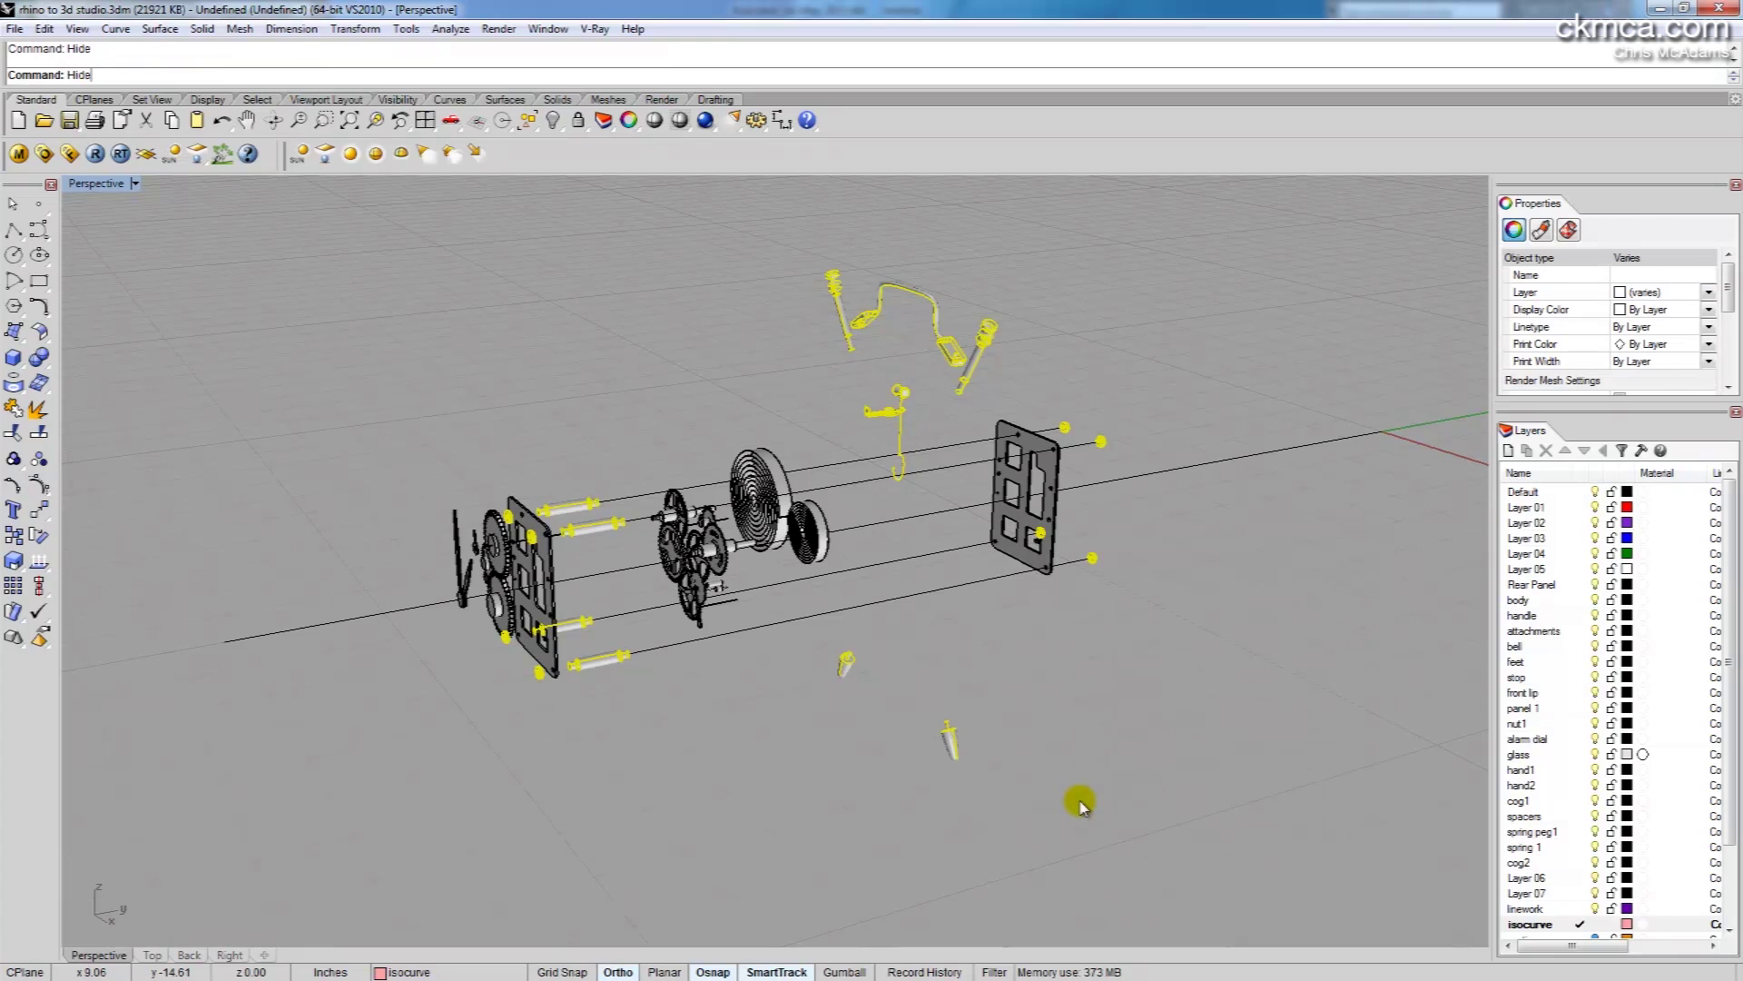
Select the central gears and both spiral springs together with the front and rear plates
{"action": "right_click_drag", "start_coordinate": [1077, 802], "coordinate": [611, 381]}
{"action": "left_click_drag", "start_coordinate": [612, 382], "coordinate": [819, 681]}
{"action": "right_click_drag", "start_coordinate": [819, 681], "coordinate": [564, 545]}
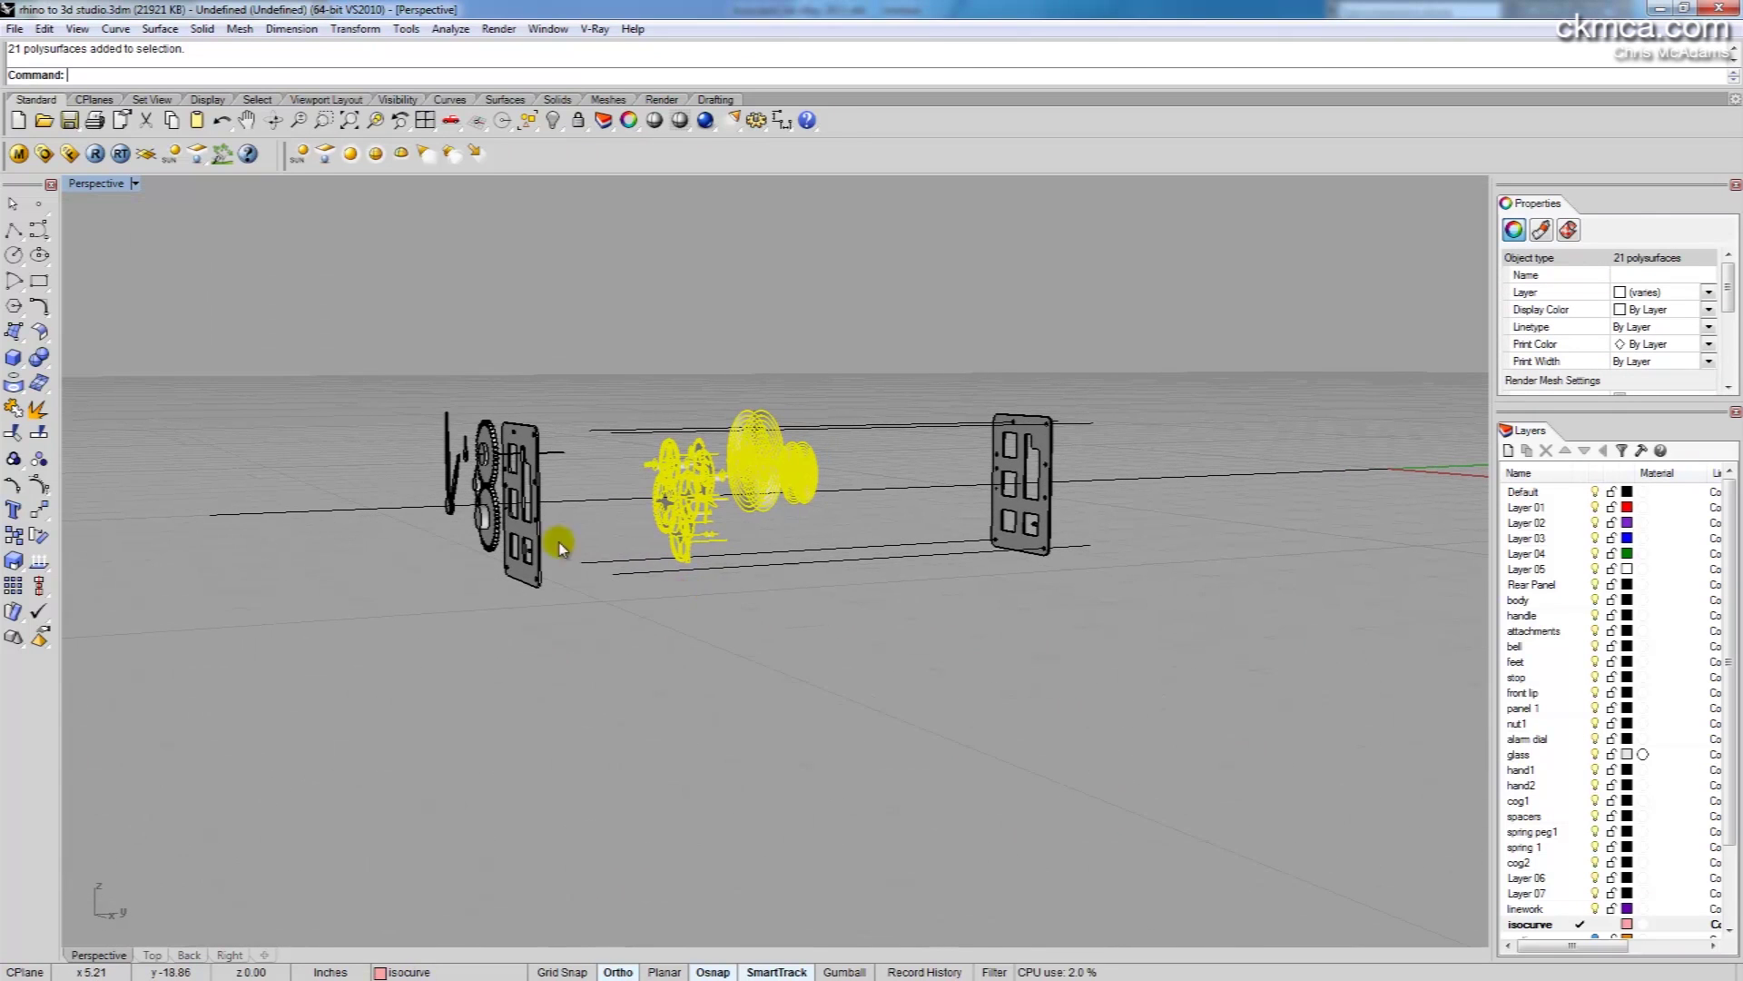
{"action": "left_click", "coordinate": [548, 504], "text": "shift"}
{"action": "left_click", "coordinate": [1042, 459], "text": "shift"}
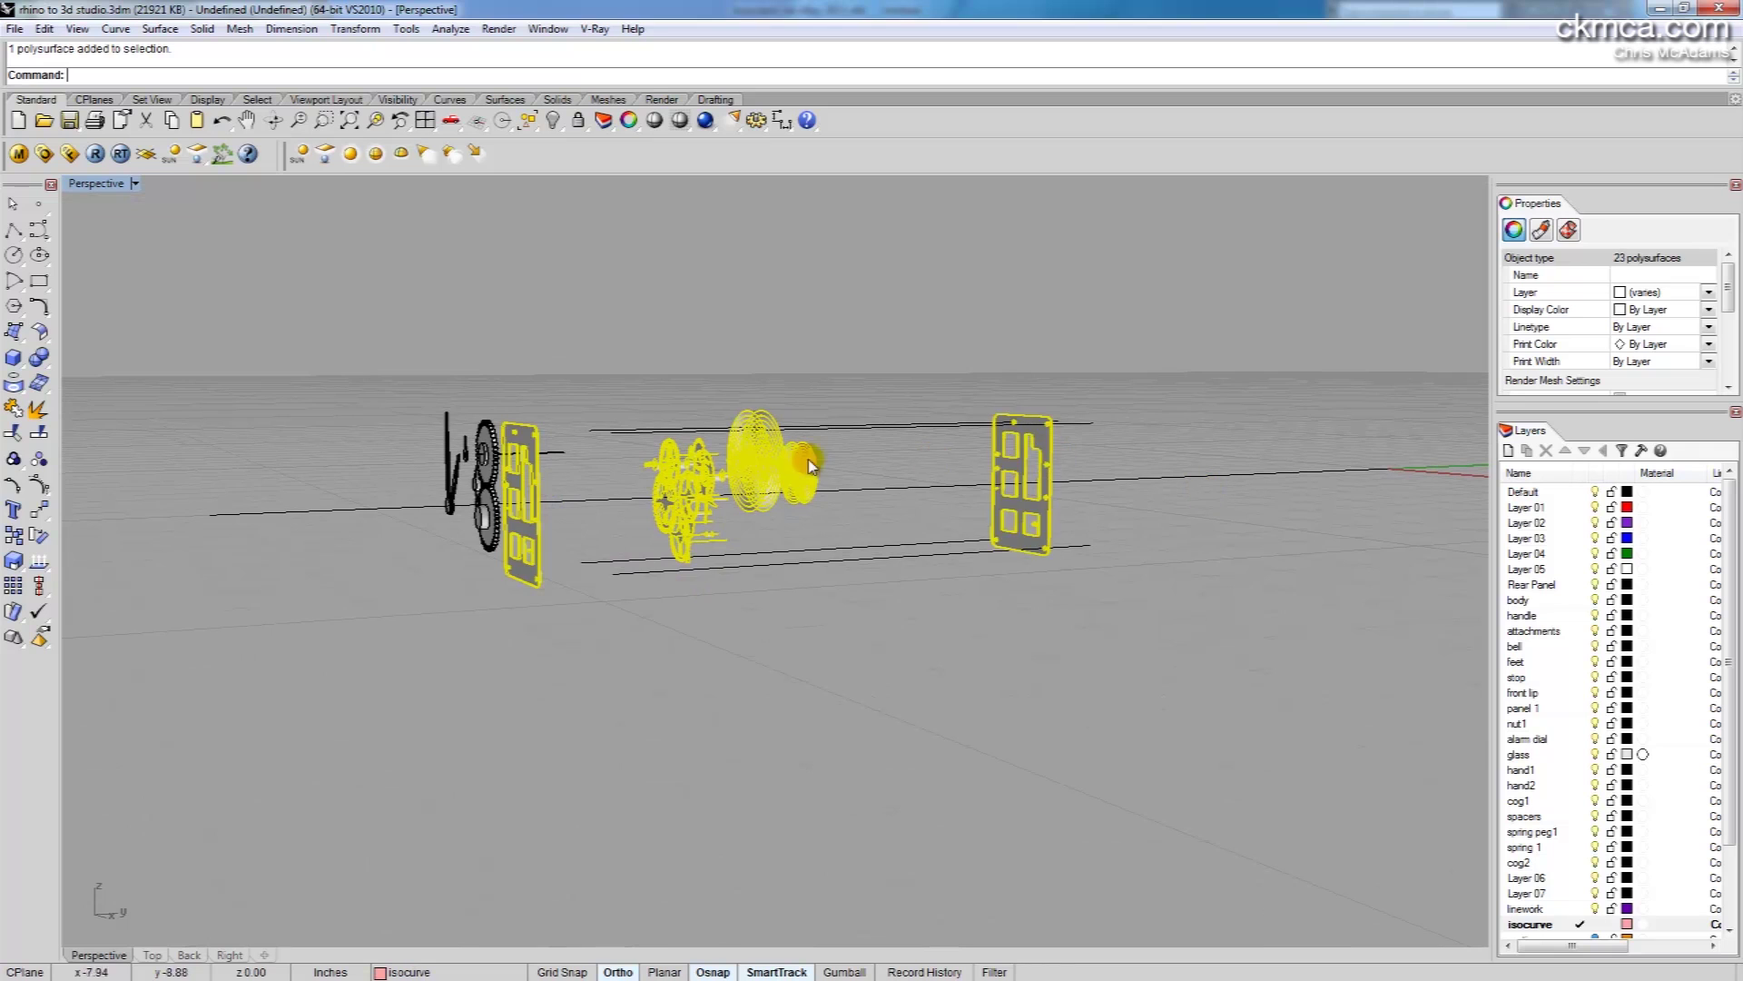
Add the cogs and shaft in front of the front plate to the selection, leaving out the clock hands
{"action": "right_click_drag", "start_coordinate": [1042, 458], "coordinate": [408, 479]}
{"action": "scroll", "coordinate": [409, 480], "scroll_direction": "up", "scroll_amount": 3}
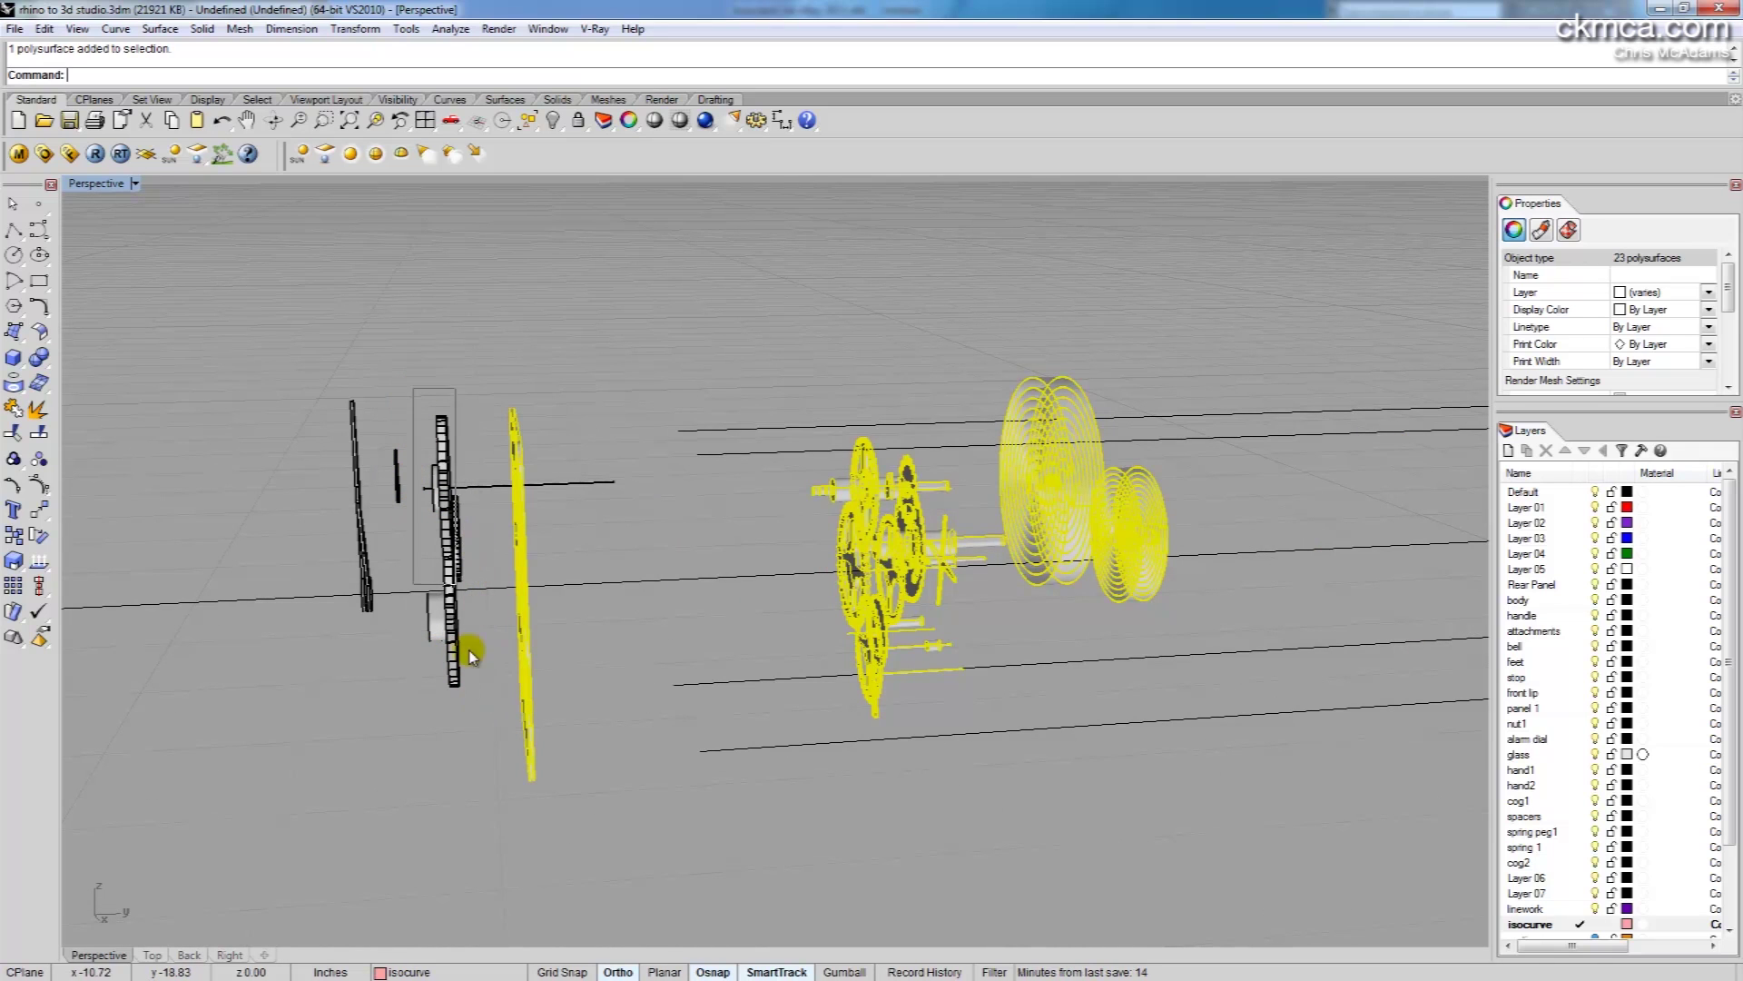
{"action": "left_click_drag", "start_coordinate": [416, 498], "coordinate": [498, 778], "text": "shift"}
{"action": "left_click_drag", "start_coordinate": [491, 515], "coordinate": [436, 438]}
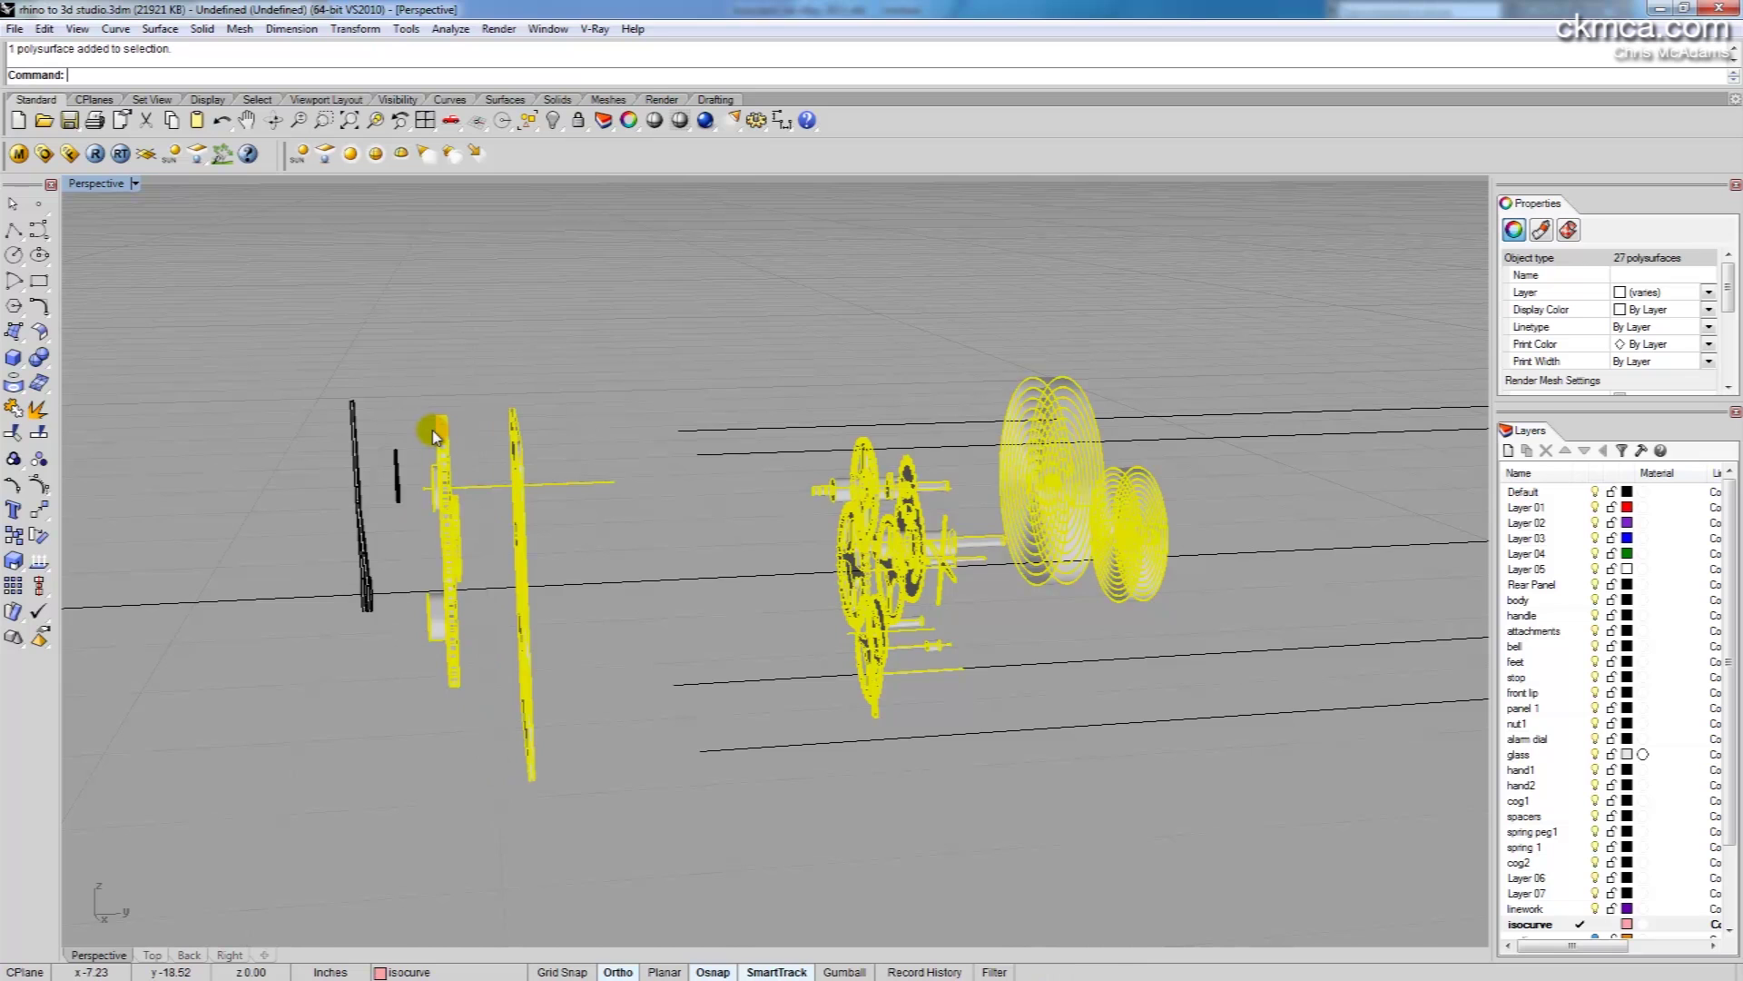
Export the selection as a 3D Studio file named bronze and hide the exported parts
{"action": "type", "text": "Export"}
{"action": "key", "text": "Return"}
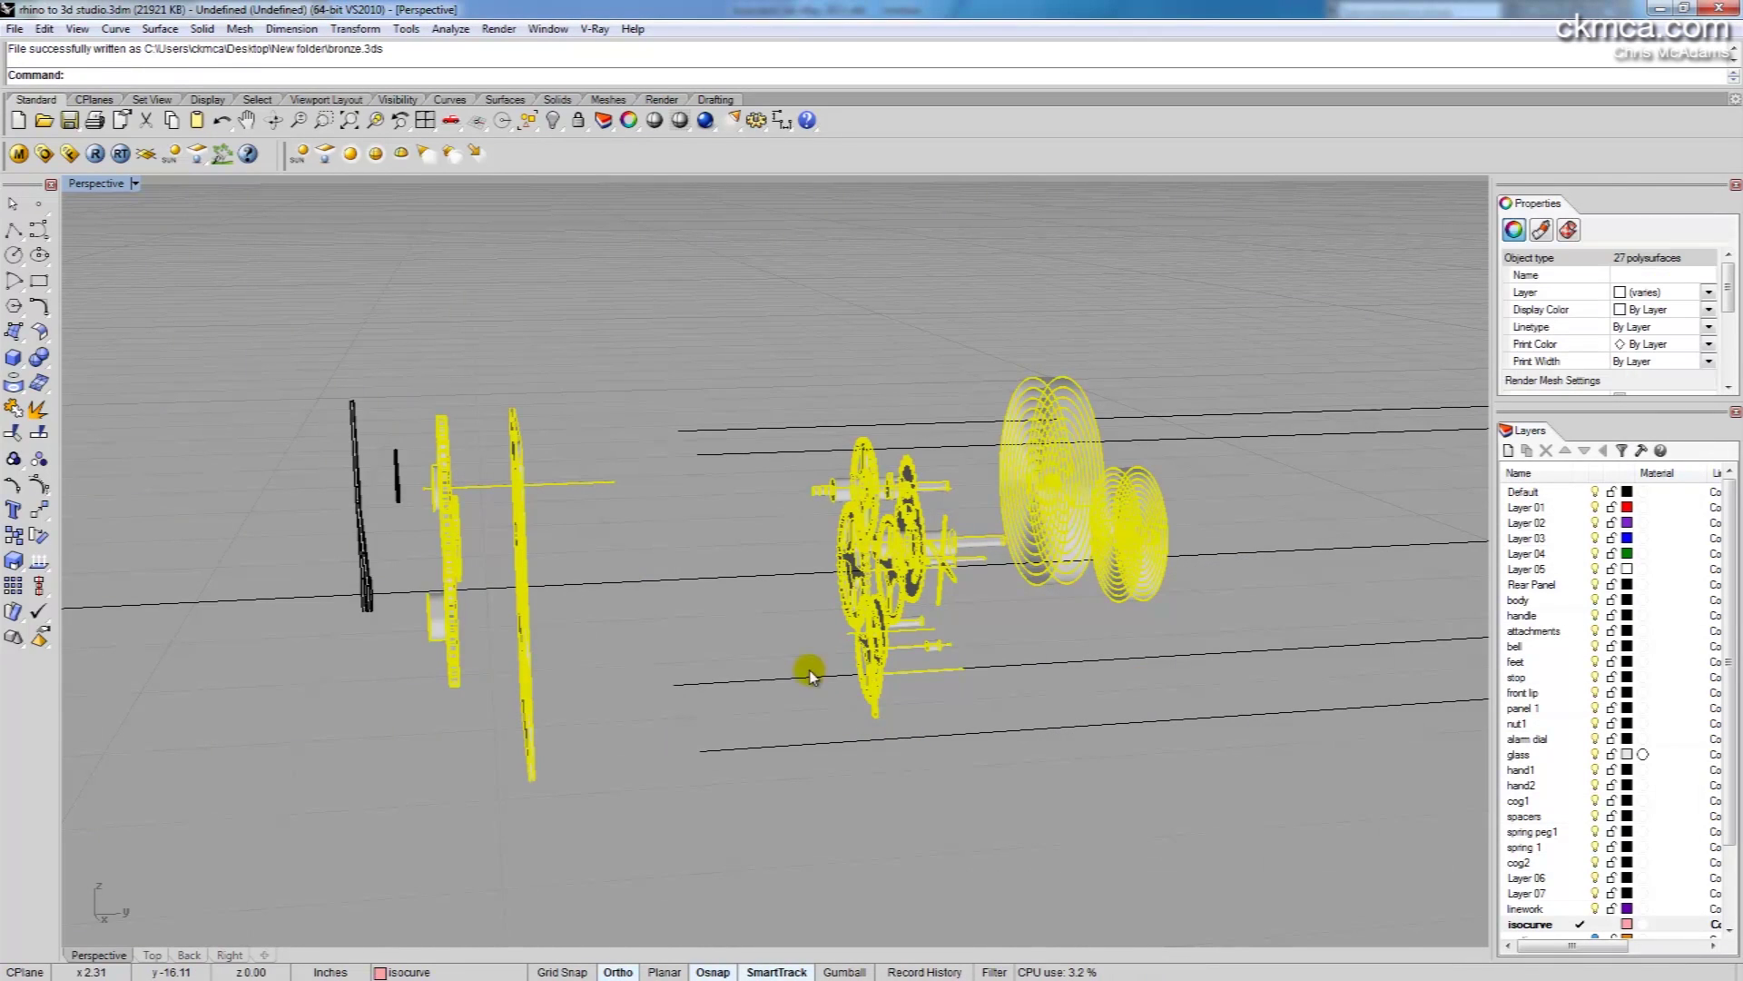
{"action": "right_click_drag", "start_coordinate": [808, 670], "coordinate": [756, 658]}
{"action": "key", "text": "ctrl+h"}
Export the three clock hands as a 3D Studio file named matte black with the detailed mesh options accepted, and hide them
{"action": "left_click_drag", "start_coordinate": [412, 311], "coordinate": [665, 766]}
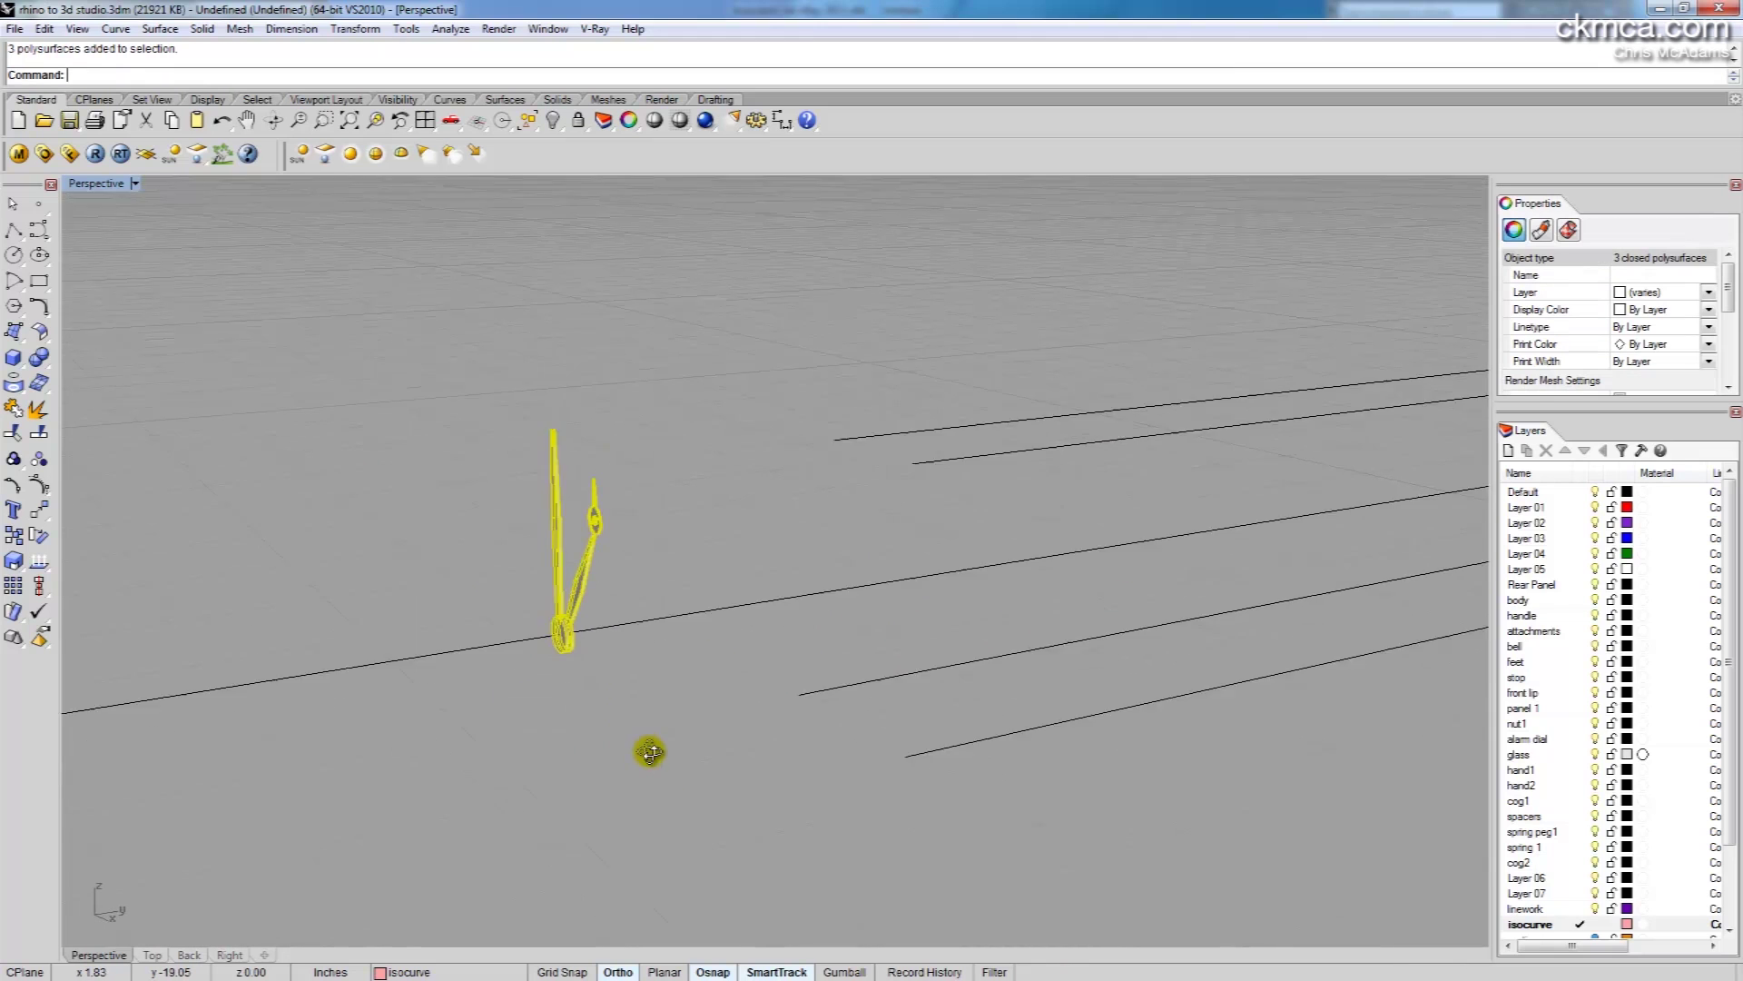
{"action": "right_click_drag", "start_coordinate": [650, 747], "coordinate": [672, 749]}
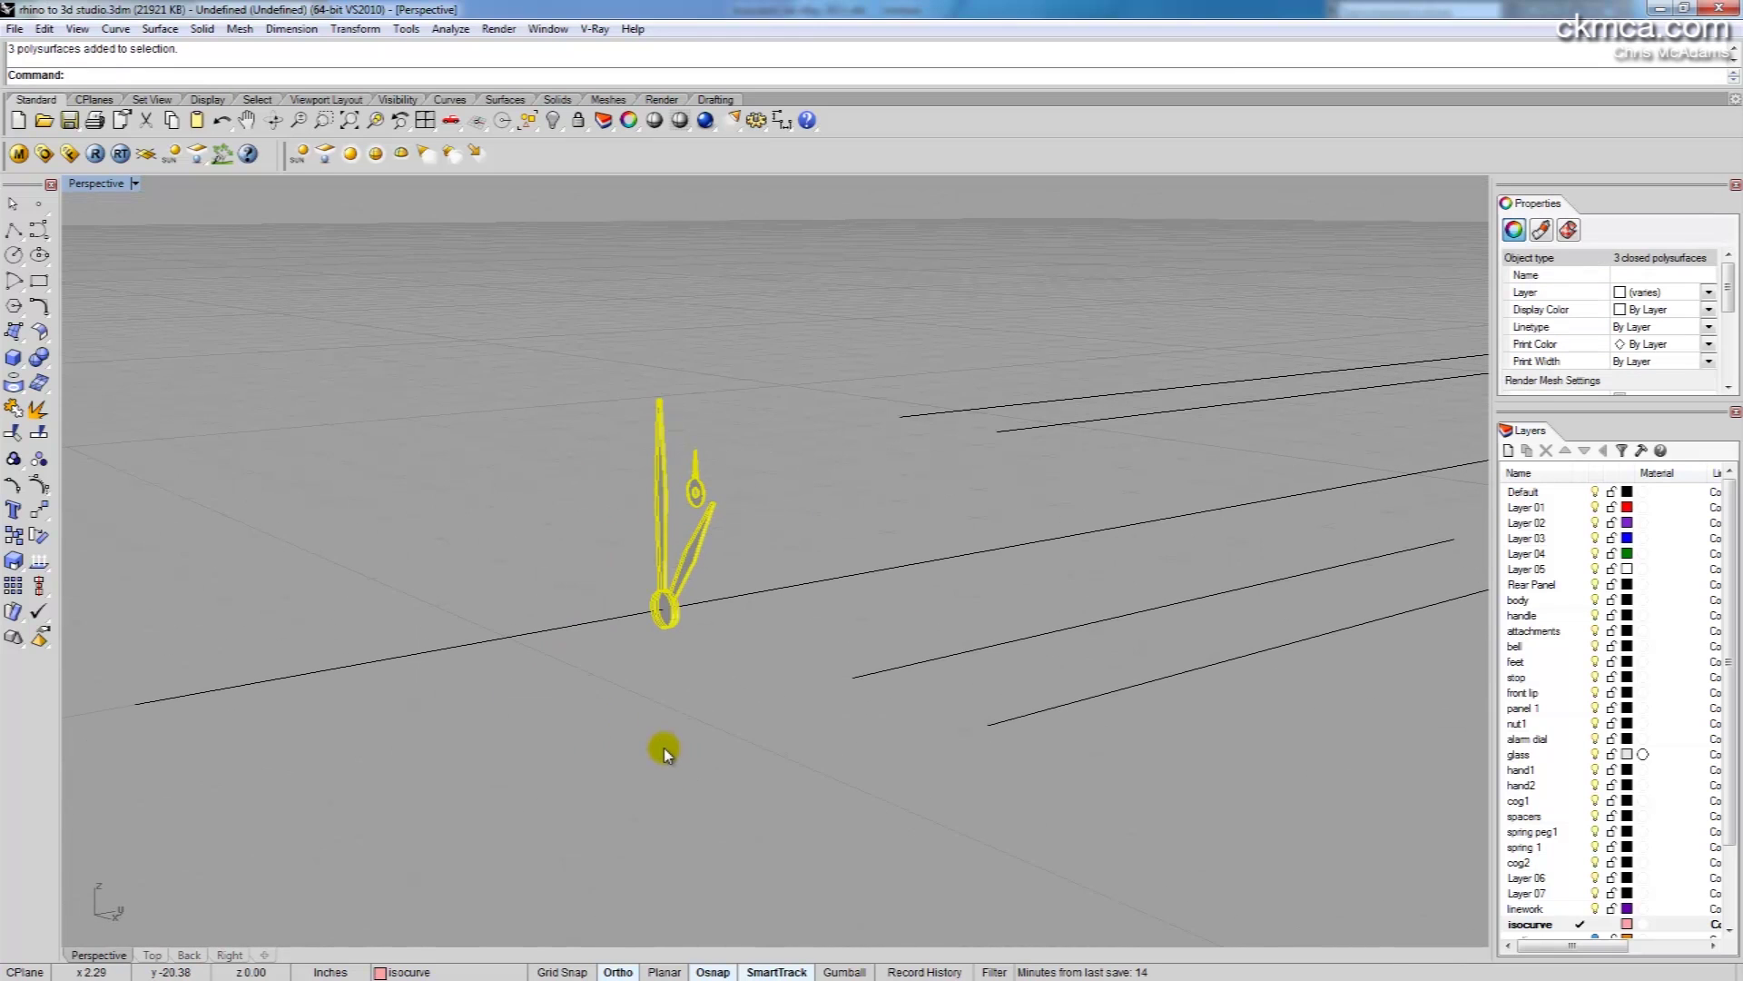
{"action": "type", "text": "t"}
{"action": "key", "text": "Return"}
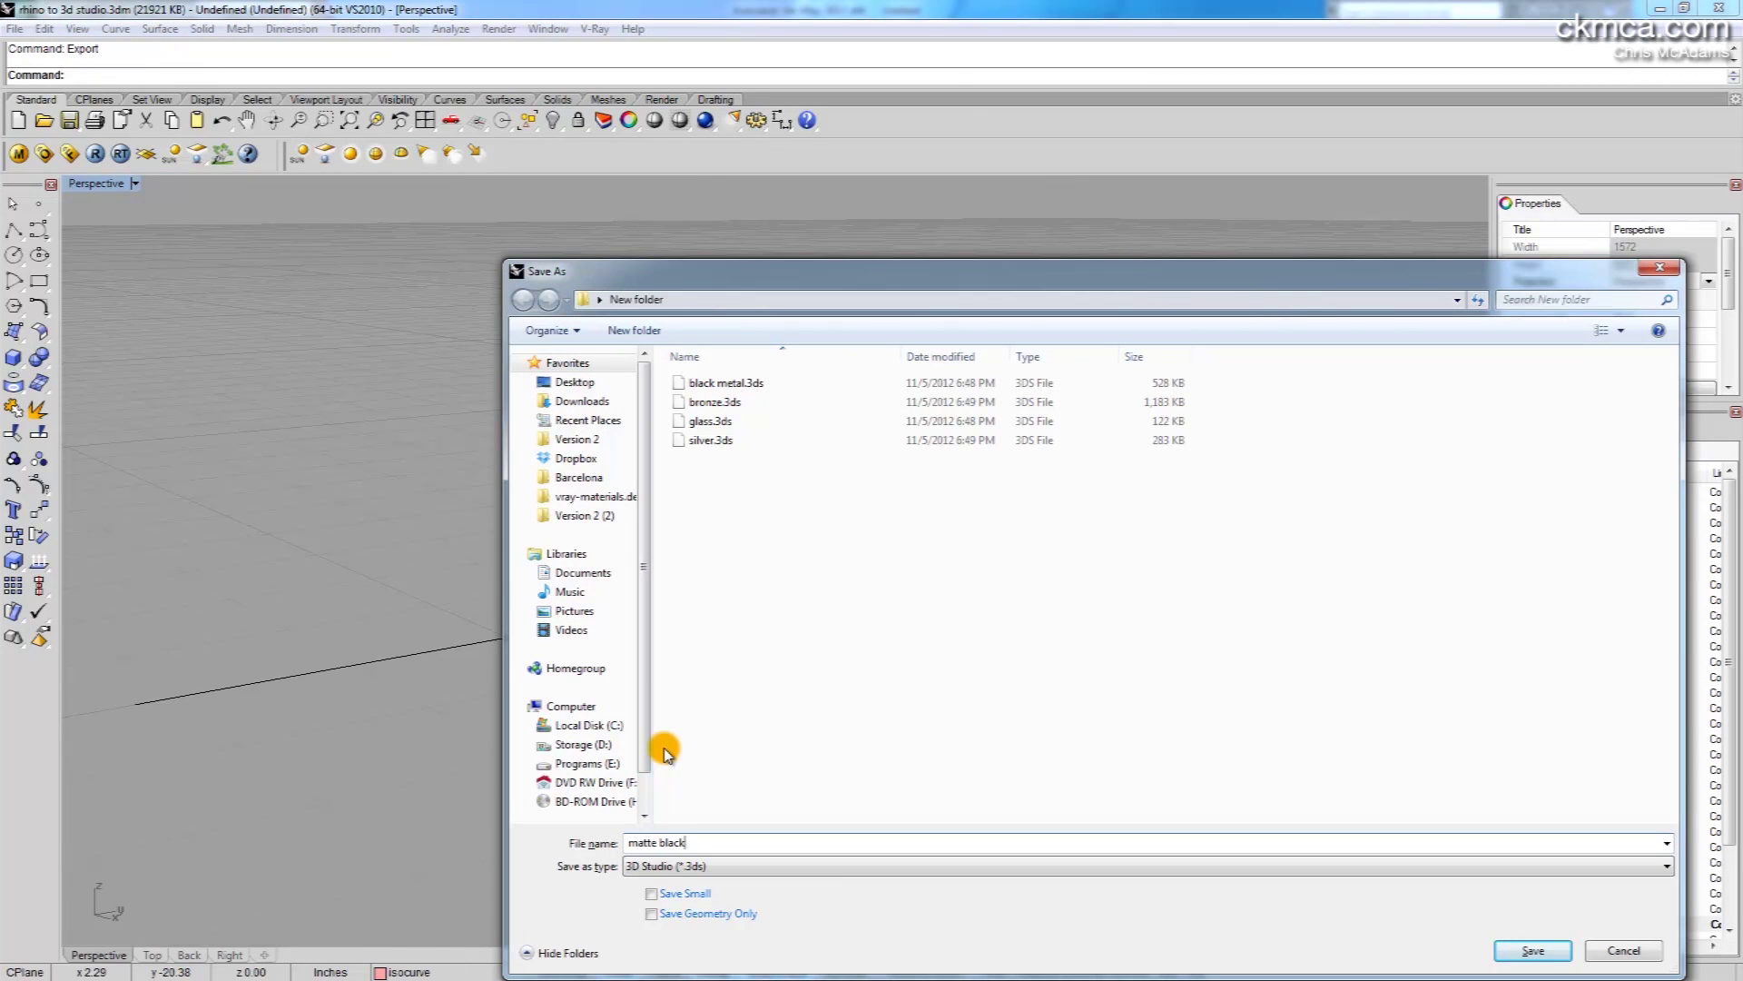
{"action": "key", "text": "Return"}
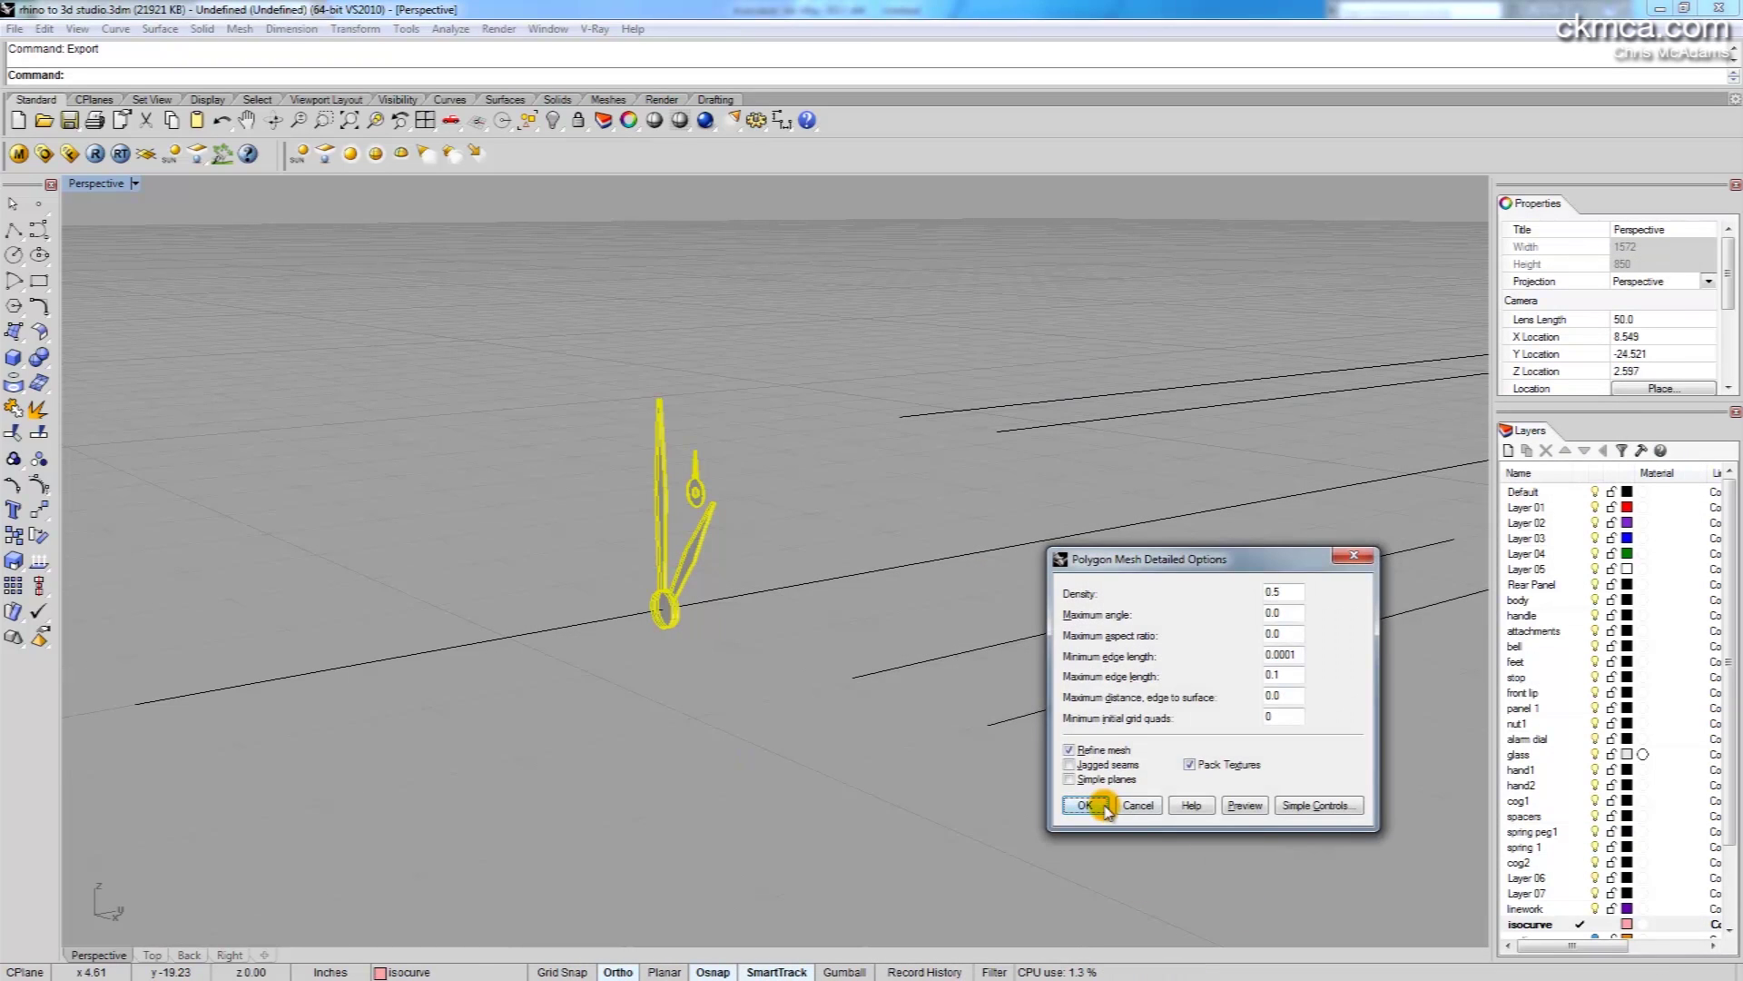
{"action": "left_click", "coordinate": [1086, 806]}
{"action": "mouse_move", "coordinate": [1008, 580]}
{"action": "right_mouse_down", "text": "shift"}
{"action": "mouse_move", "coordinate": [874, 601]}
{"action": "mouse_move", "coordinate": [918, 642]}
{"action": "mouse_move", "coordinate": [992, 567]}
{"action": "right_mouse_up", "text": "shift"}
{"action": "key", "text": "Return"}
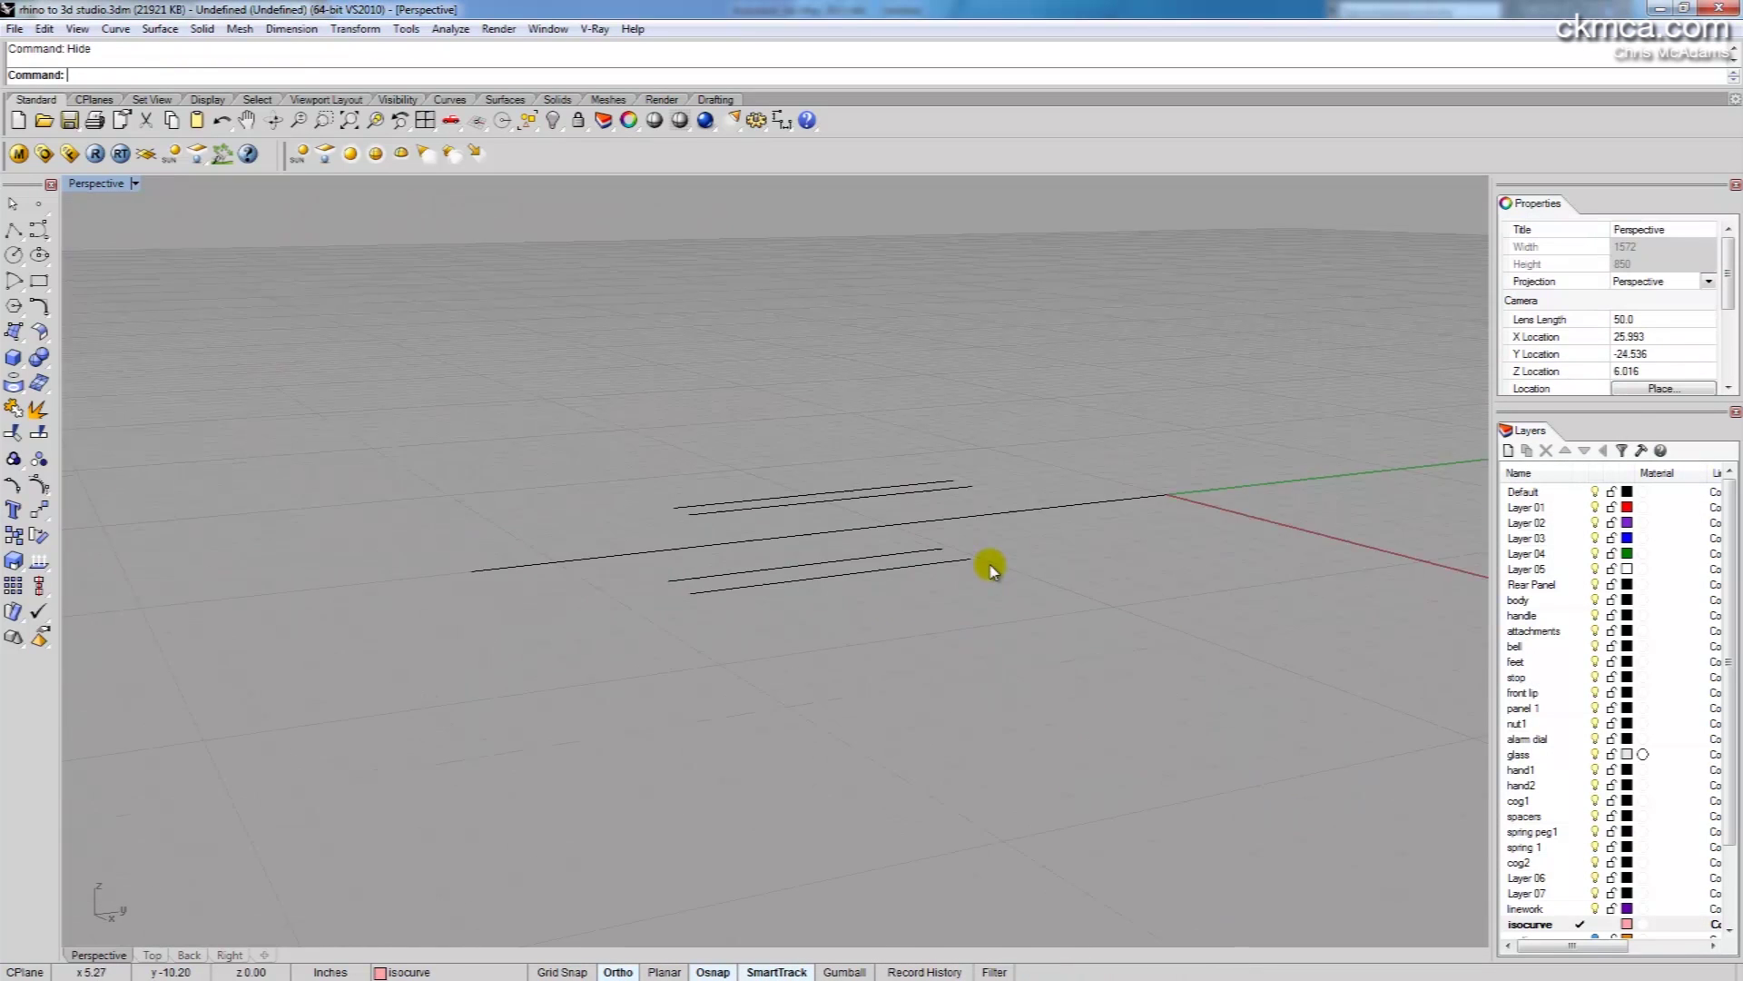
Show all hidden objects in the model again
{"action": "scroll", "coordinate": [990, 568], "scroll_direction": "down", "scroll_amount": 3}
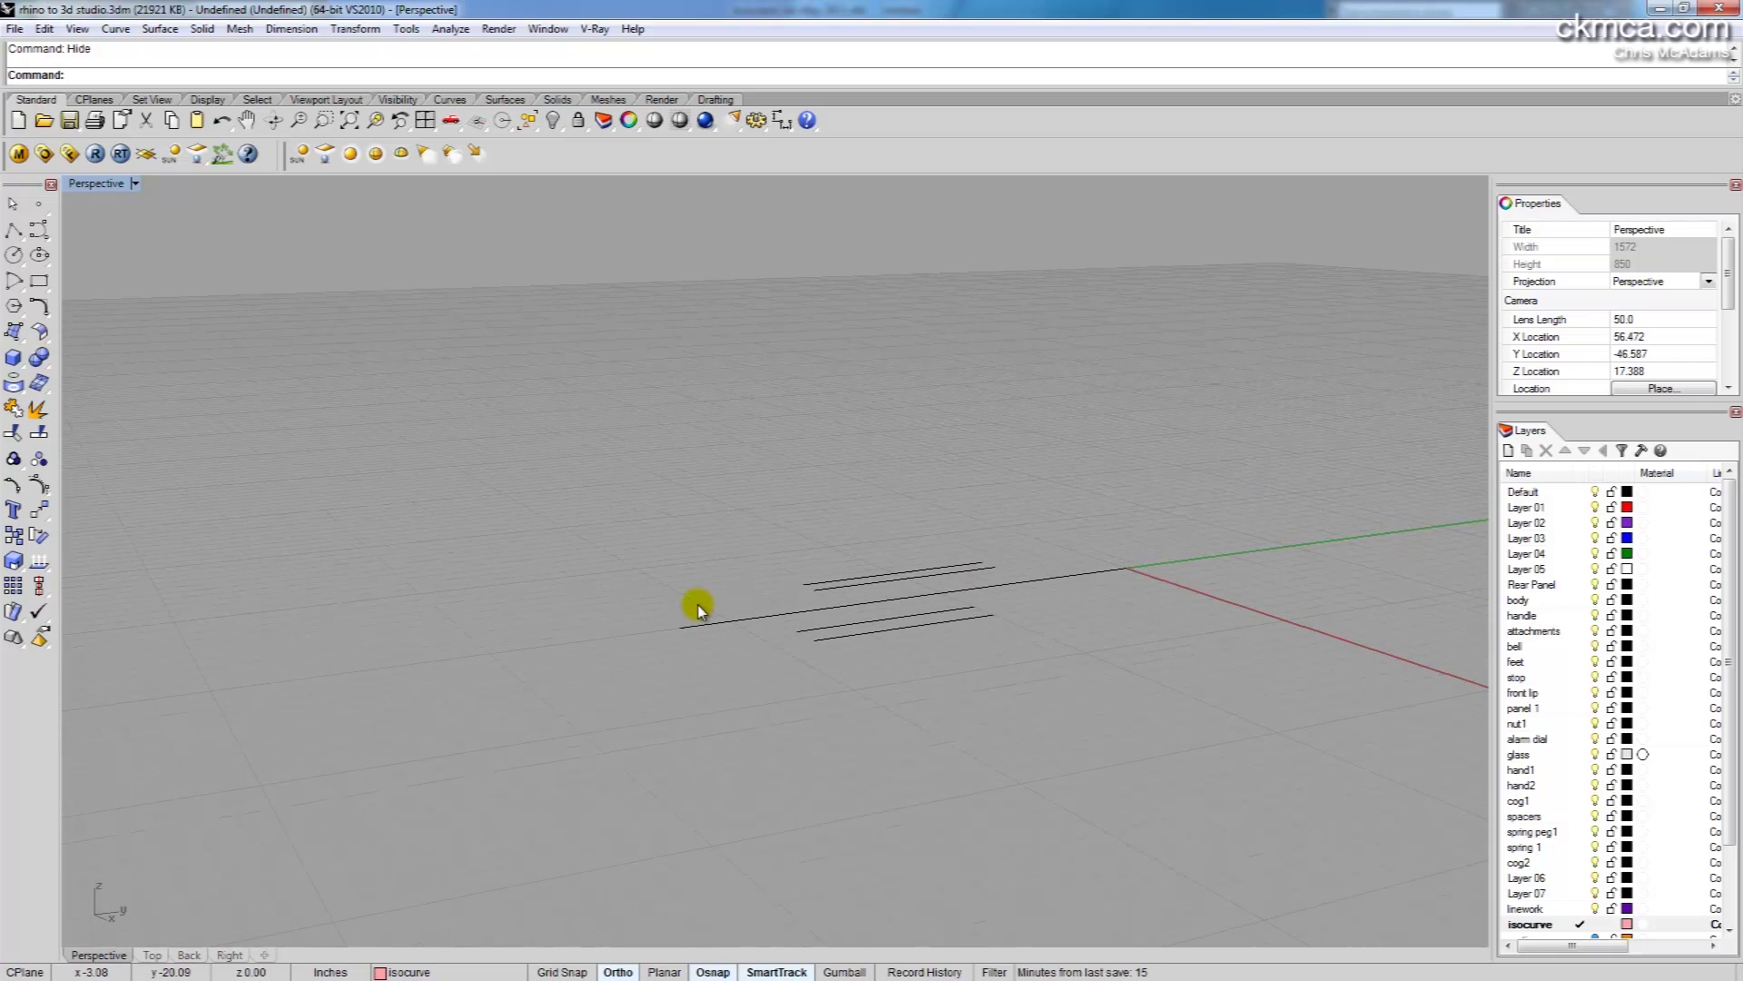
{"action": "type", "text": "Sho"}
{"action": "key", "text": "Return"}
{"action": "right_click_drag", "start_coordinate": [798, 517], "coordinate": [905, 610]}
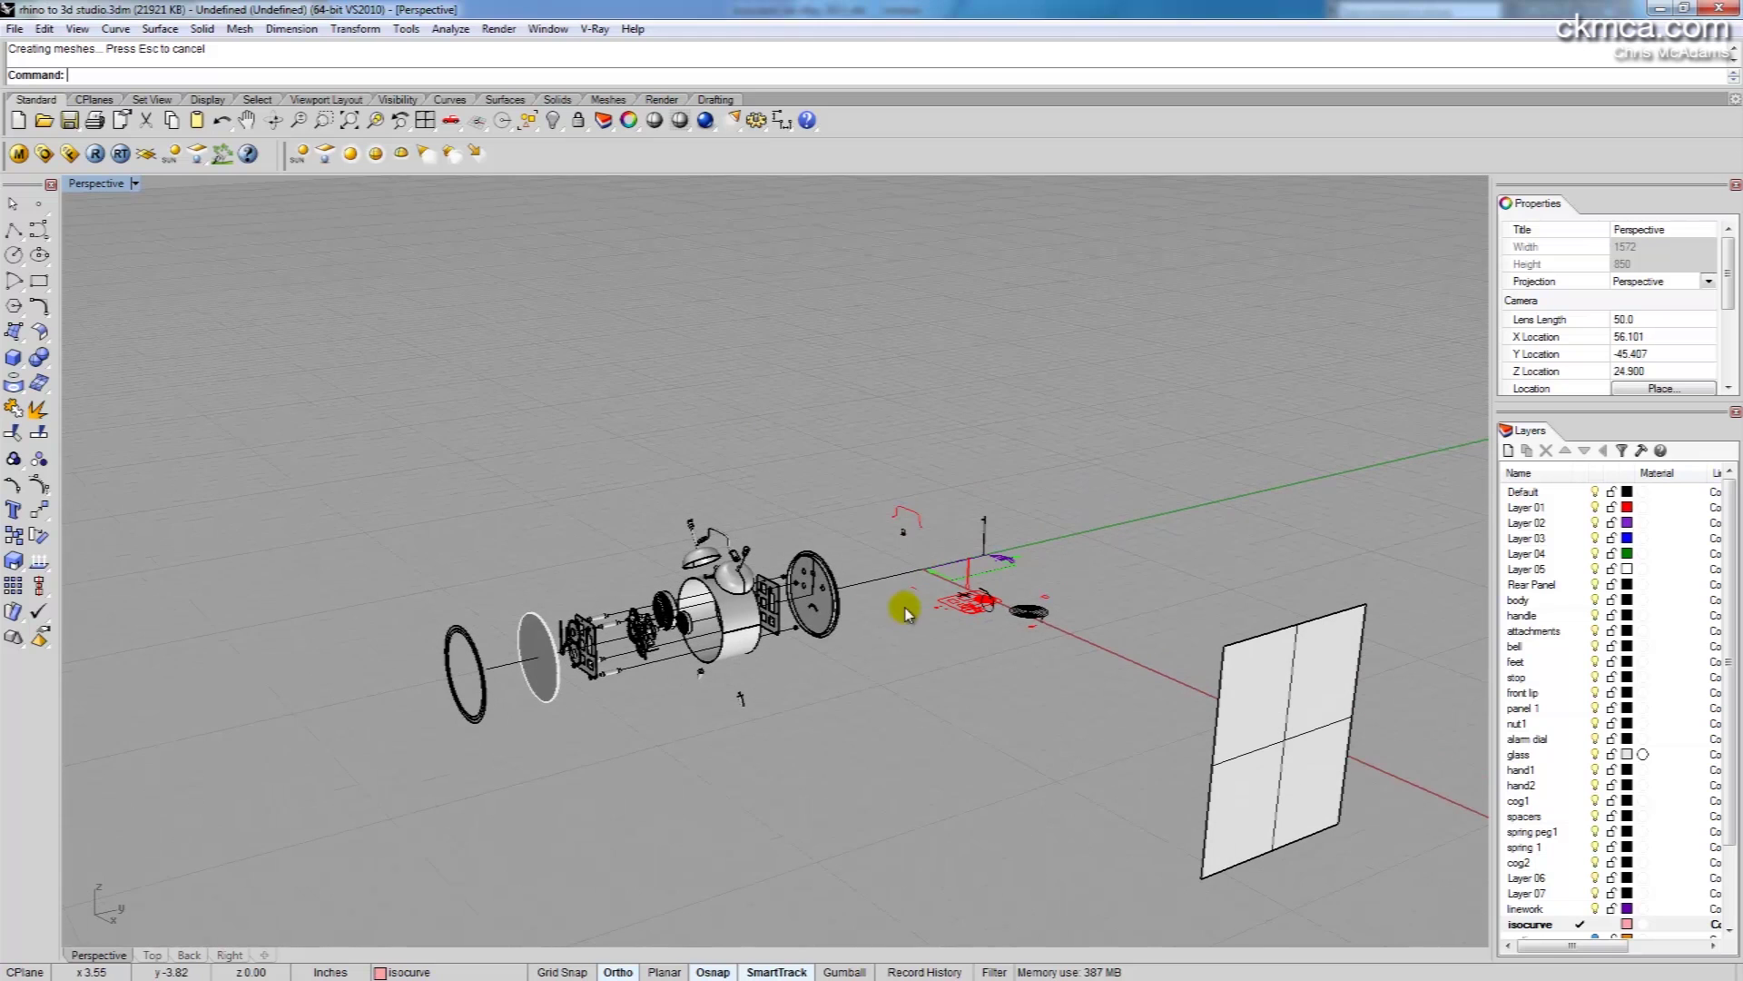
Minimize Rhino to switch to 3ds Max and make the Perspective viewport active
{"action": "left_click", "coordinate": [1655, 11]}
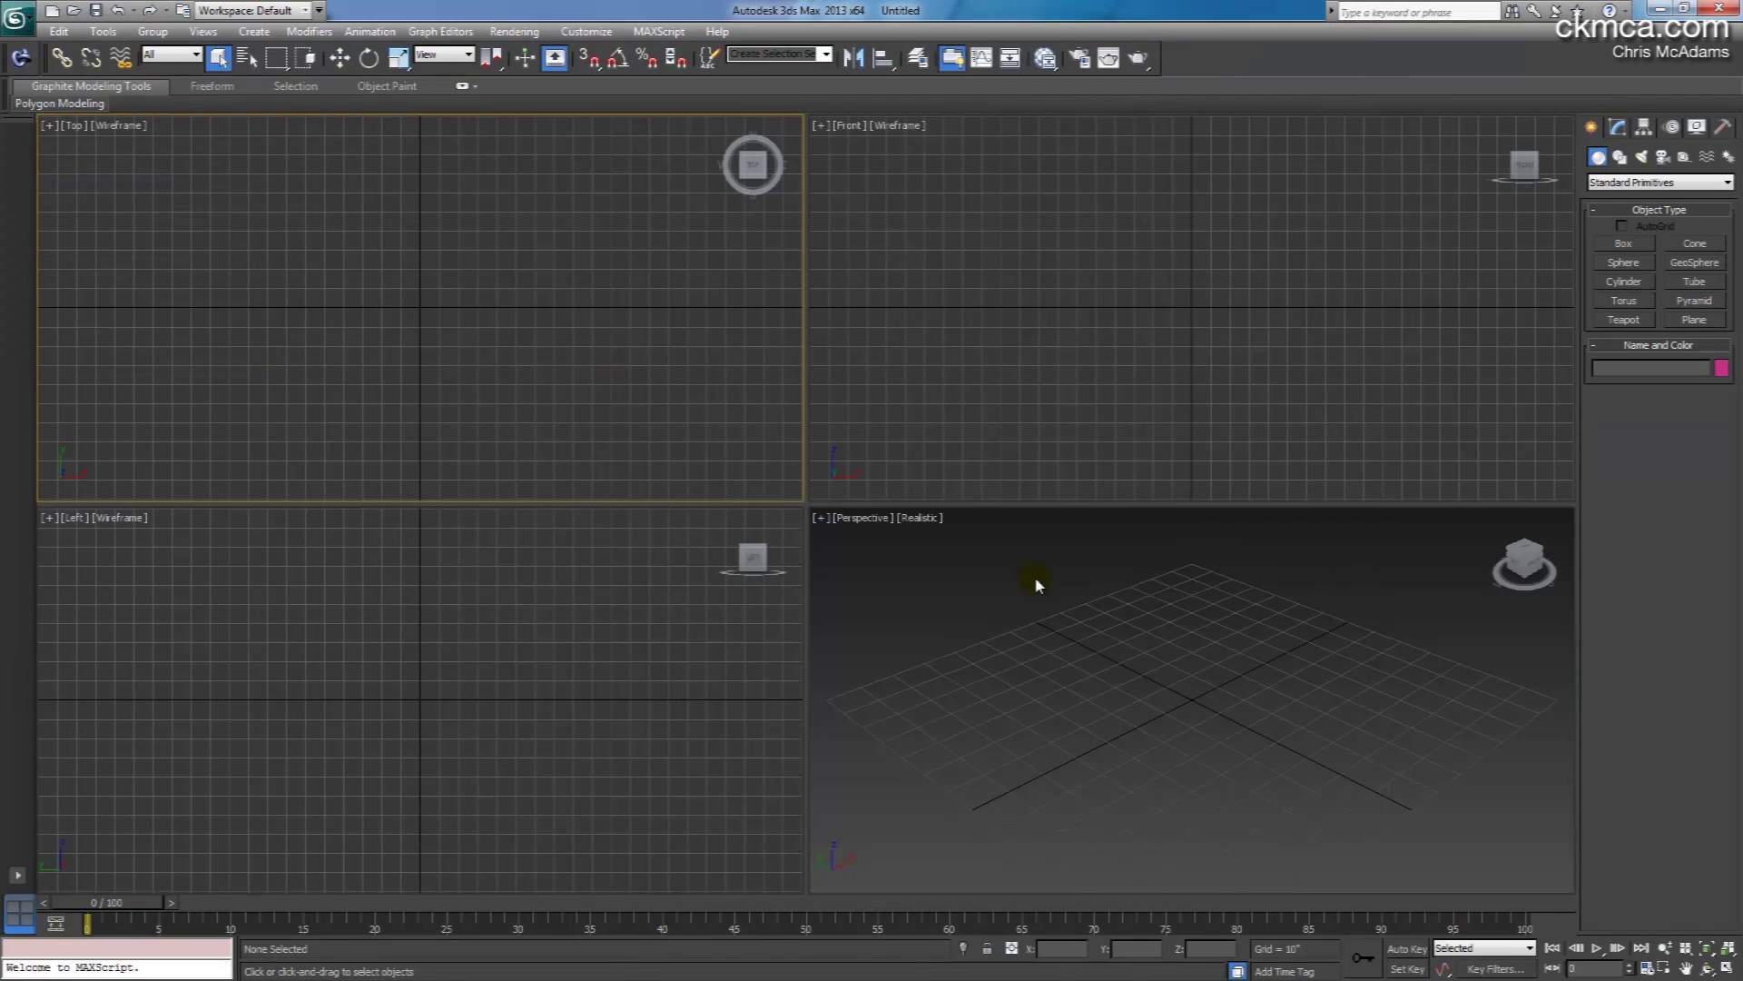
{"action": "left_click", "coordinate": [1064, 604]}
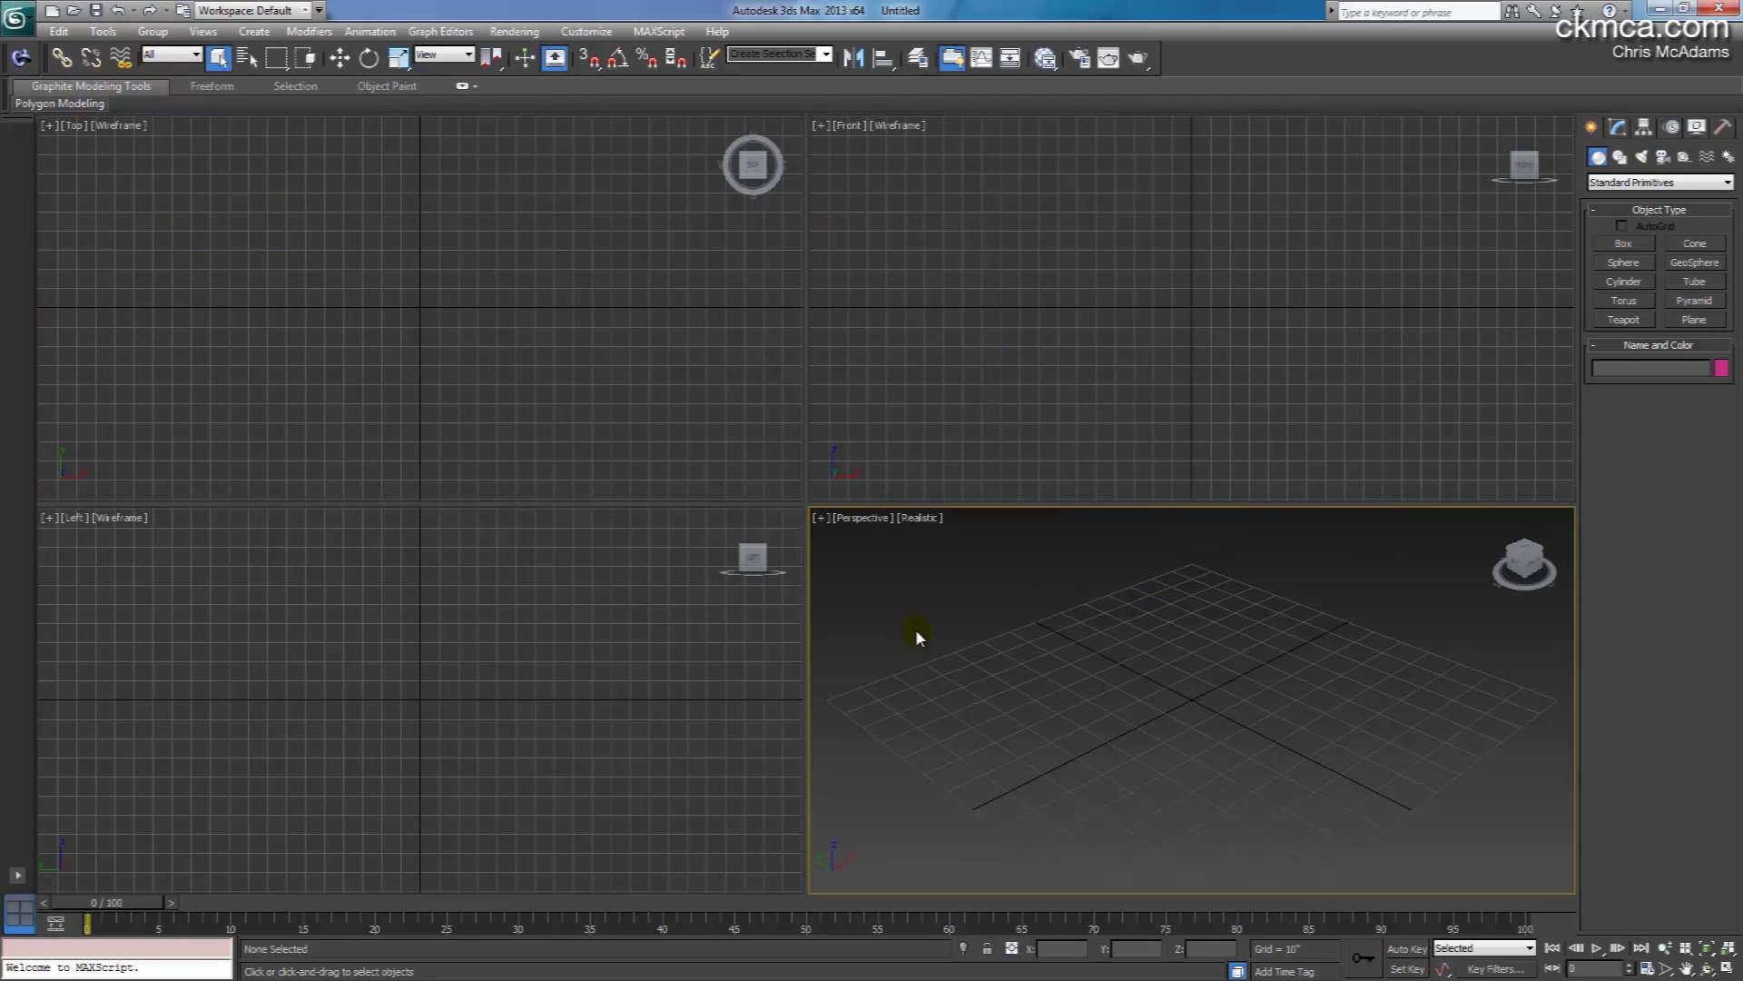
{"action": "right_click", "coordinate": [1099, 641]}
{"action": "left_click", "coordinate": [1039, 261]}
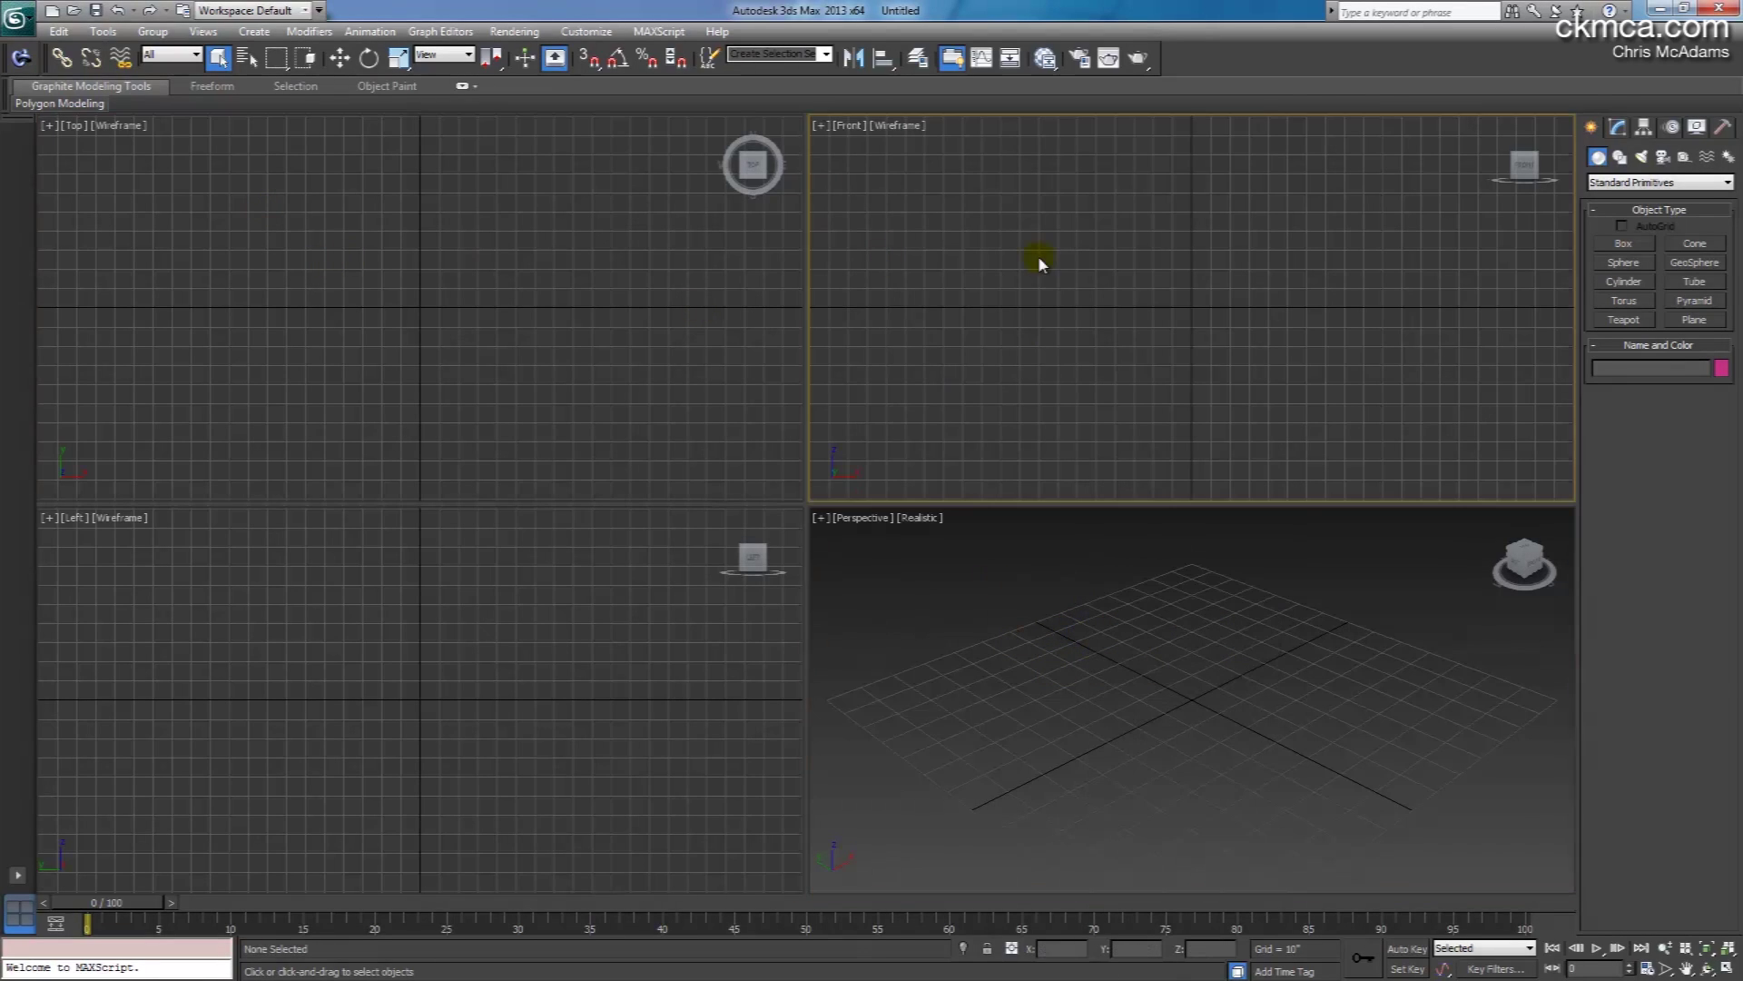
{"action": "left_click", "coordinate": [918, 641]}
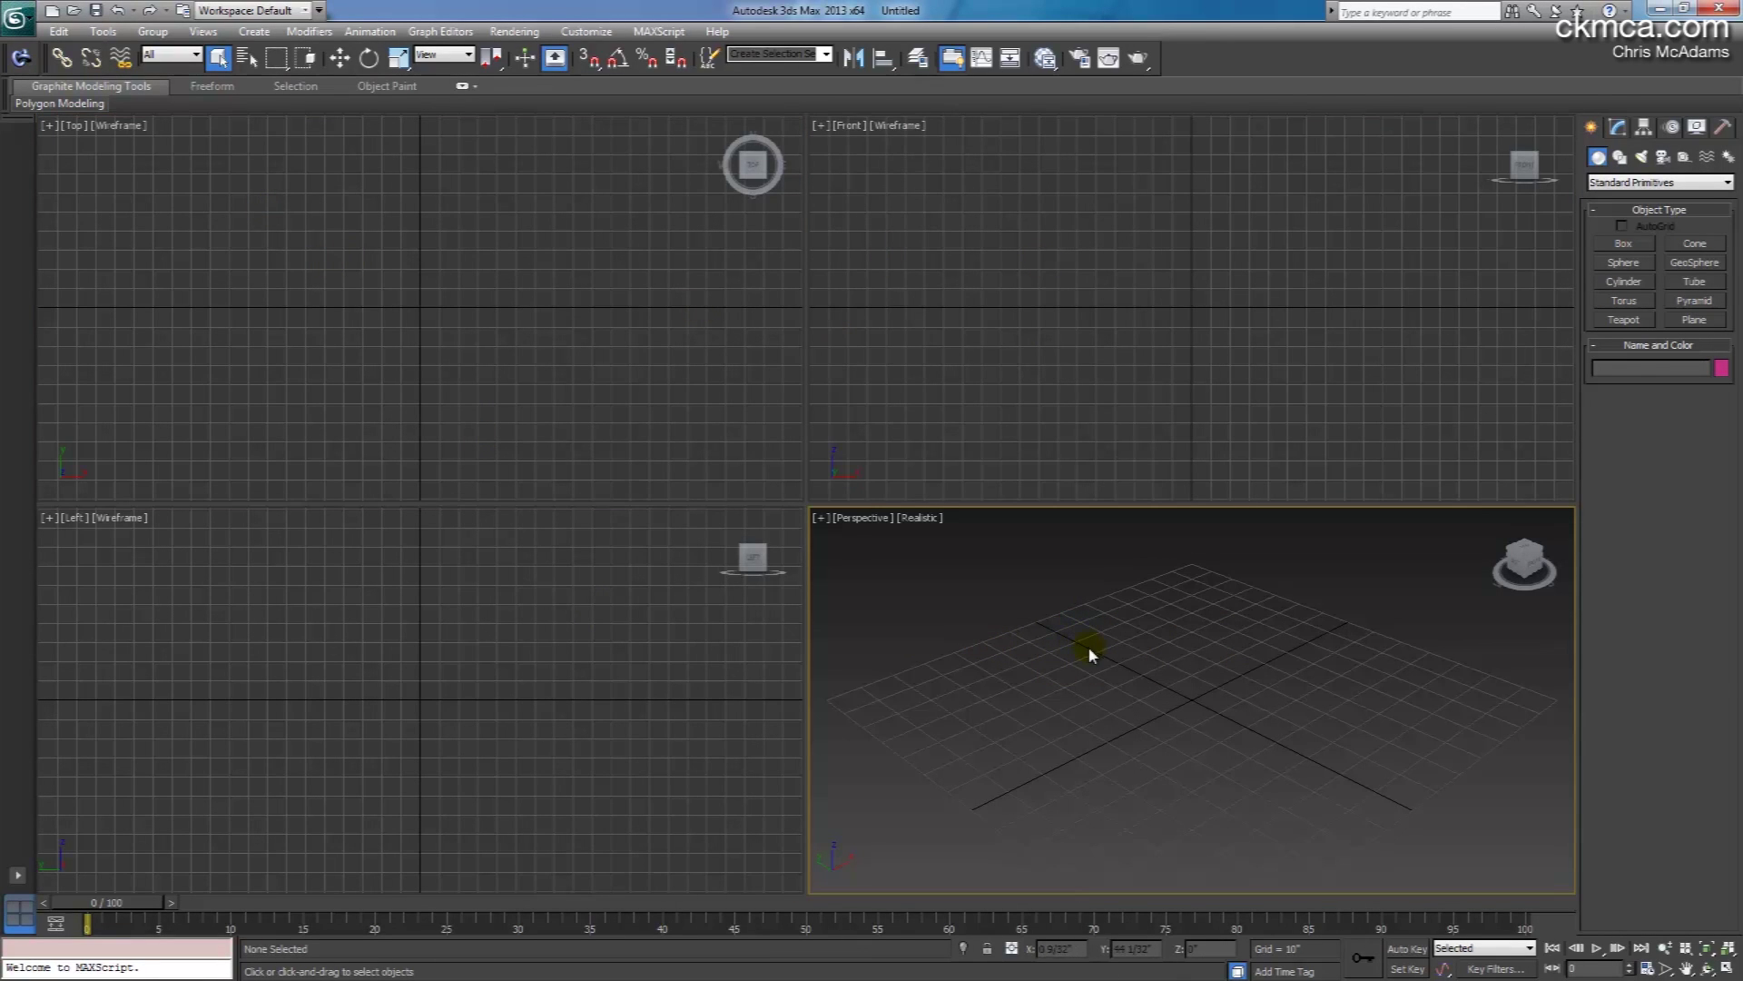
{"action": "middle_click_drag", "start_coordinate": [1117, 636], "coordinate": [1203, 639], "text": "alt"}
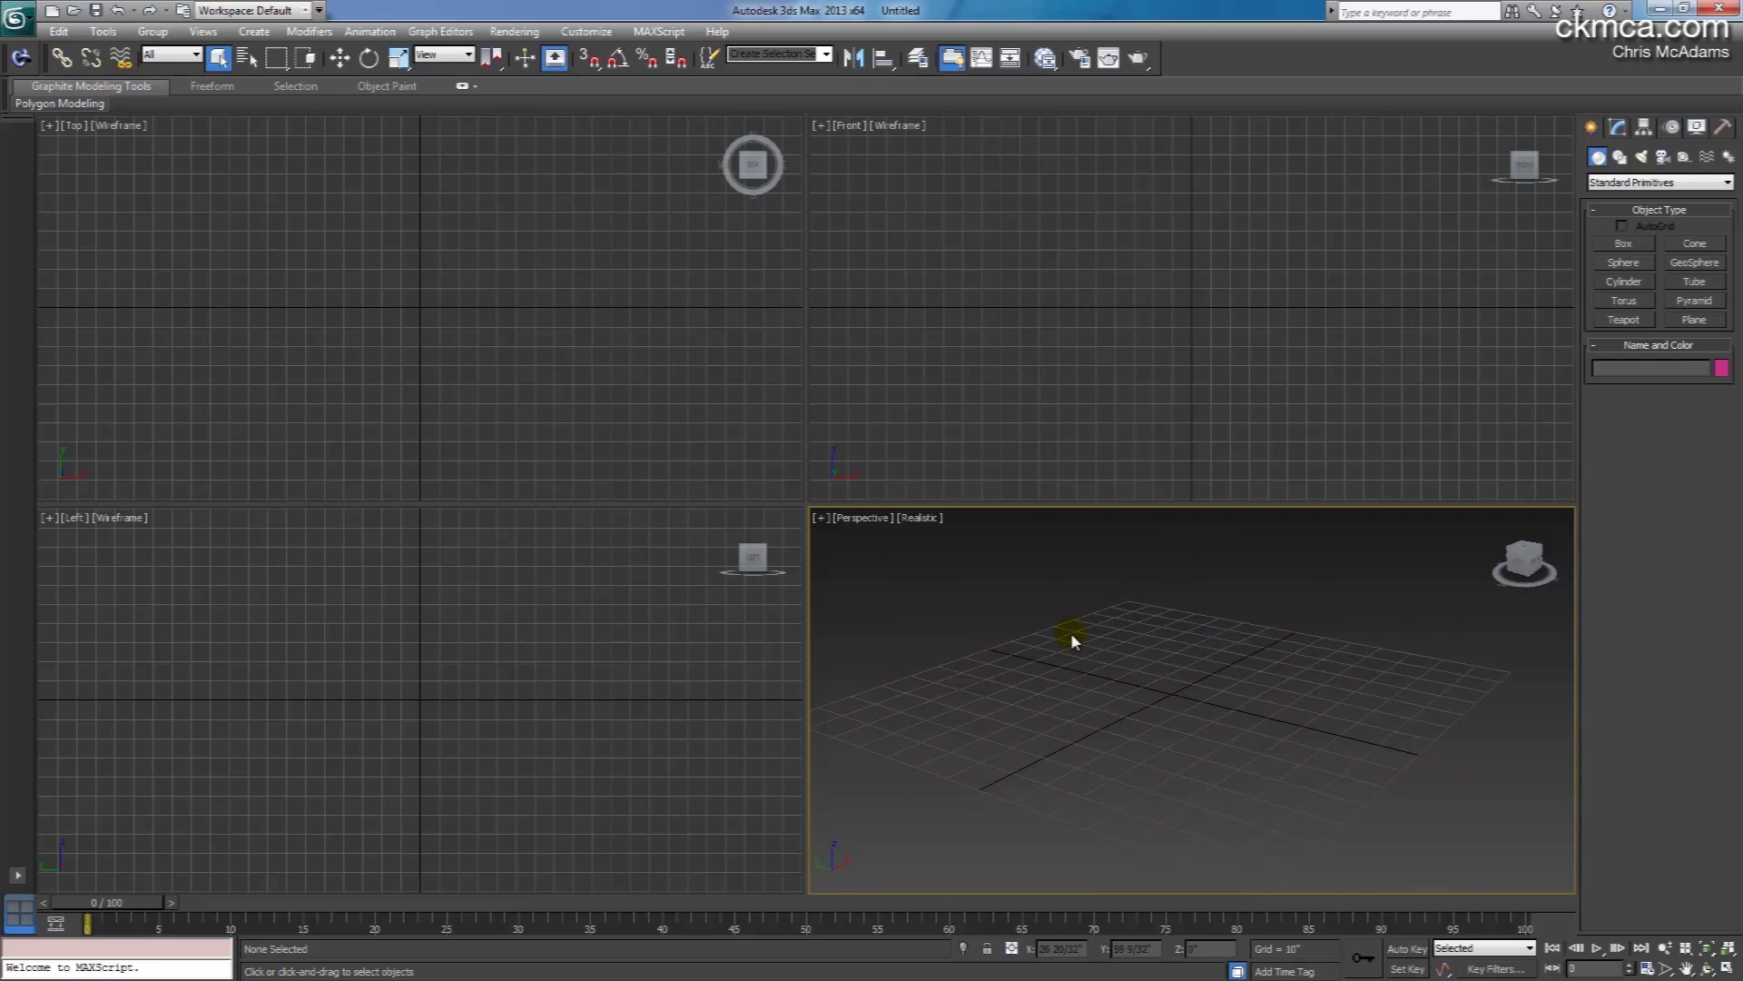
{"action": "middle_click_drag", "start_coordinate": [1073, 640], "coordinate": [1132, 644], "text": "alt"}
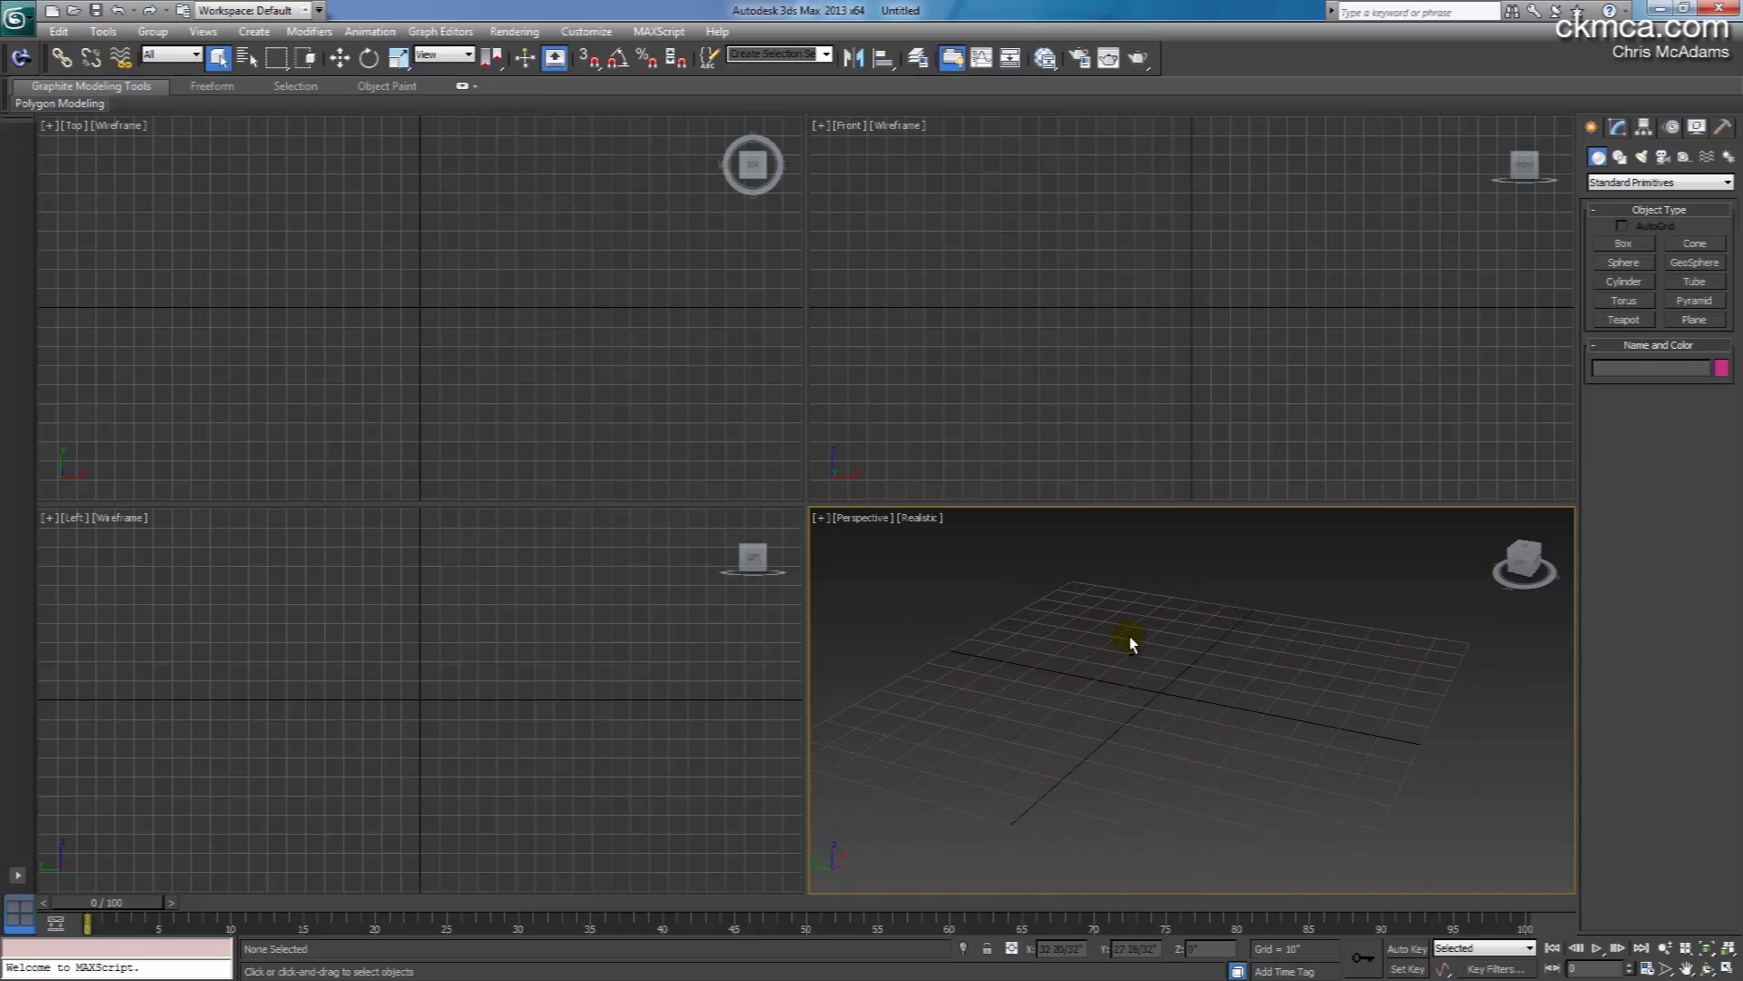
Start importing a file and browse to New folder on the Desktop
{"action": "left_click", "coordinate": [25, 18]}
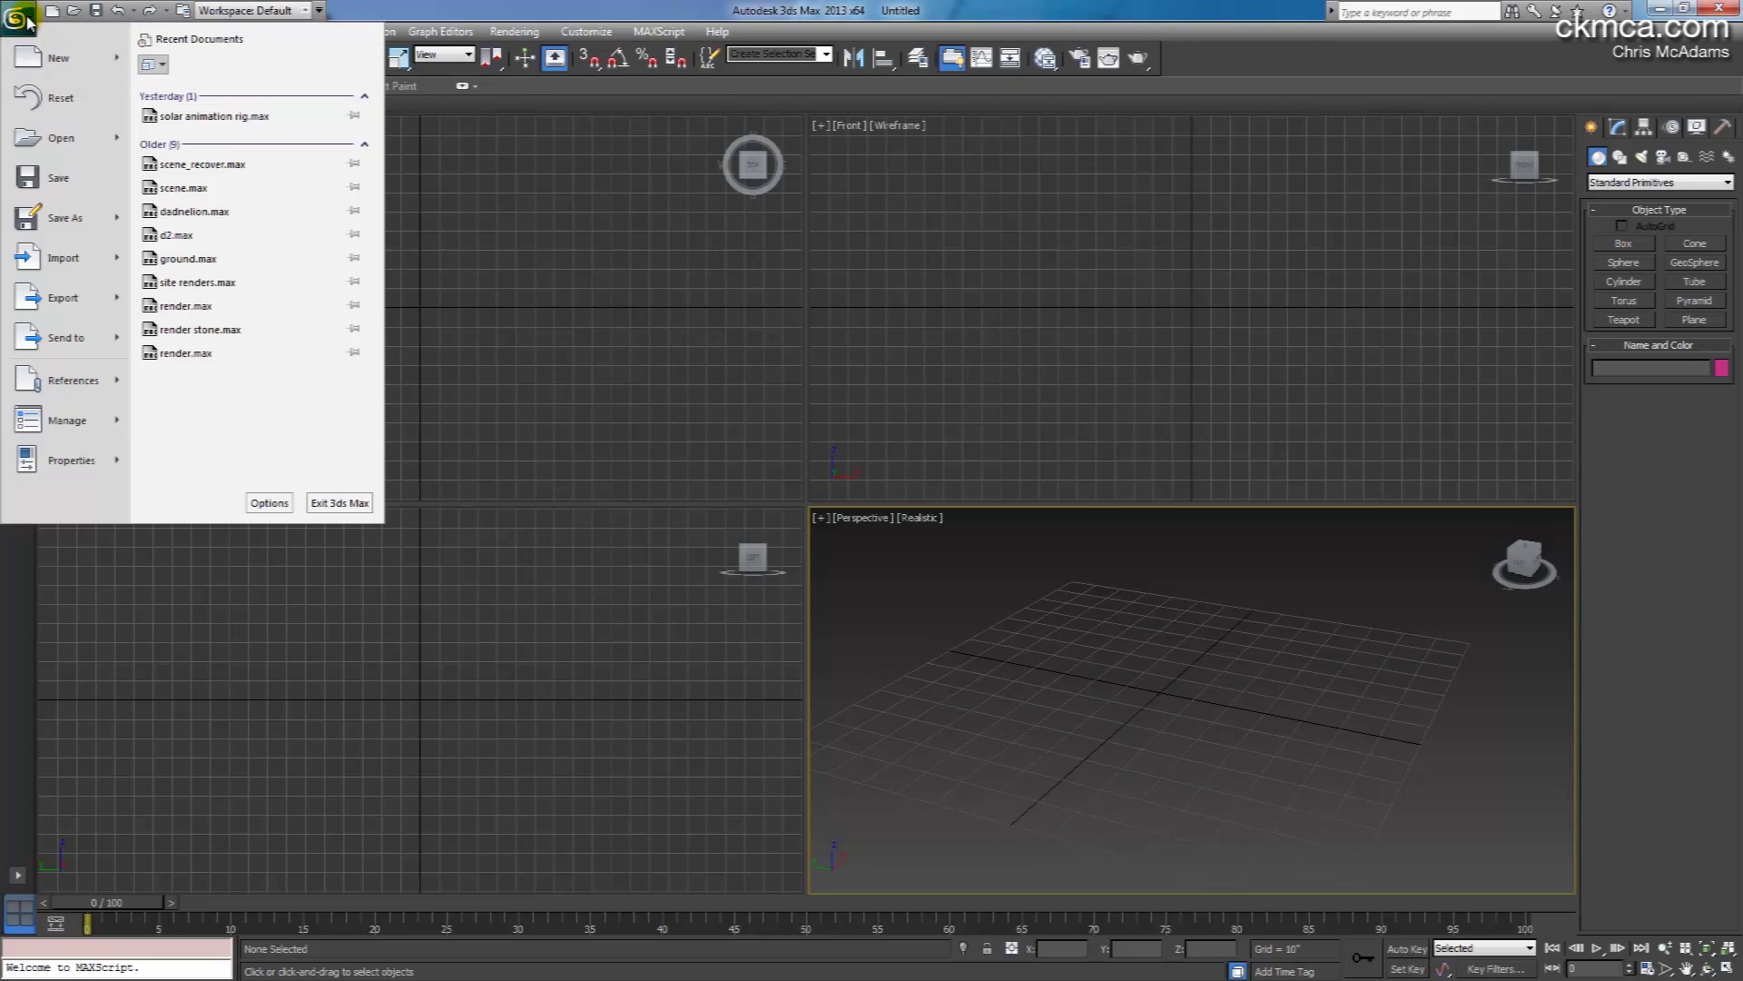
{"action": "left_click", "coordinate": [64, 260]}
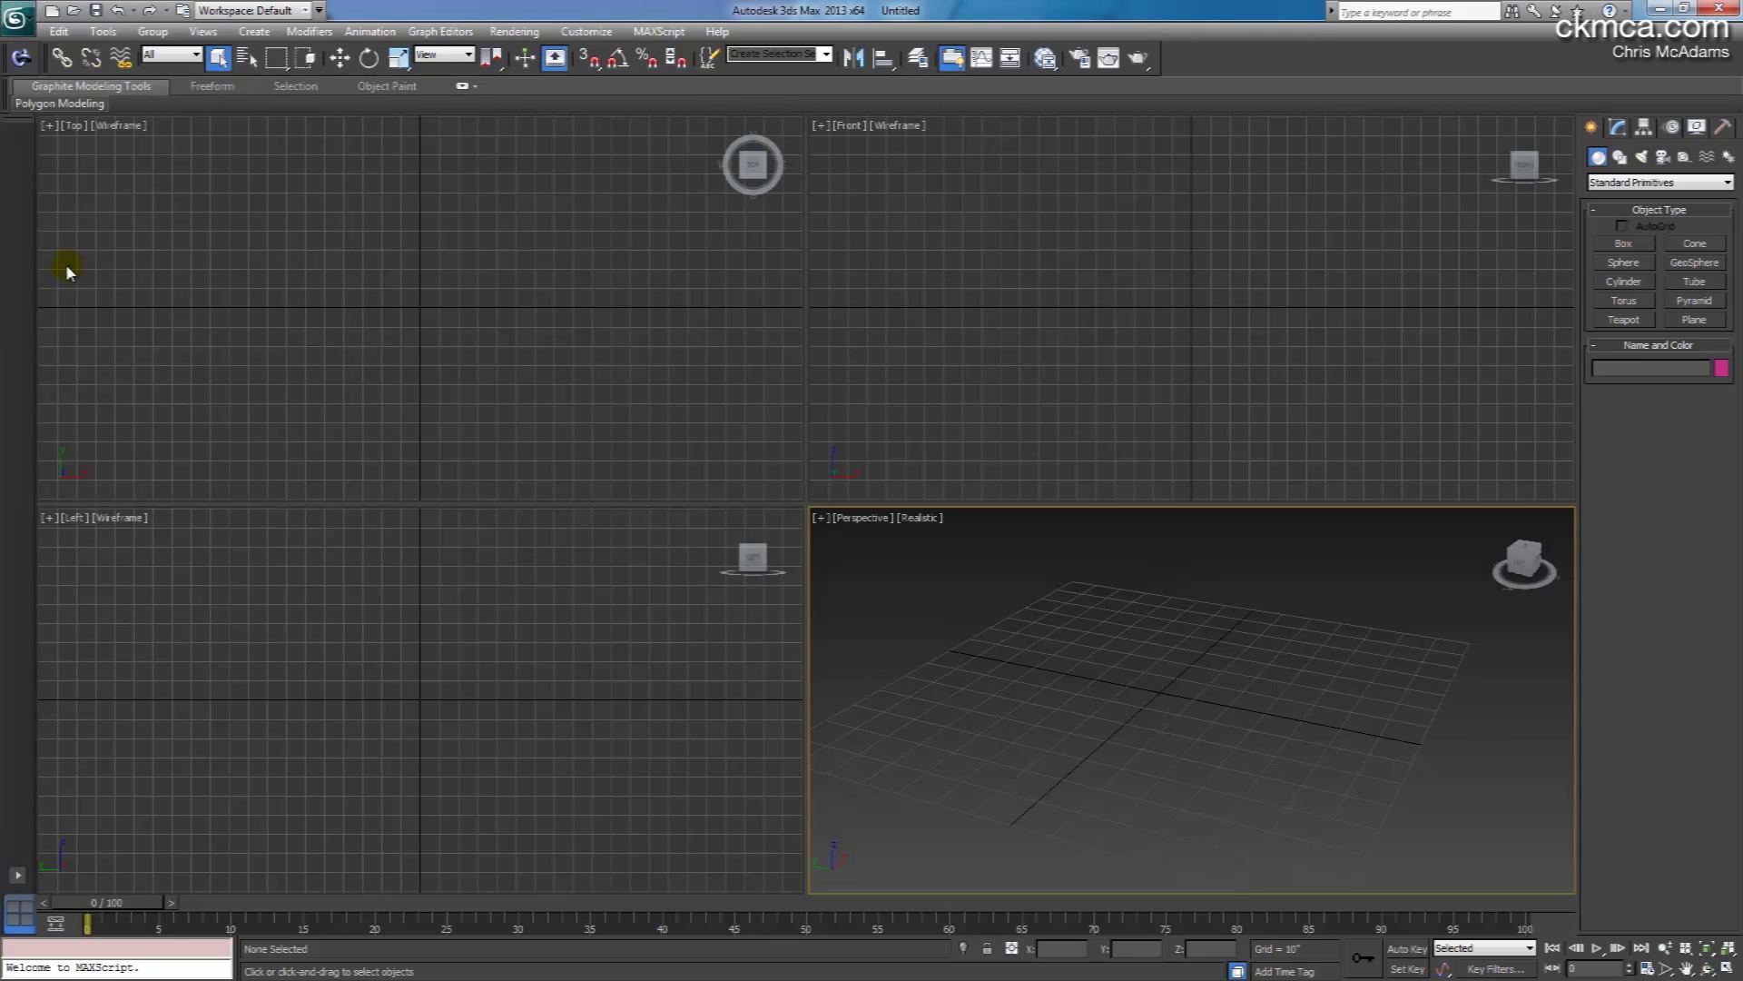
{"action": "left_click", "coordinate": [248, 72]}
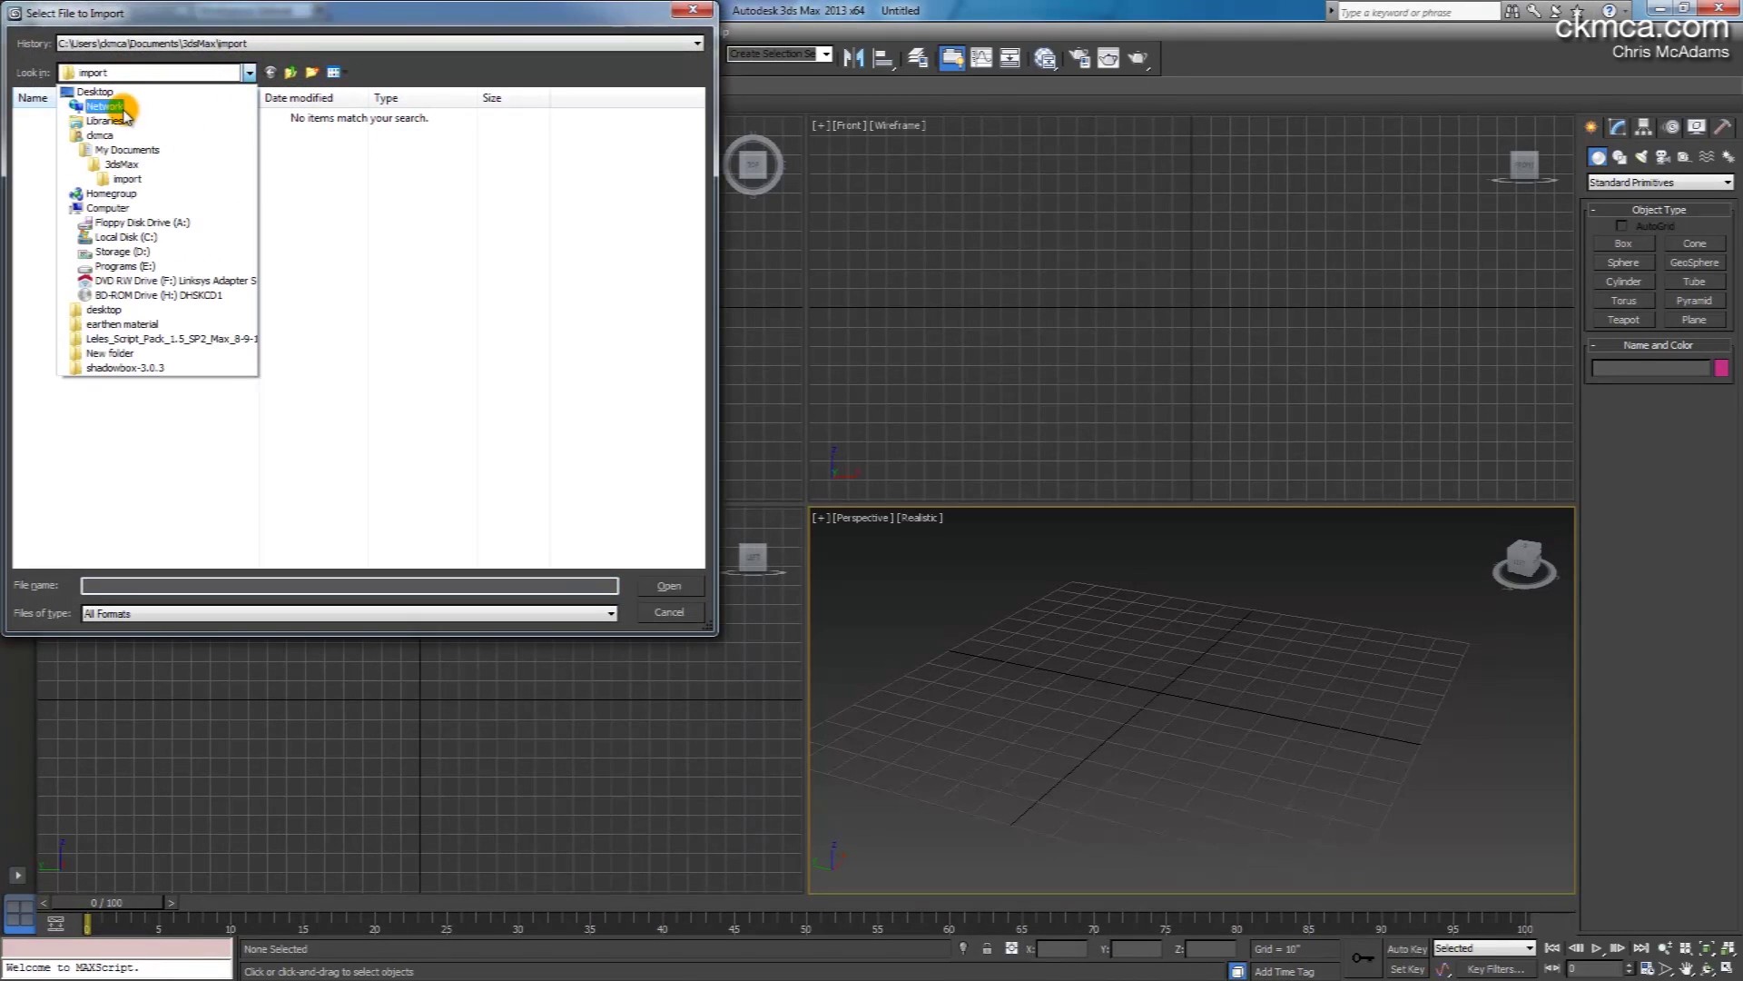
{"action": "left_click", "coordinate": [96, 93]}
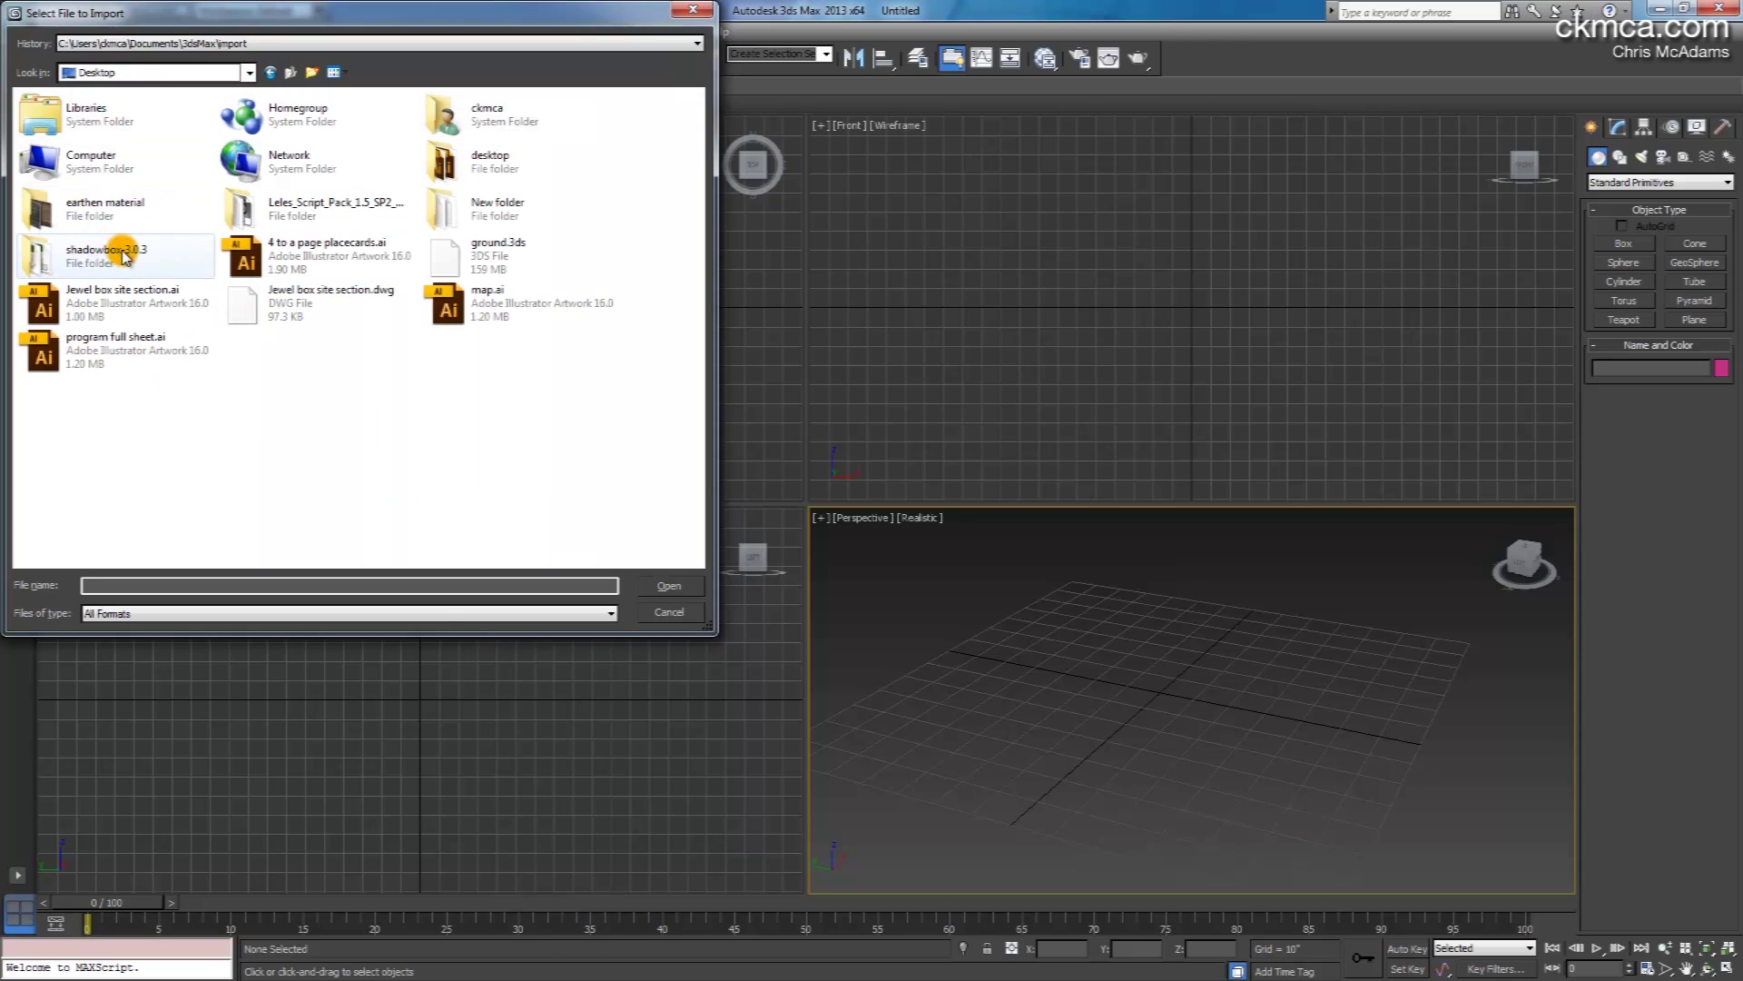
{"action": "double_click", "coordinate": [292, 156]}
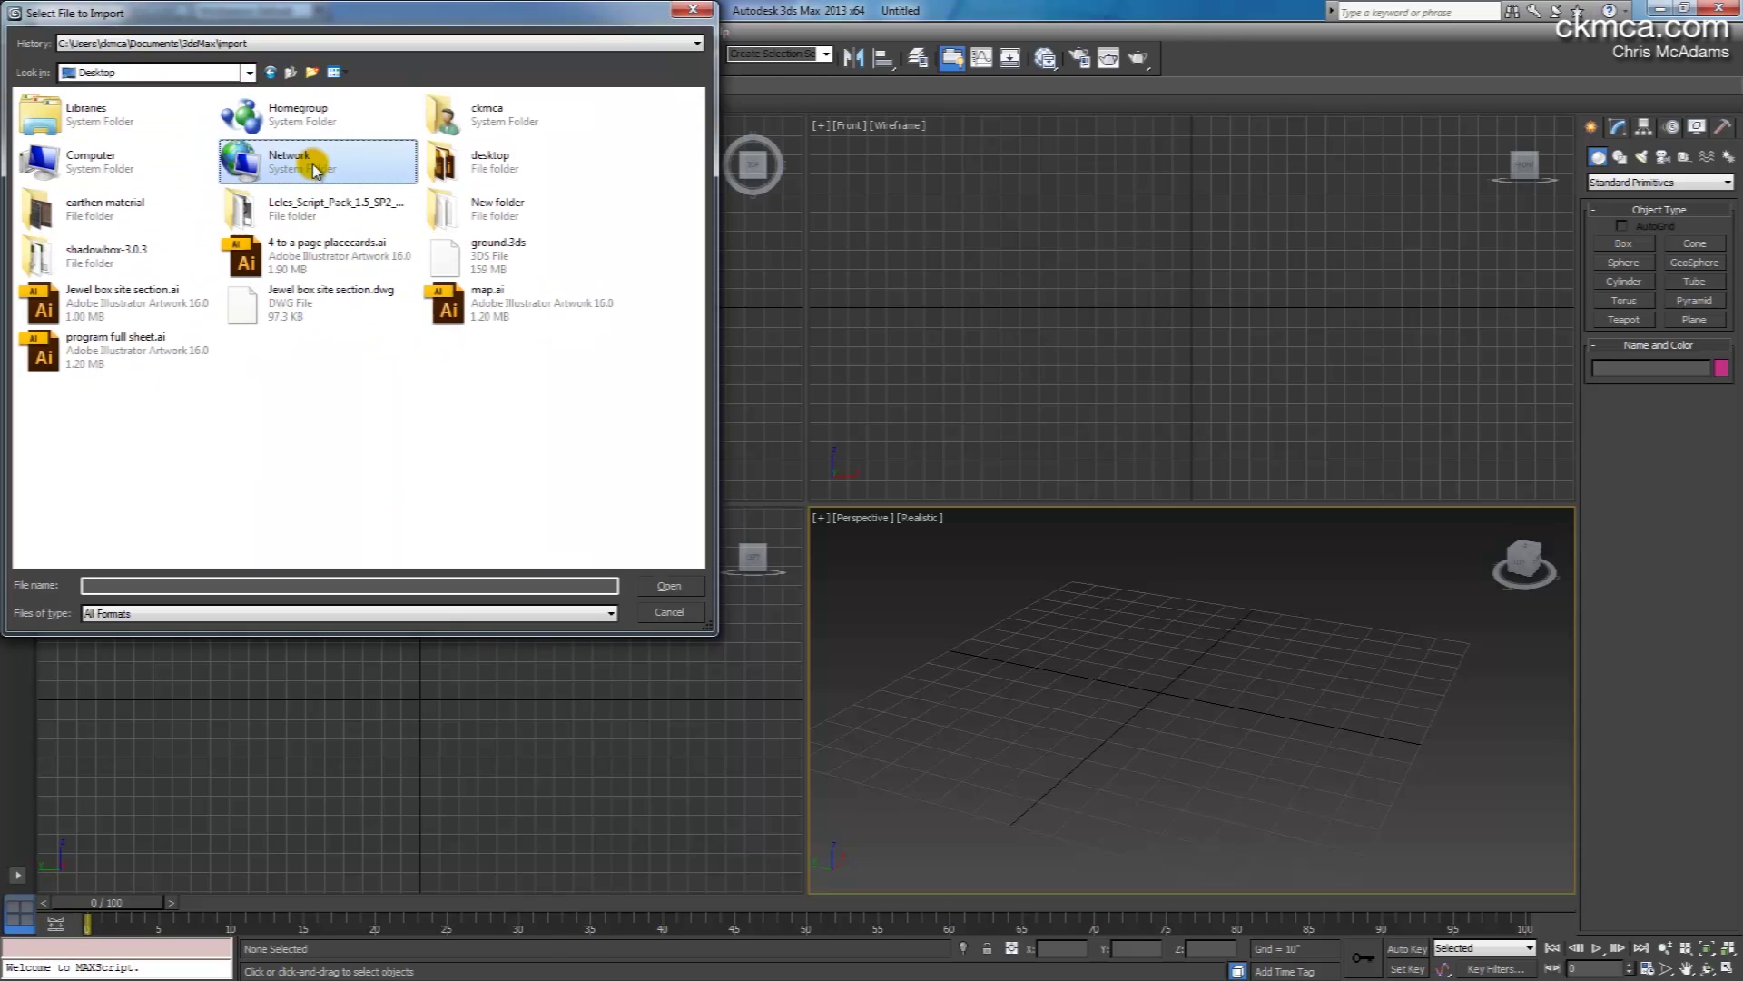
{"action": "double_click", "coordinate": [497, 202]}
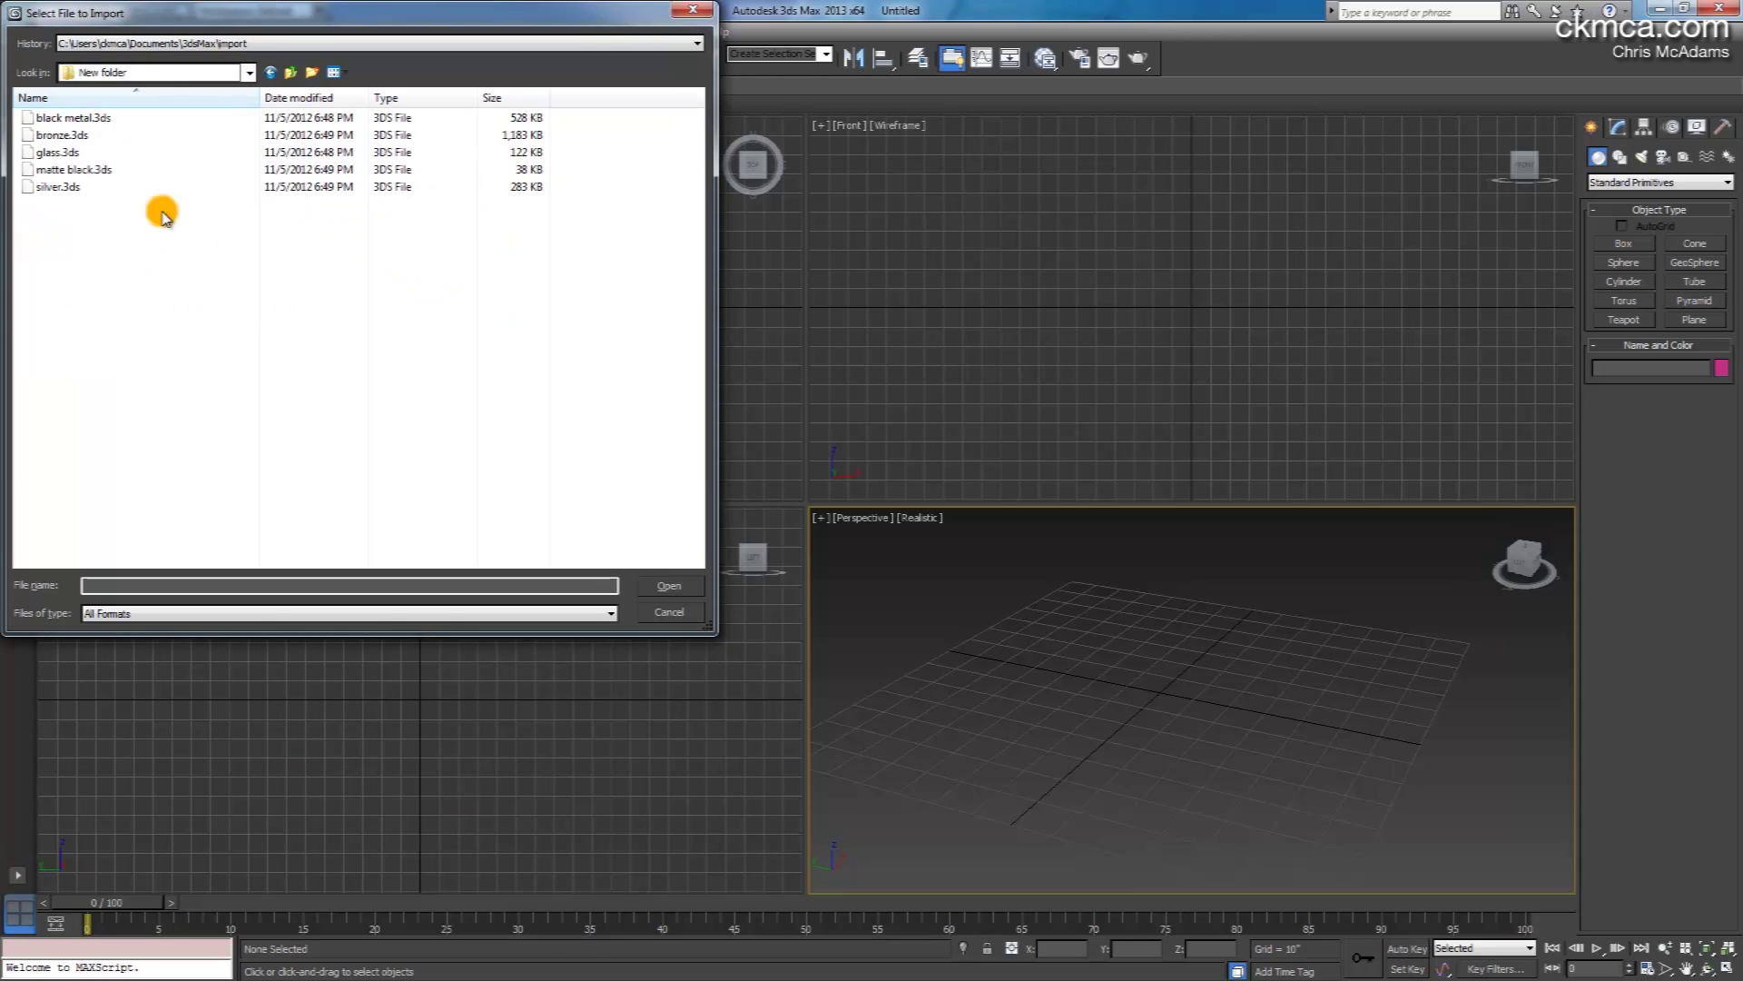
Import black metal.3ds, merging it with the current scene with units converted, and match the animation length to the file
{"action": "left_click", "coordinate": [74, 118]}
{"action": "left_click", "coordinate": [699, 592]}
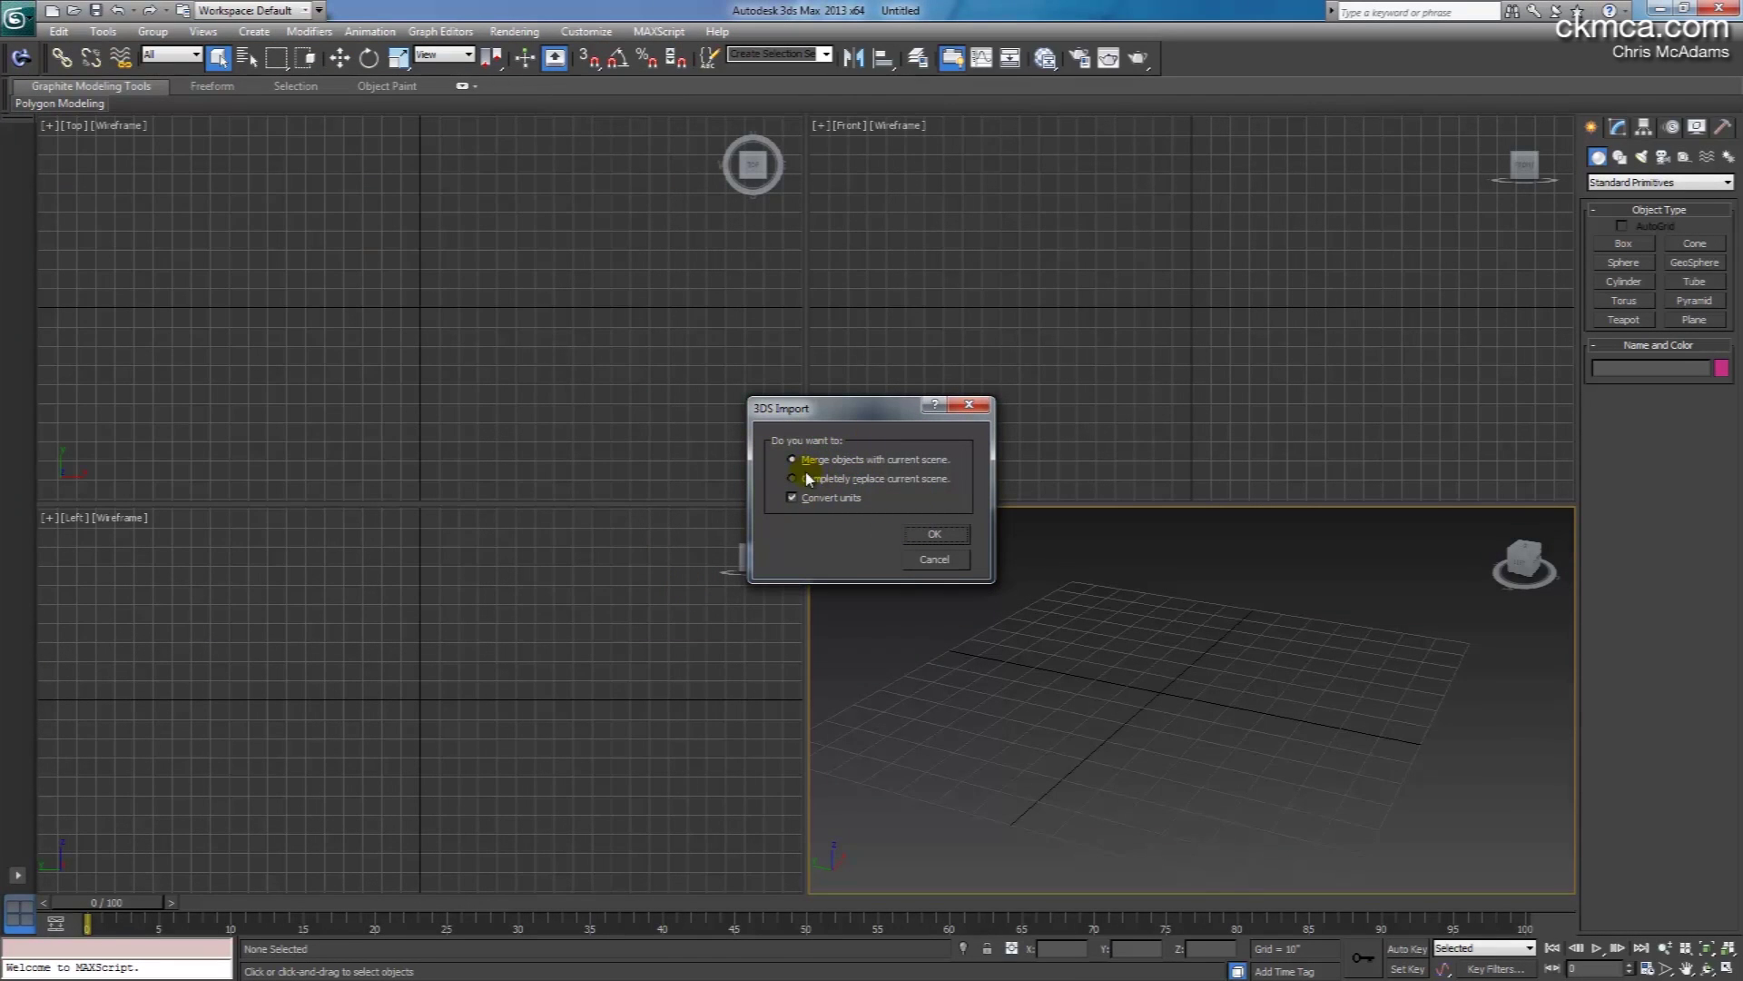
{"action": "left_click", "coordinate": [934, 538]}
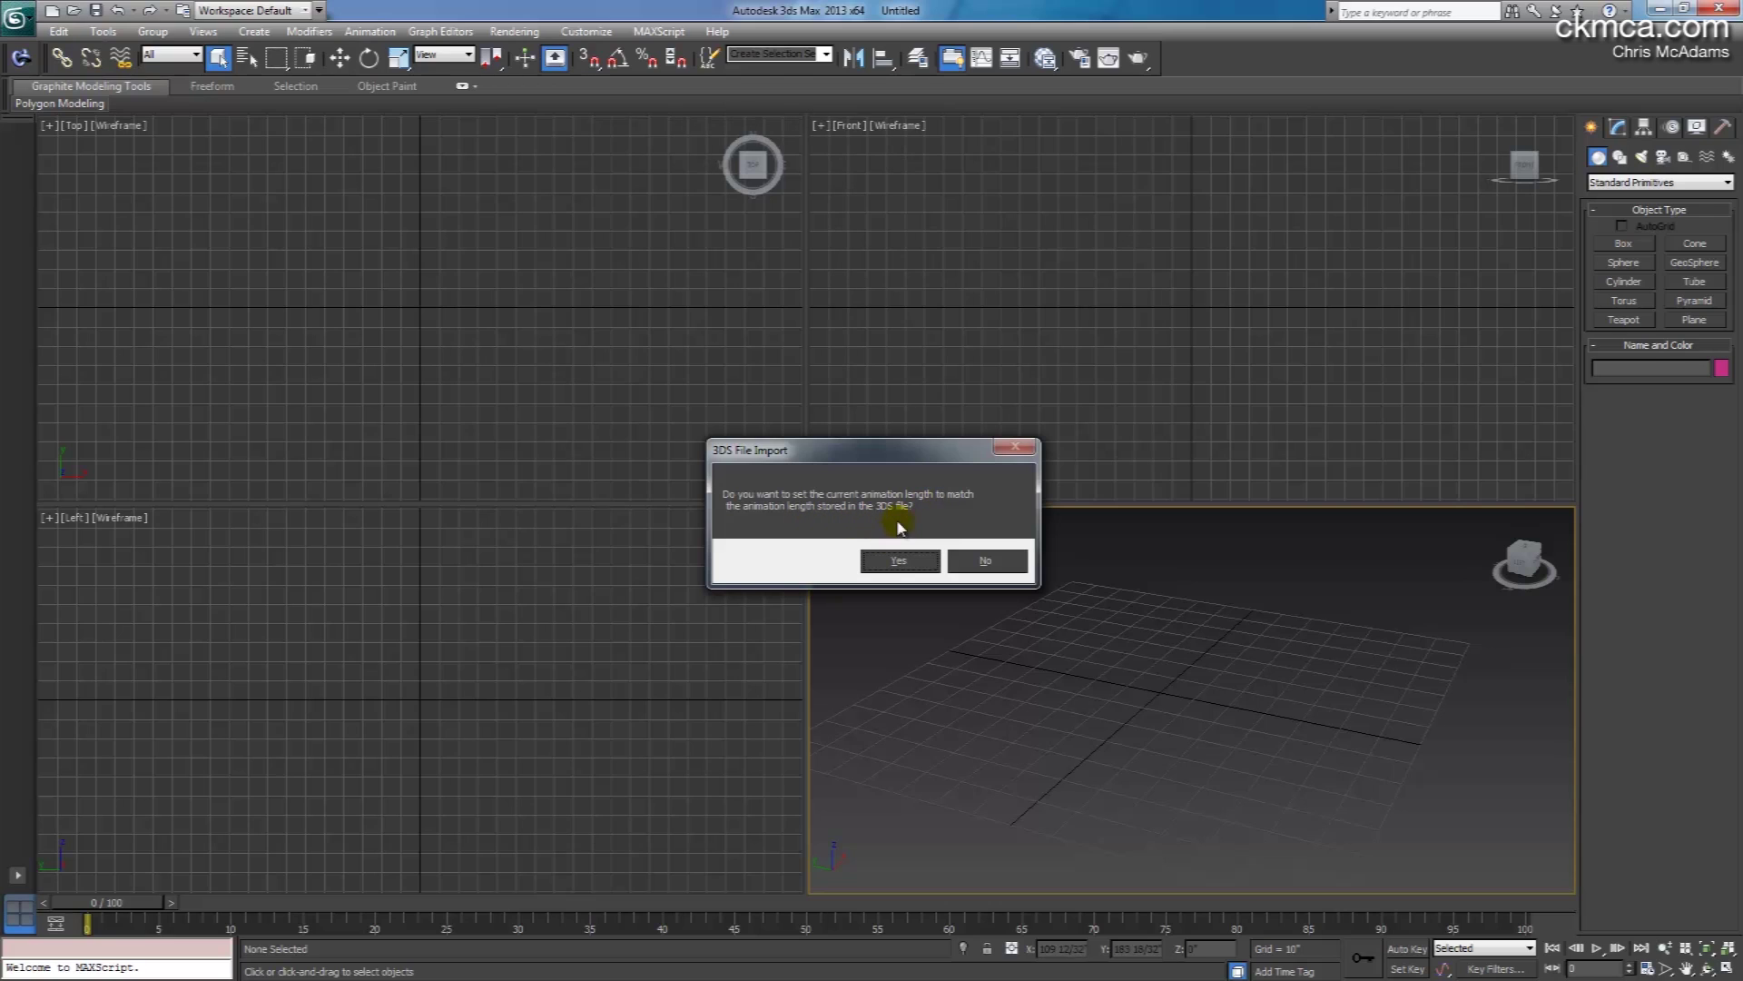
{"action": "left_click", "coordinate": [916, 568]}
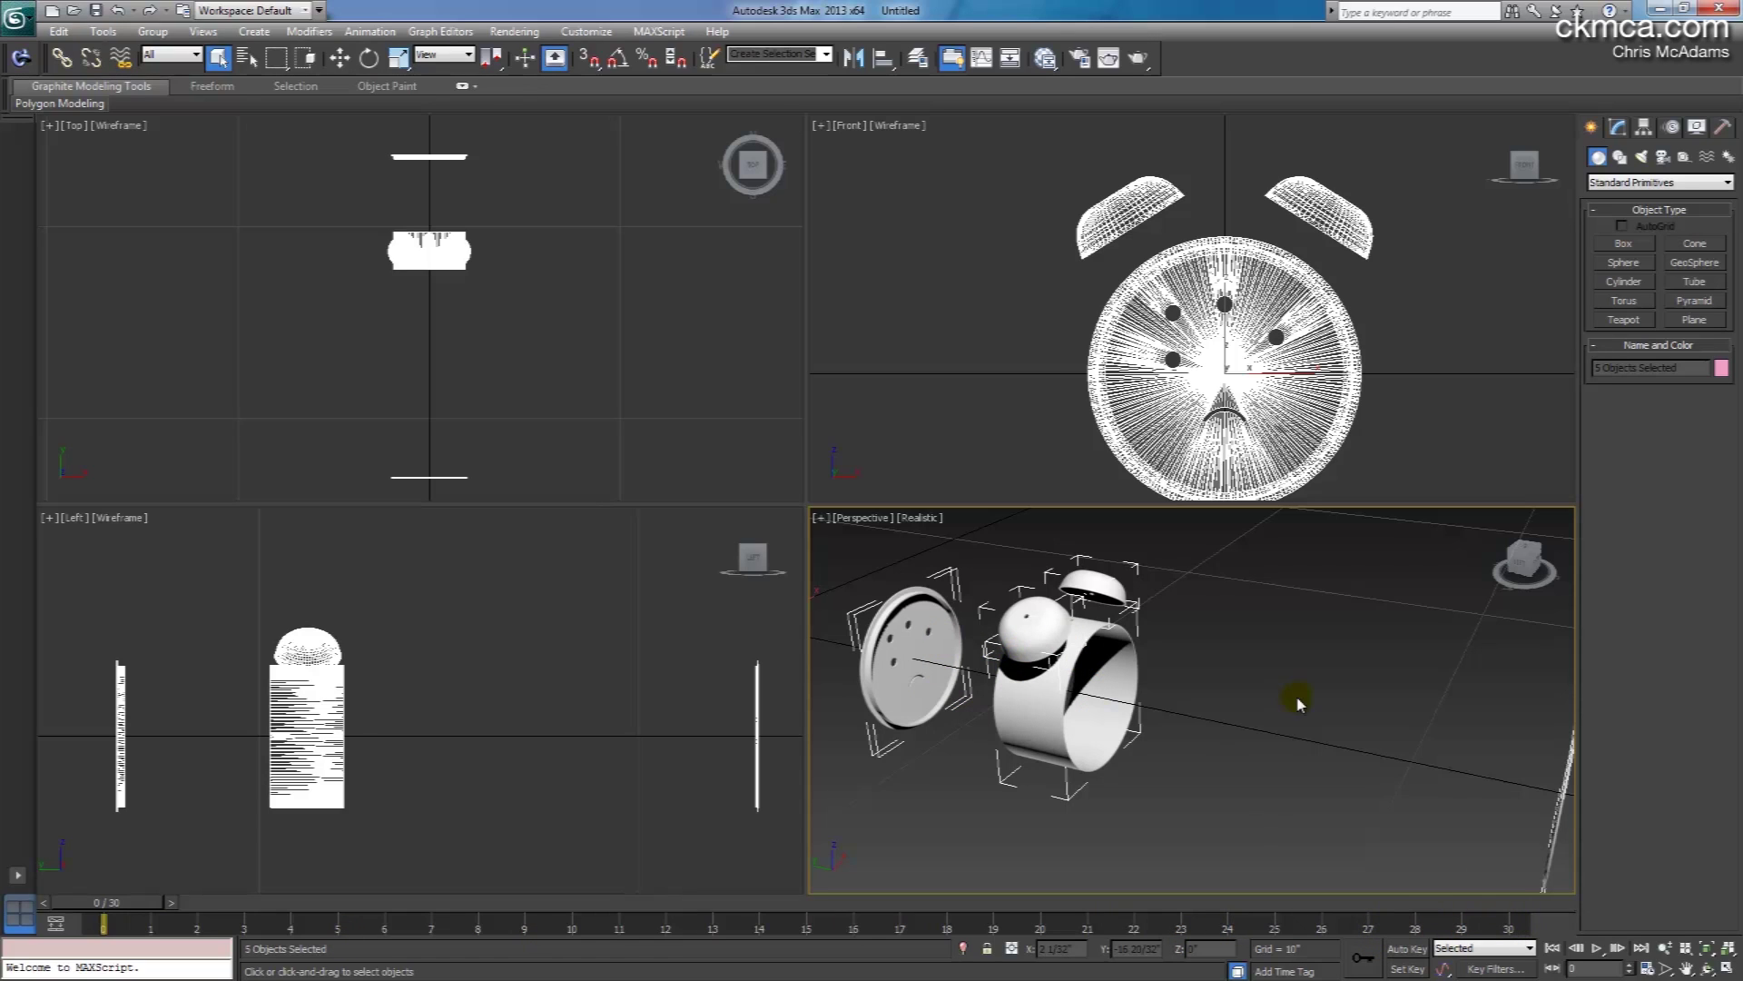
Select all the imported black metal clock parts and rename them with the prefix Black_S
{"action": "left_click", "coordinate": [1273, 677]}
{"action": "middle_click_drag", "start_coordinate": [1273, 677], "coordinate": [1171, 683], "text": "alt"}
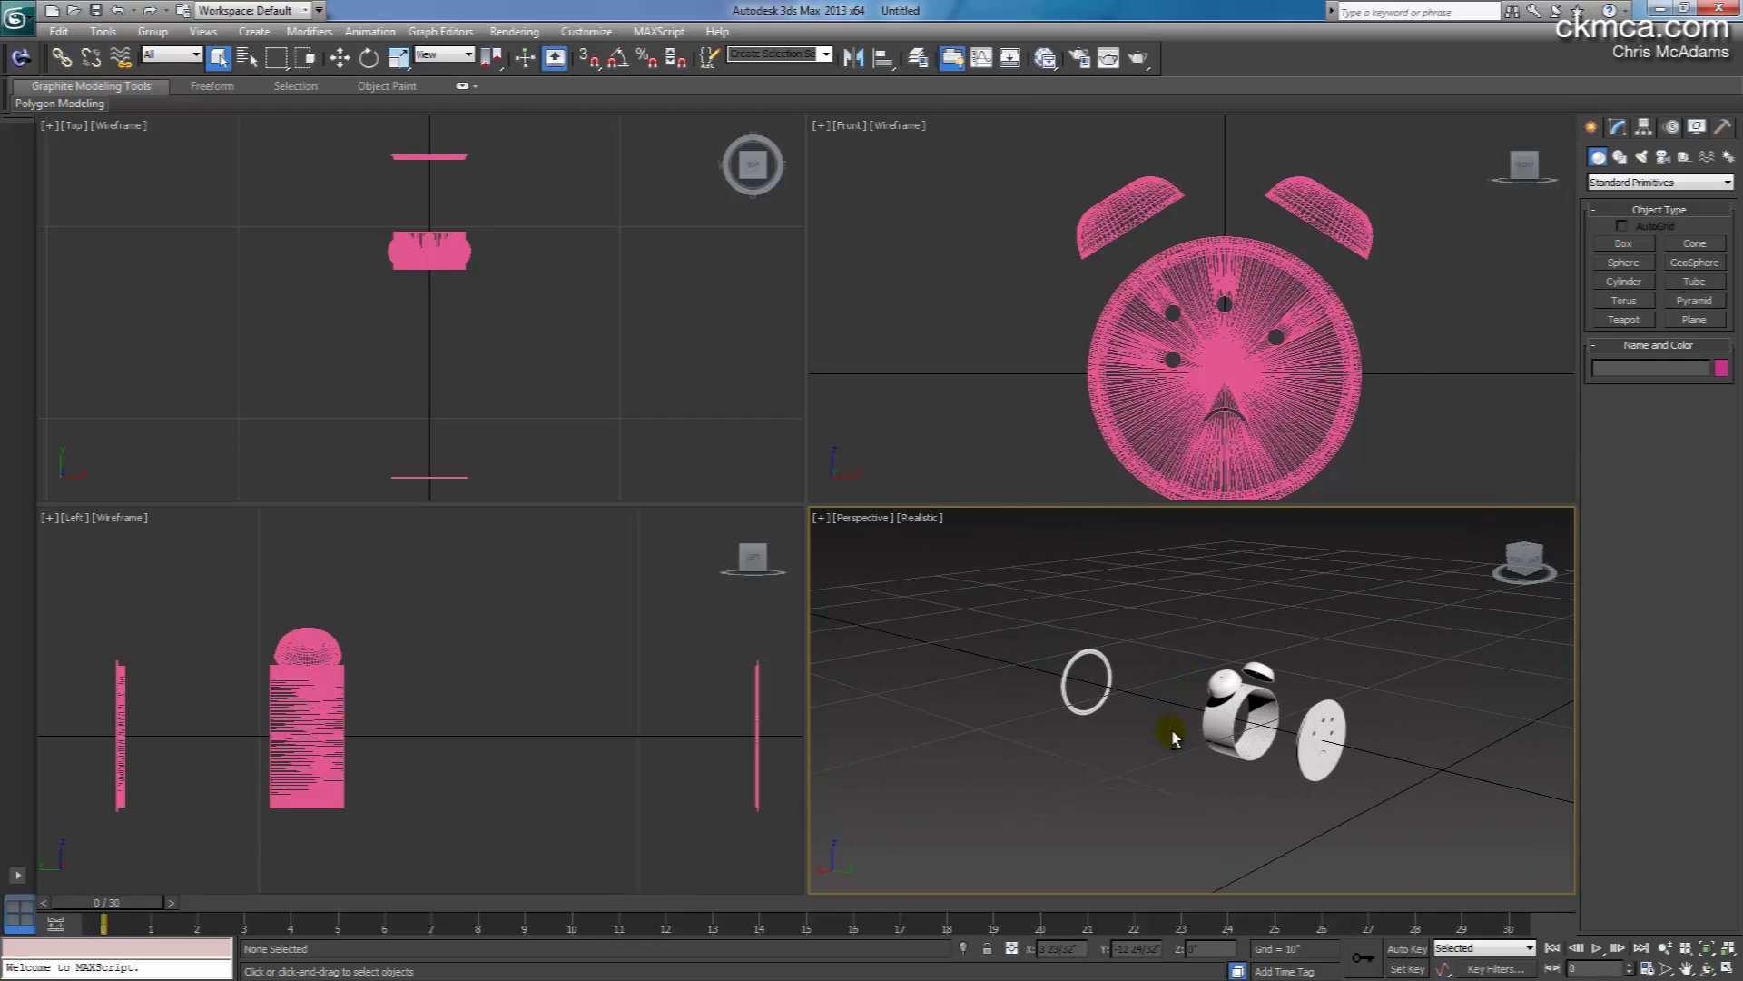
{"action": "left_click_drag", "start_coordinate": [968, 606], "coordinate": [1452, 829]}
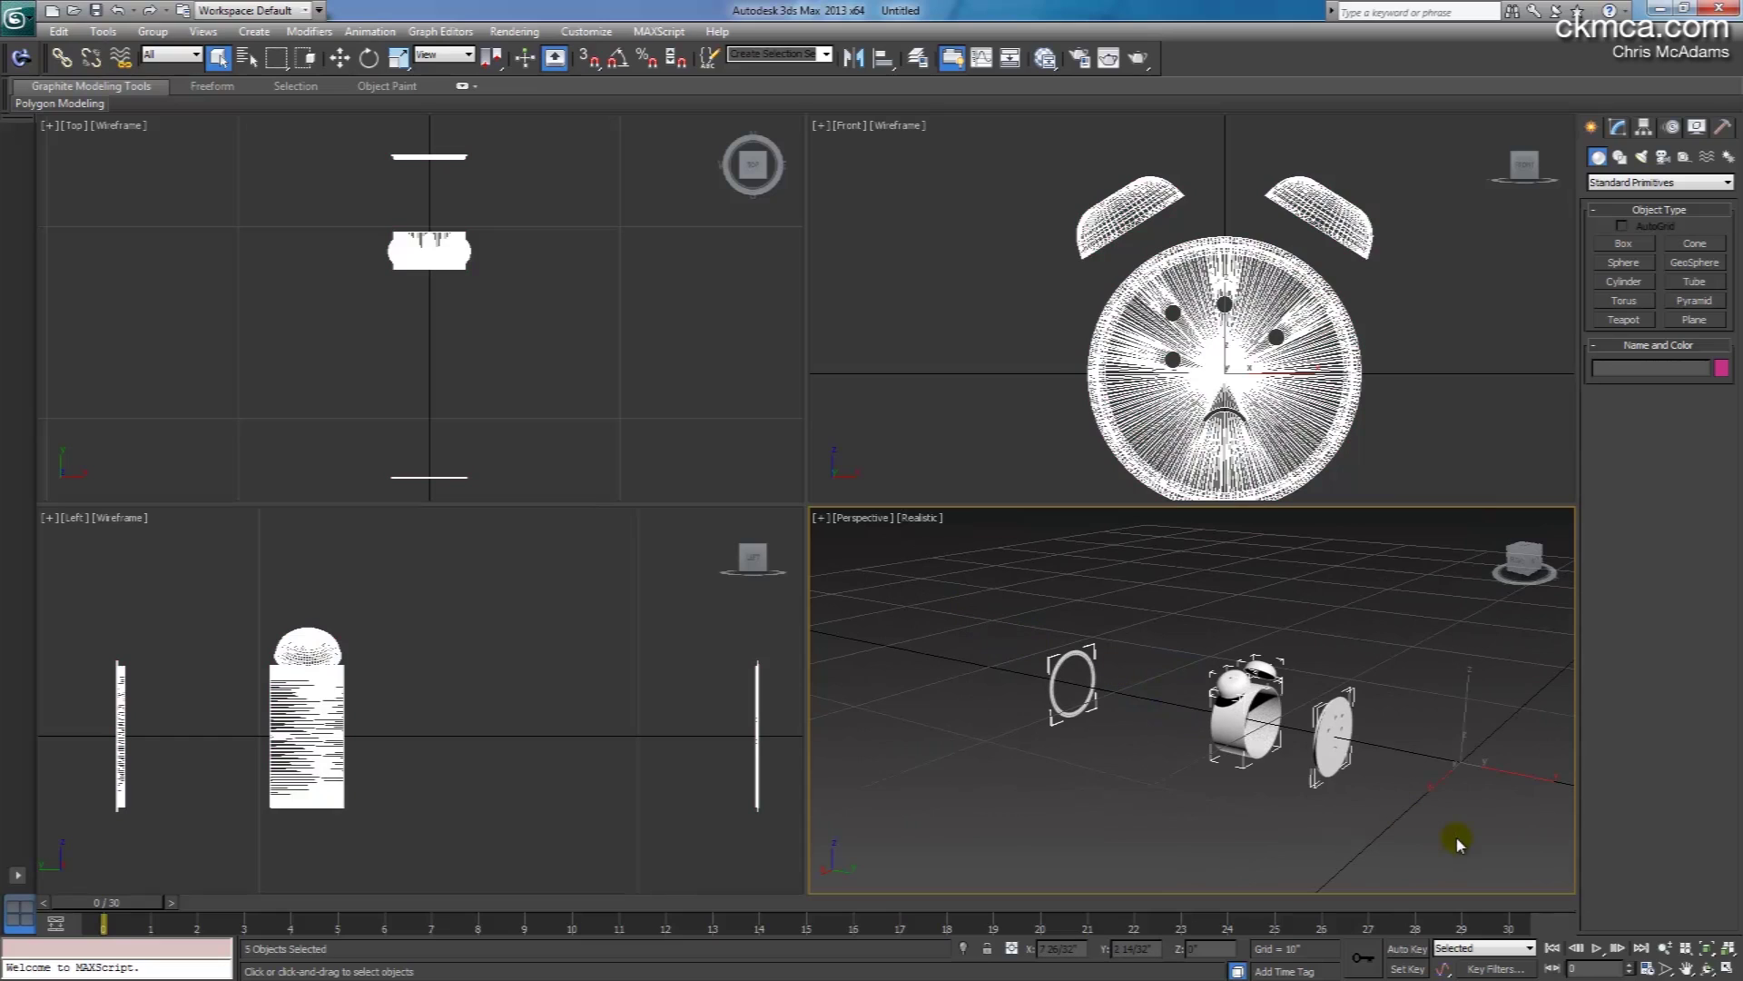
{"action": "left_click", "coordinate": [104, 33]}
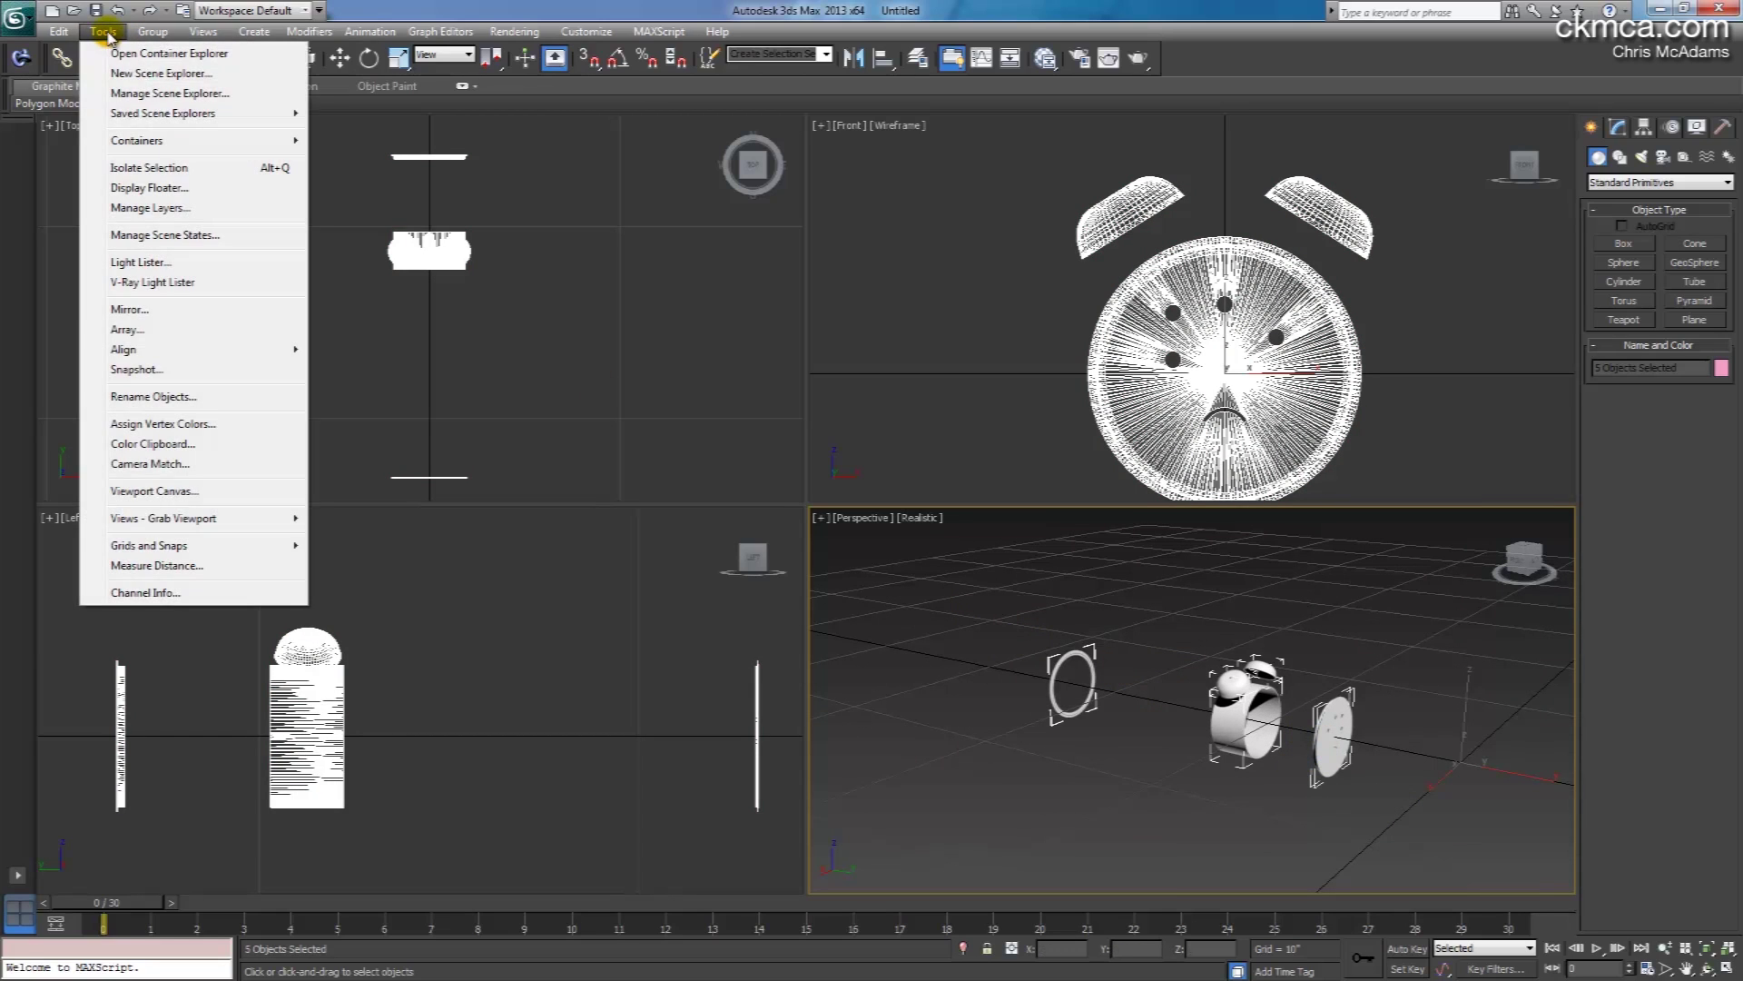
{"action": "left_click", "coordinate": [175, 400]}
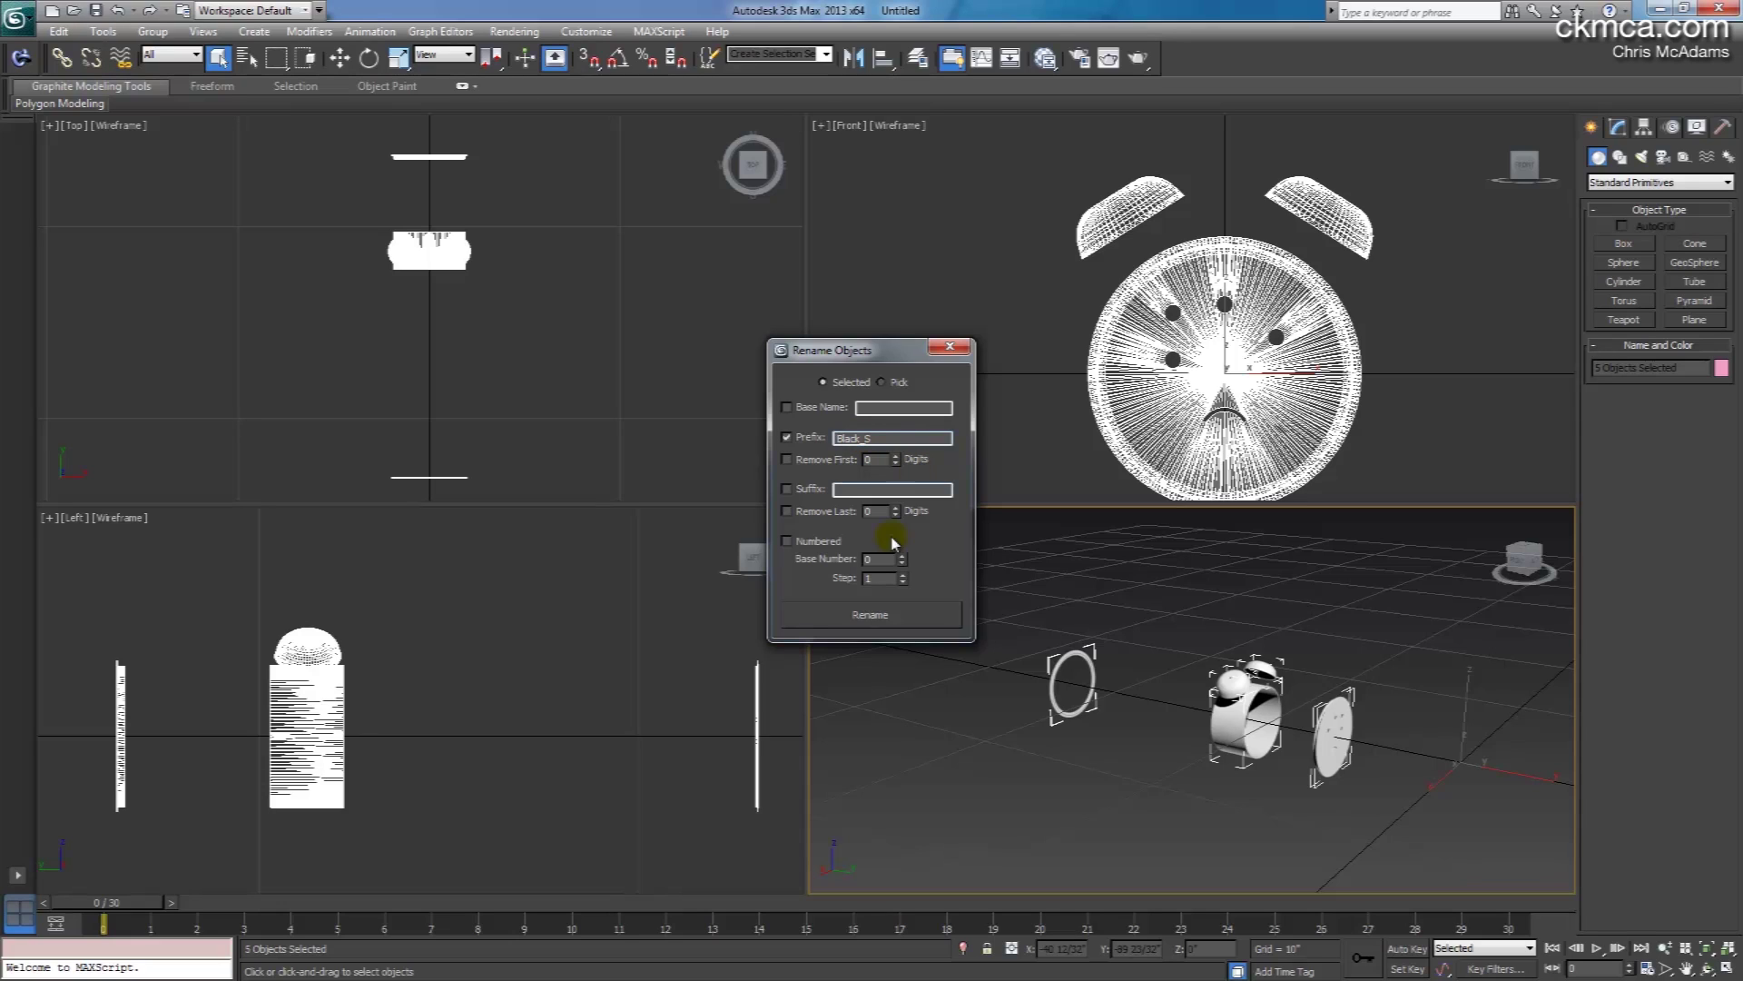
{"action": "left_click", "coordinate": [891, 618]}
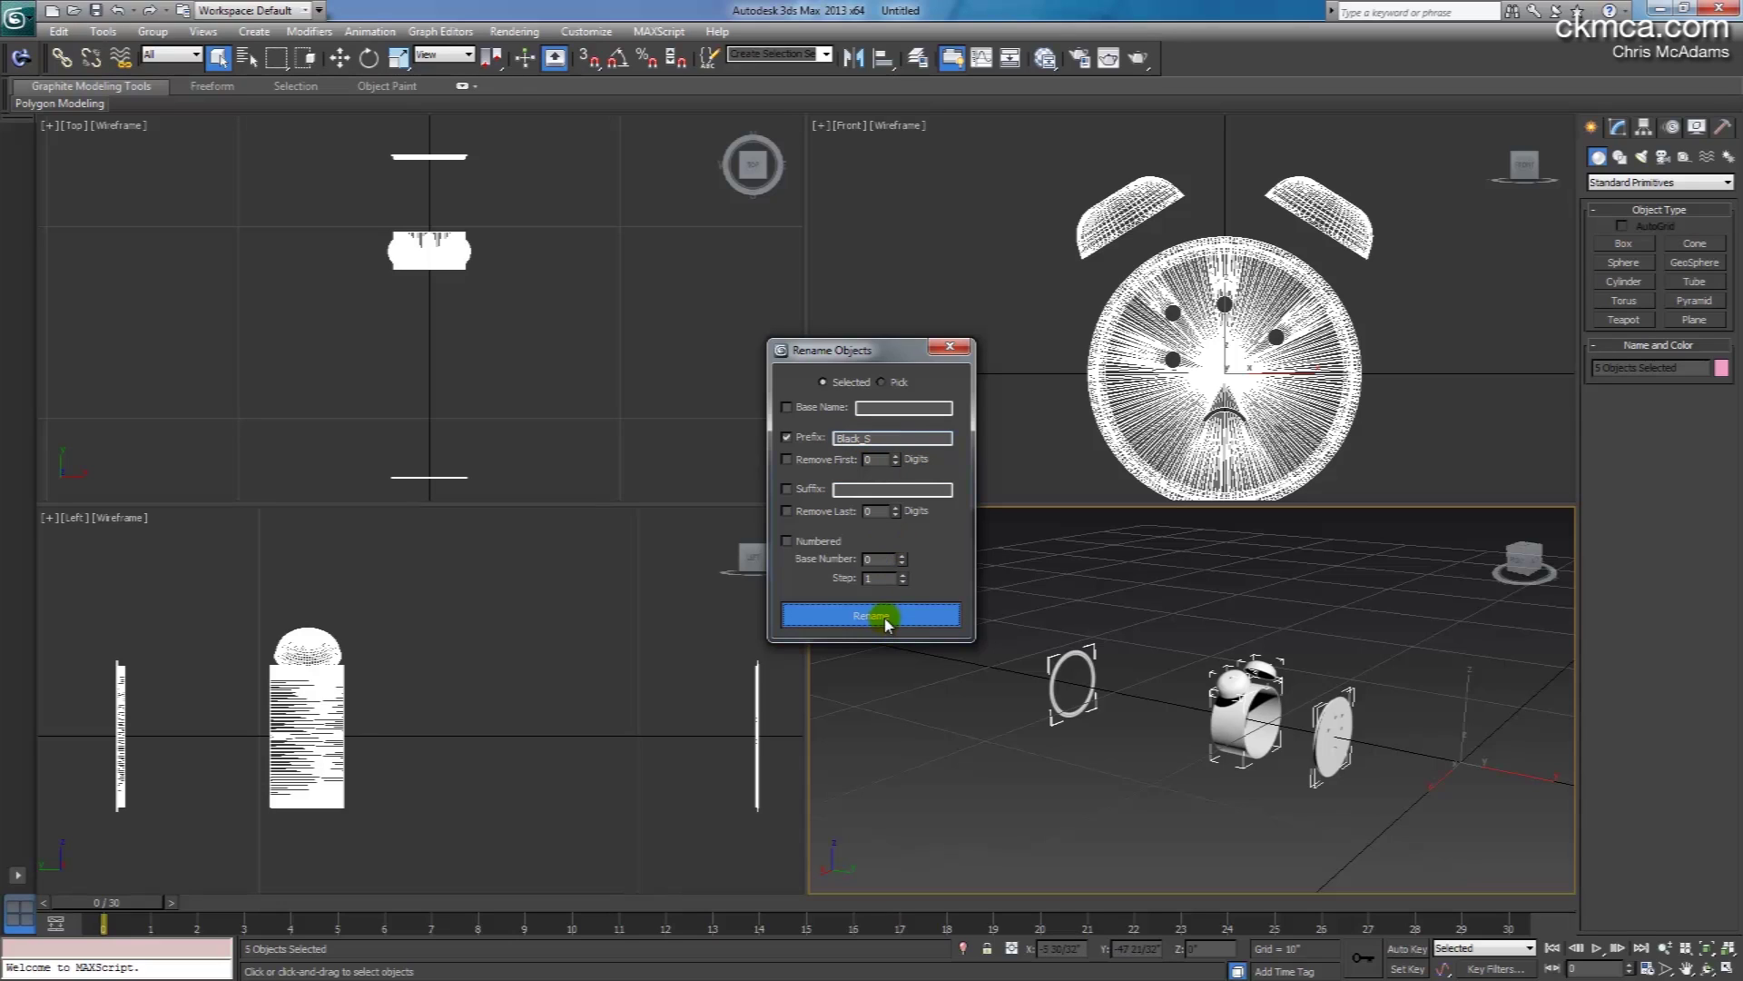
Check the renamed black metal objects in the scene's object list, then close the list and the Rename Objects dialog
{"action": "left_click", "coordinate": [251, 62]}
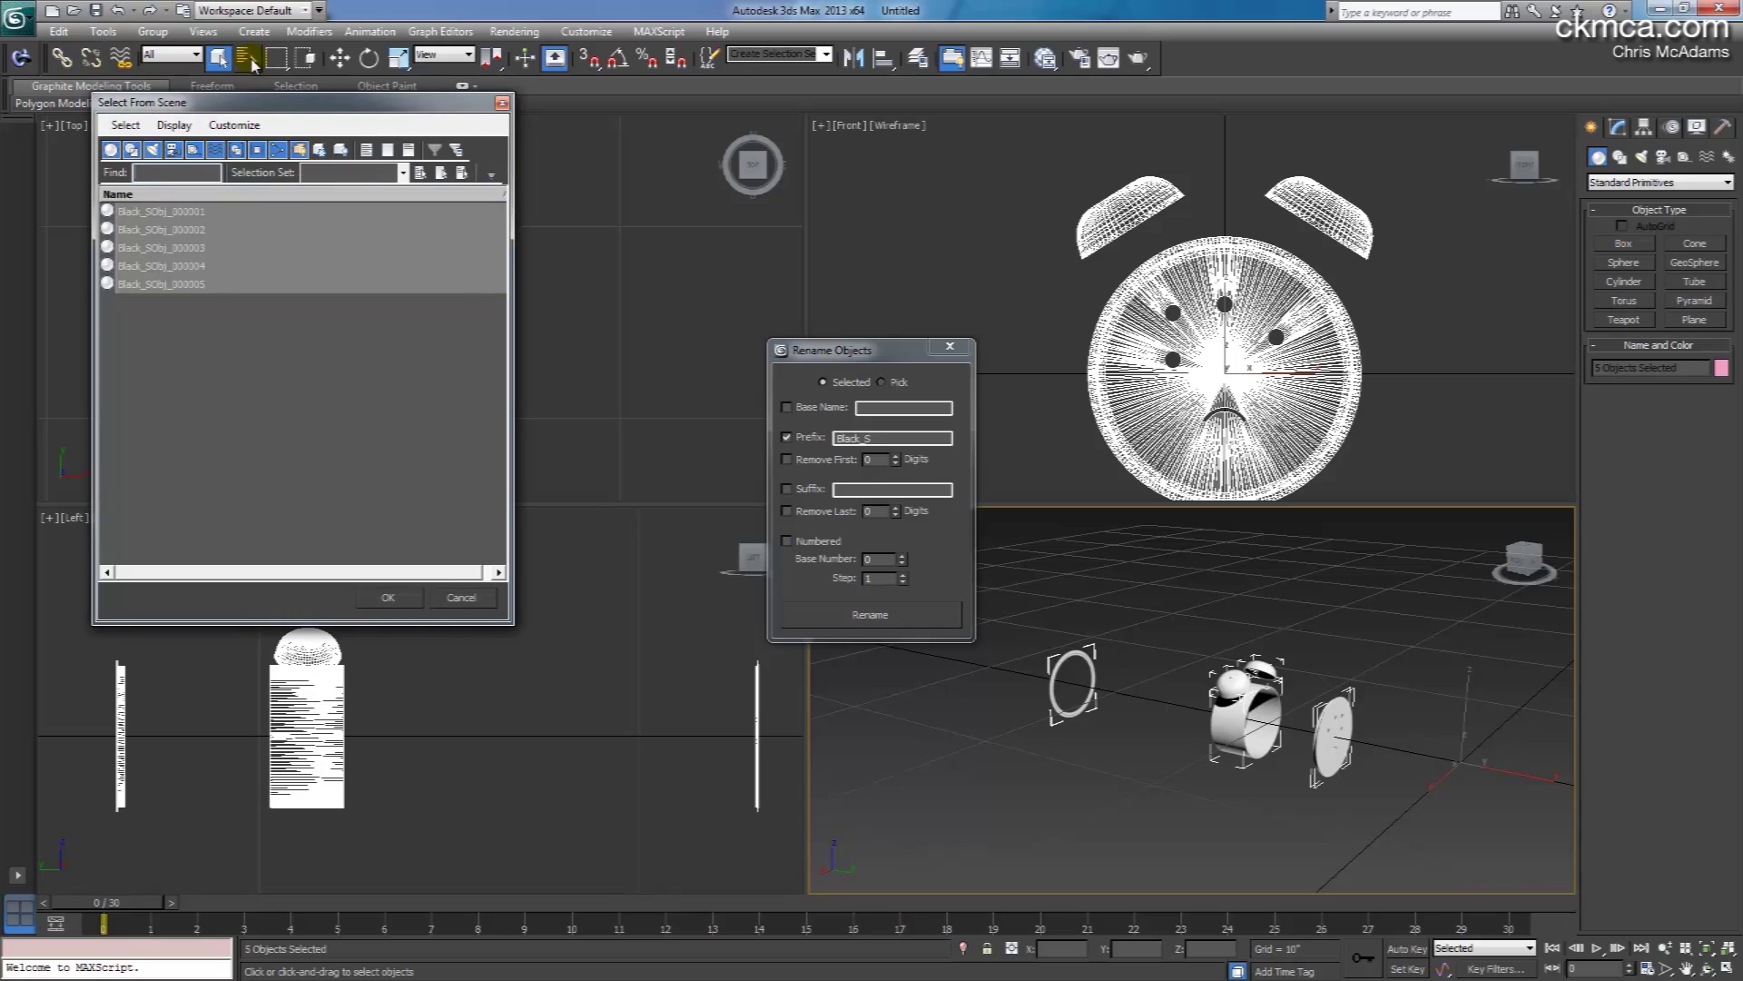
{"action": "left_click", "coordinate": [202, 361]}
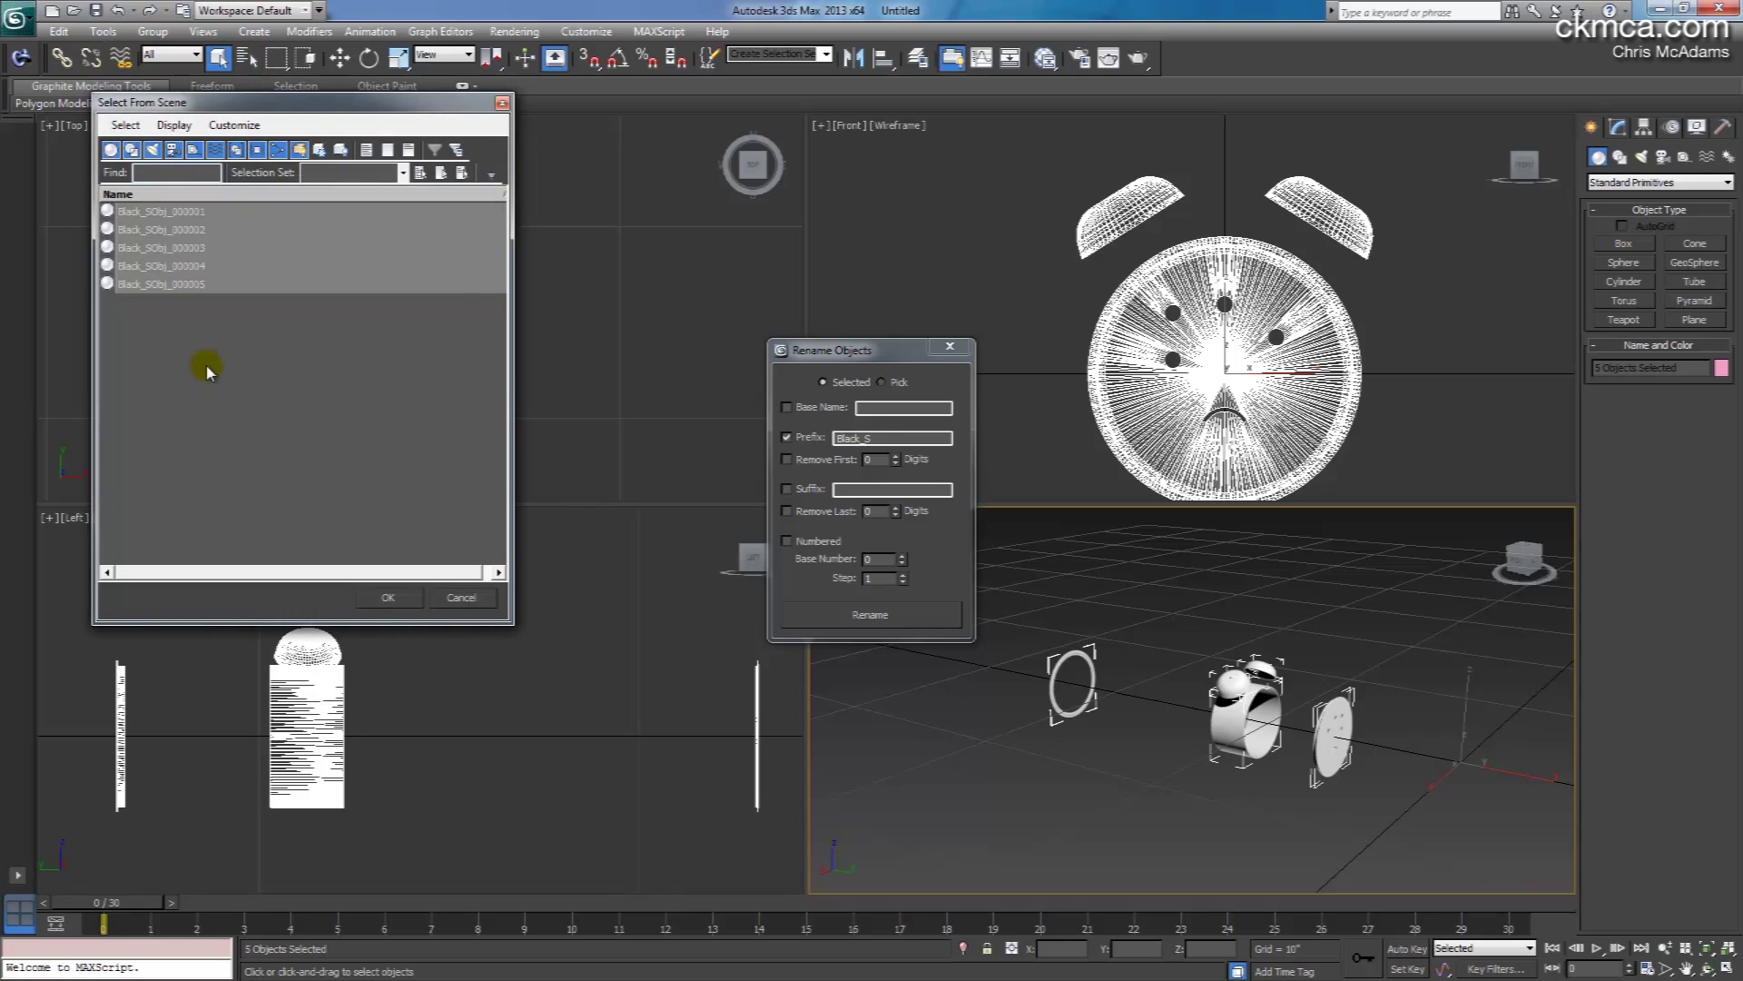
{"action": "left_click", "coordinate": [182, 246]}
{"action": "left_click", "coordinate": [180, 228]}
{"action": "left_click", "coordinate": [180, 214]}
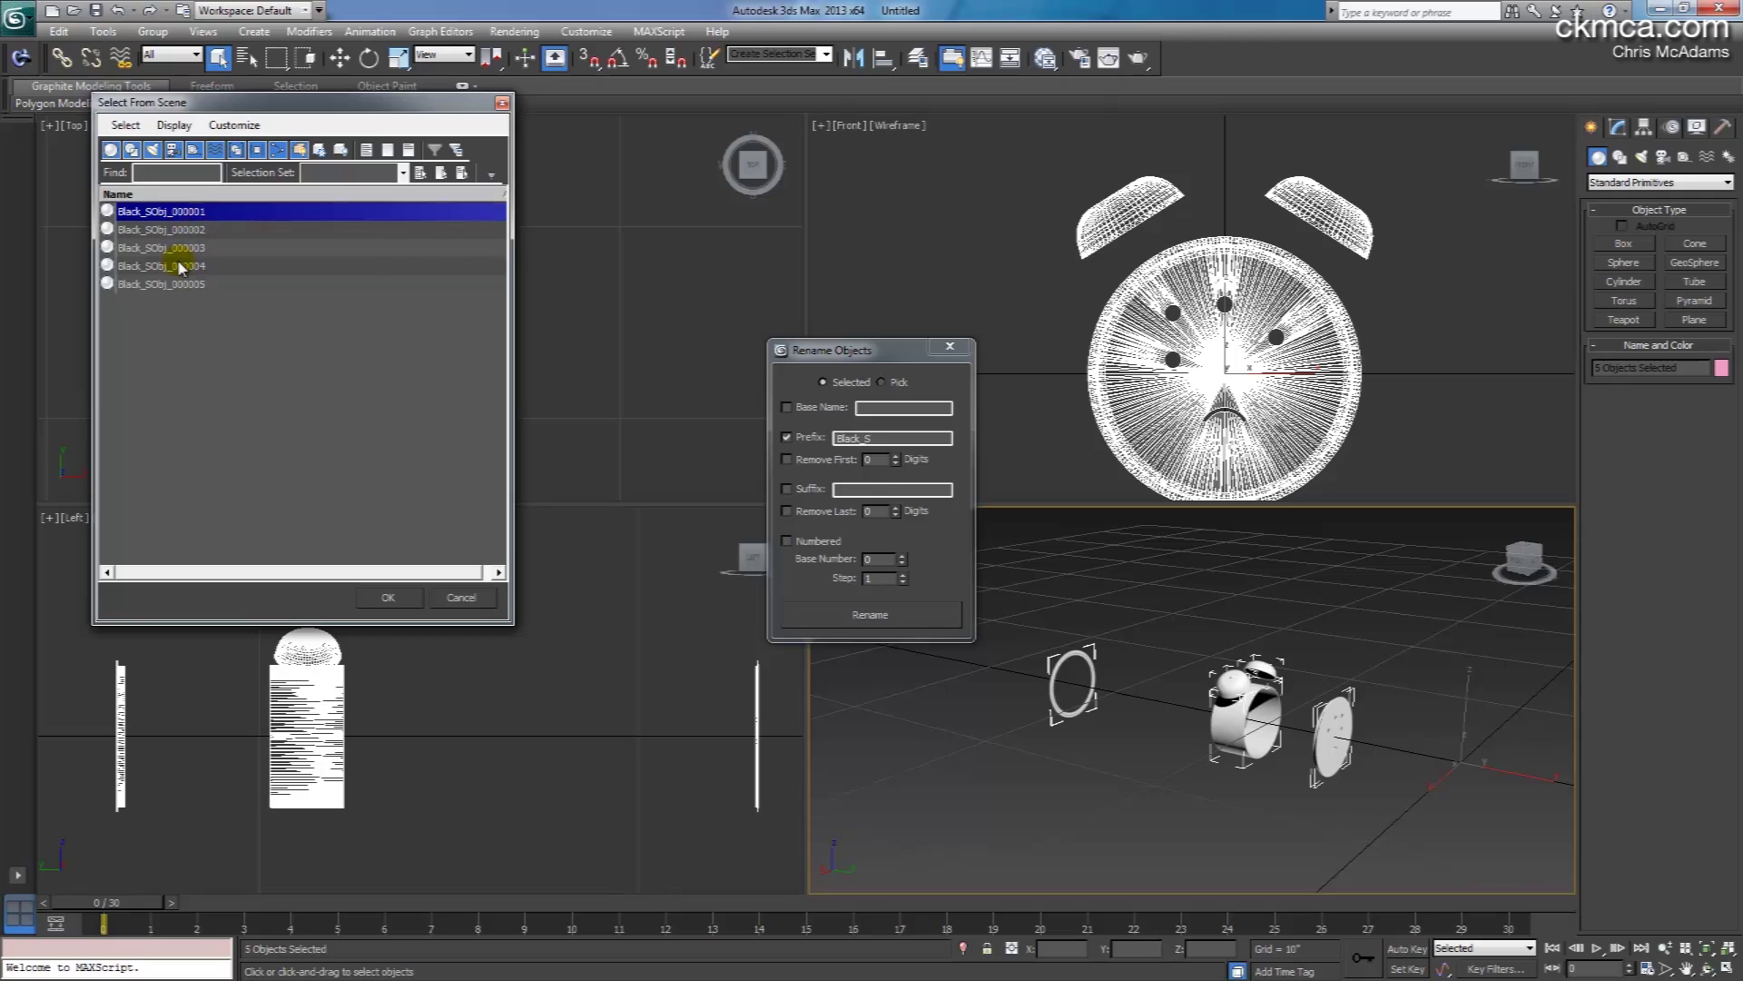
{"action": "left_click", "coordinate": [182, 283]}
{"action": "left_click", "coordinate": [183, 265]}
{"action": "left_click", "coordinate": [182, 229]}
{"action": "left_click", "coordinate": [182, 214]}
{"action": "left_click", "coordinate": [459, 596]}
{"action": "left_click", "coordinate": [947, 350]}
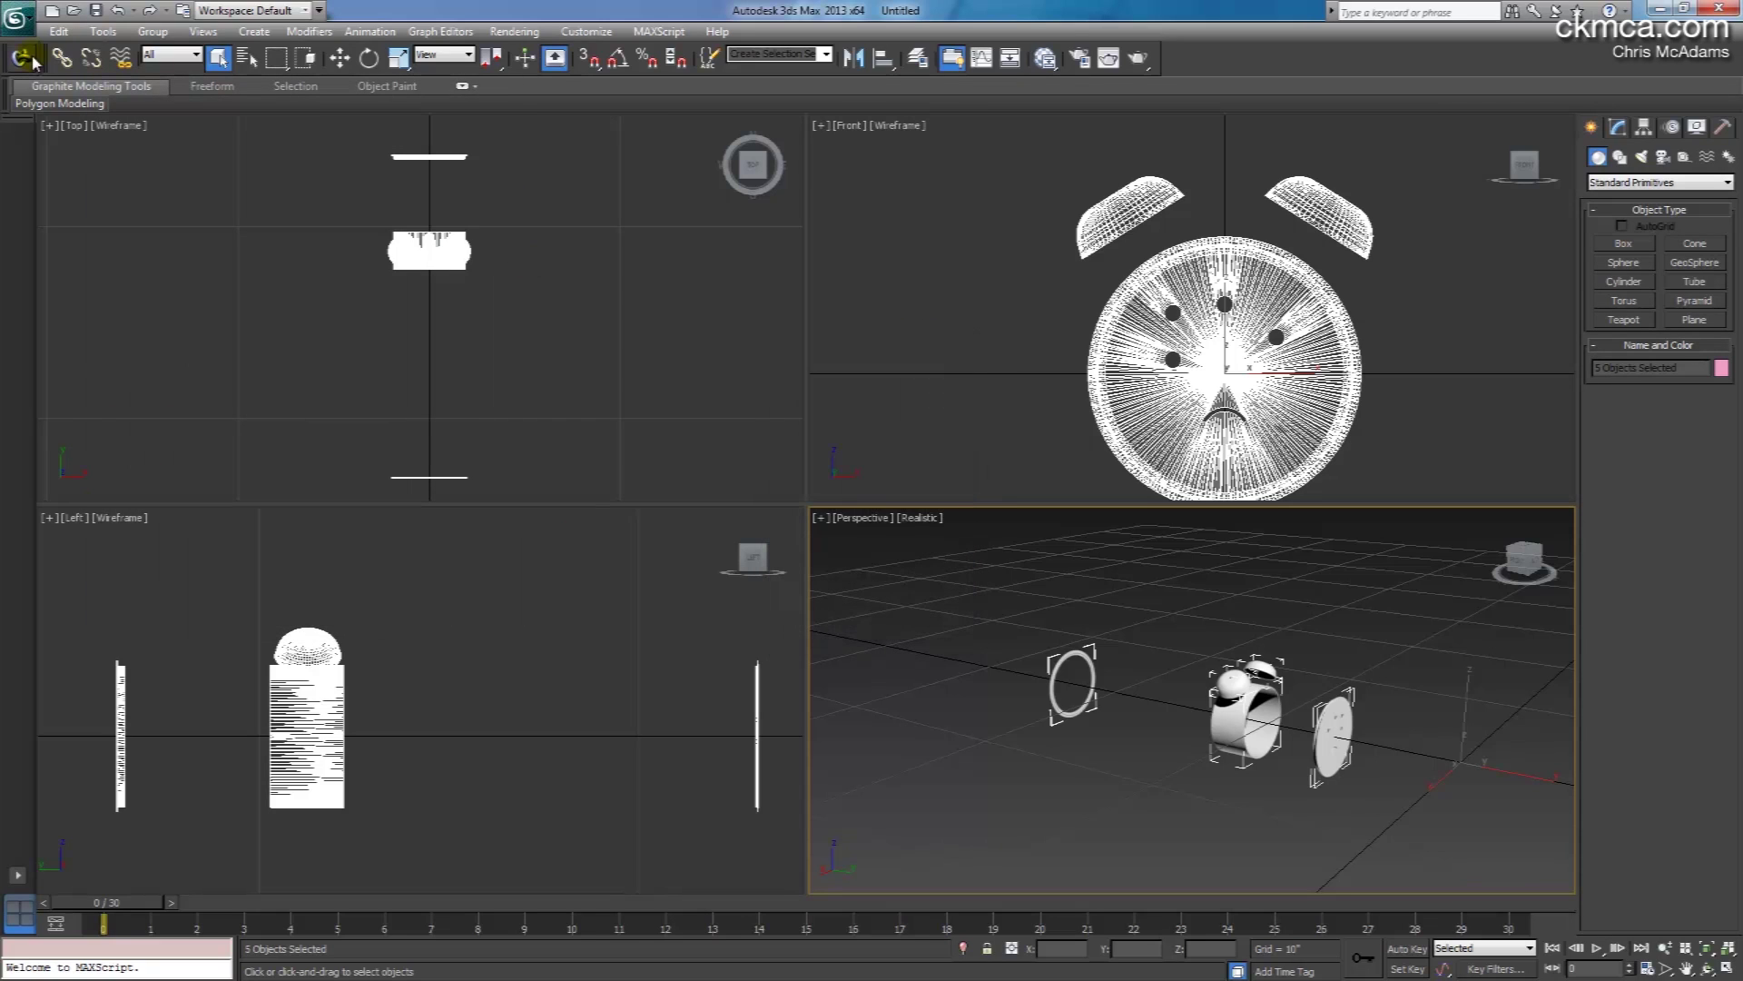
Import bronze.3ds, merging its objects with the current scene with units converted
{"action": "left_click", "coordinate": [16, 16]}
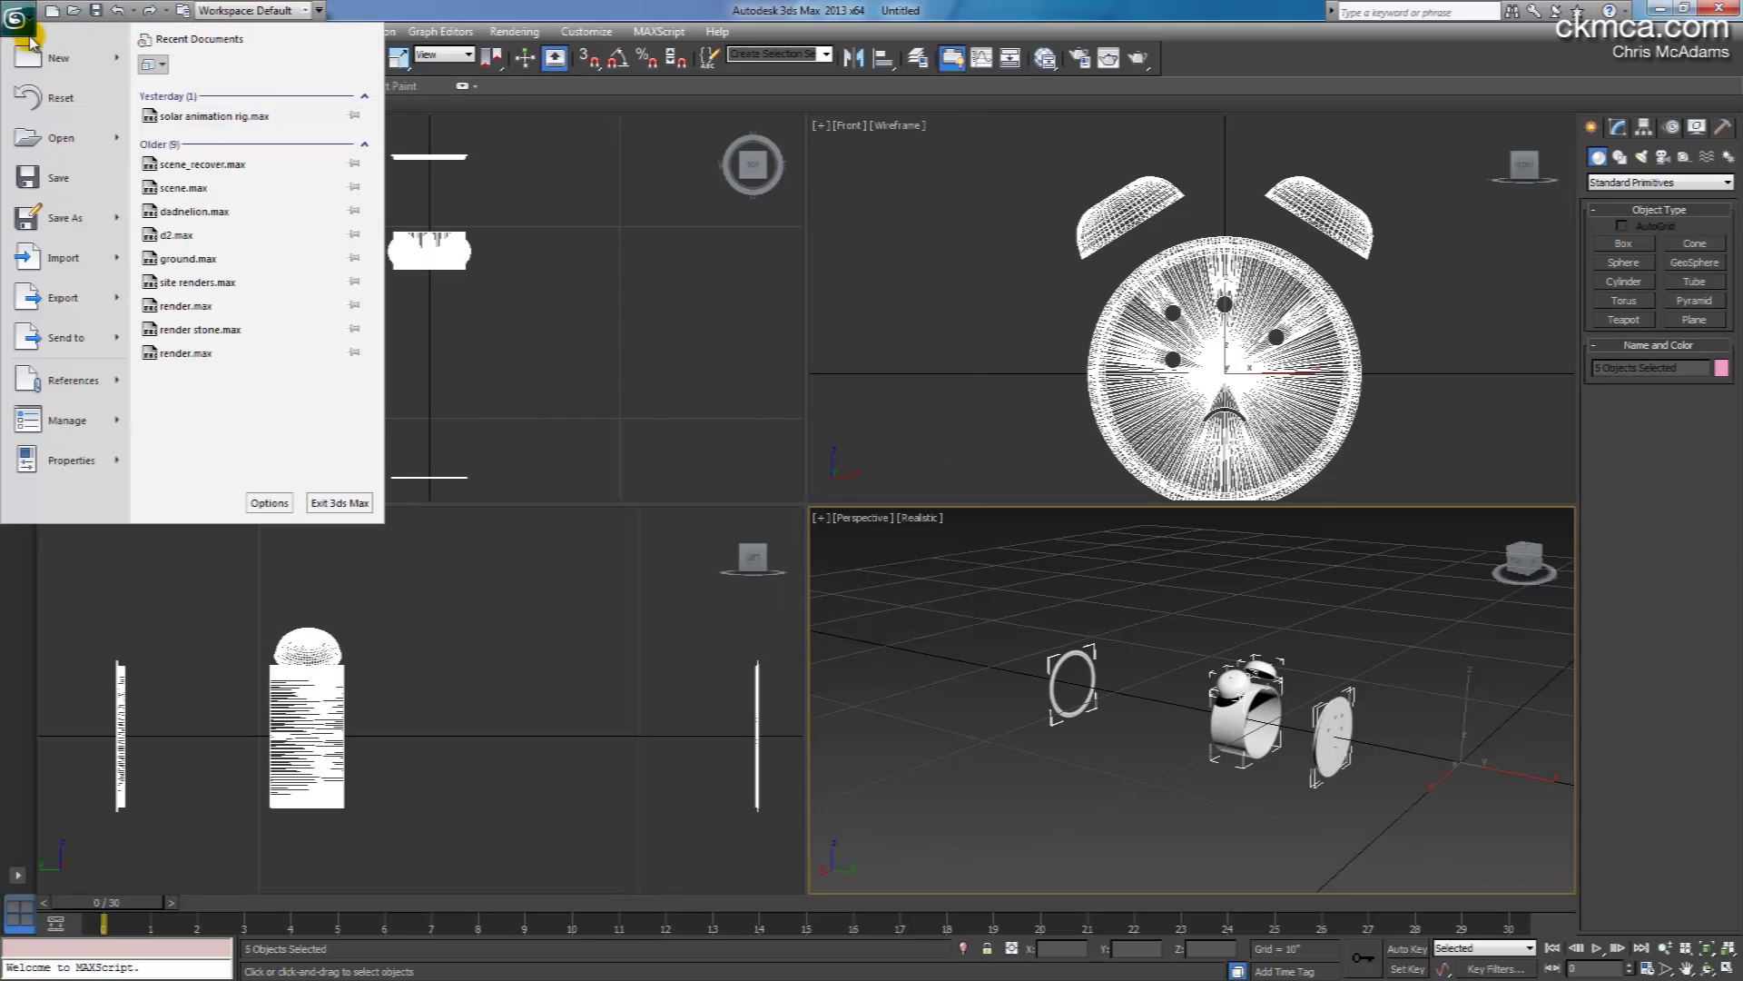
{"action": "left_click", "coordinate": [63, 260]}
{"action": "left_click", "coordinate": [95, 137]}
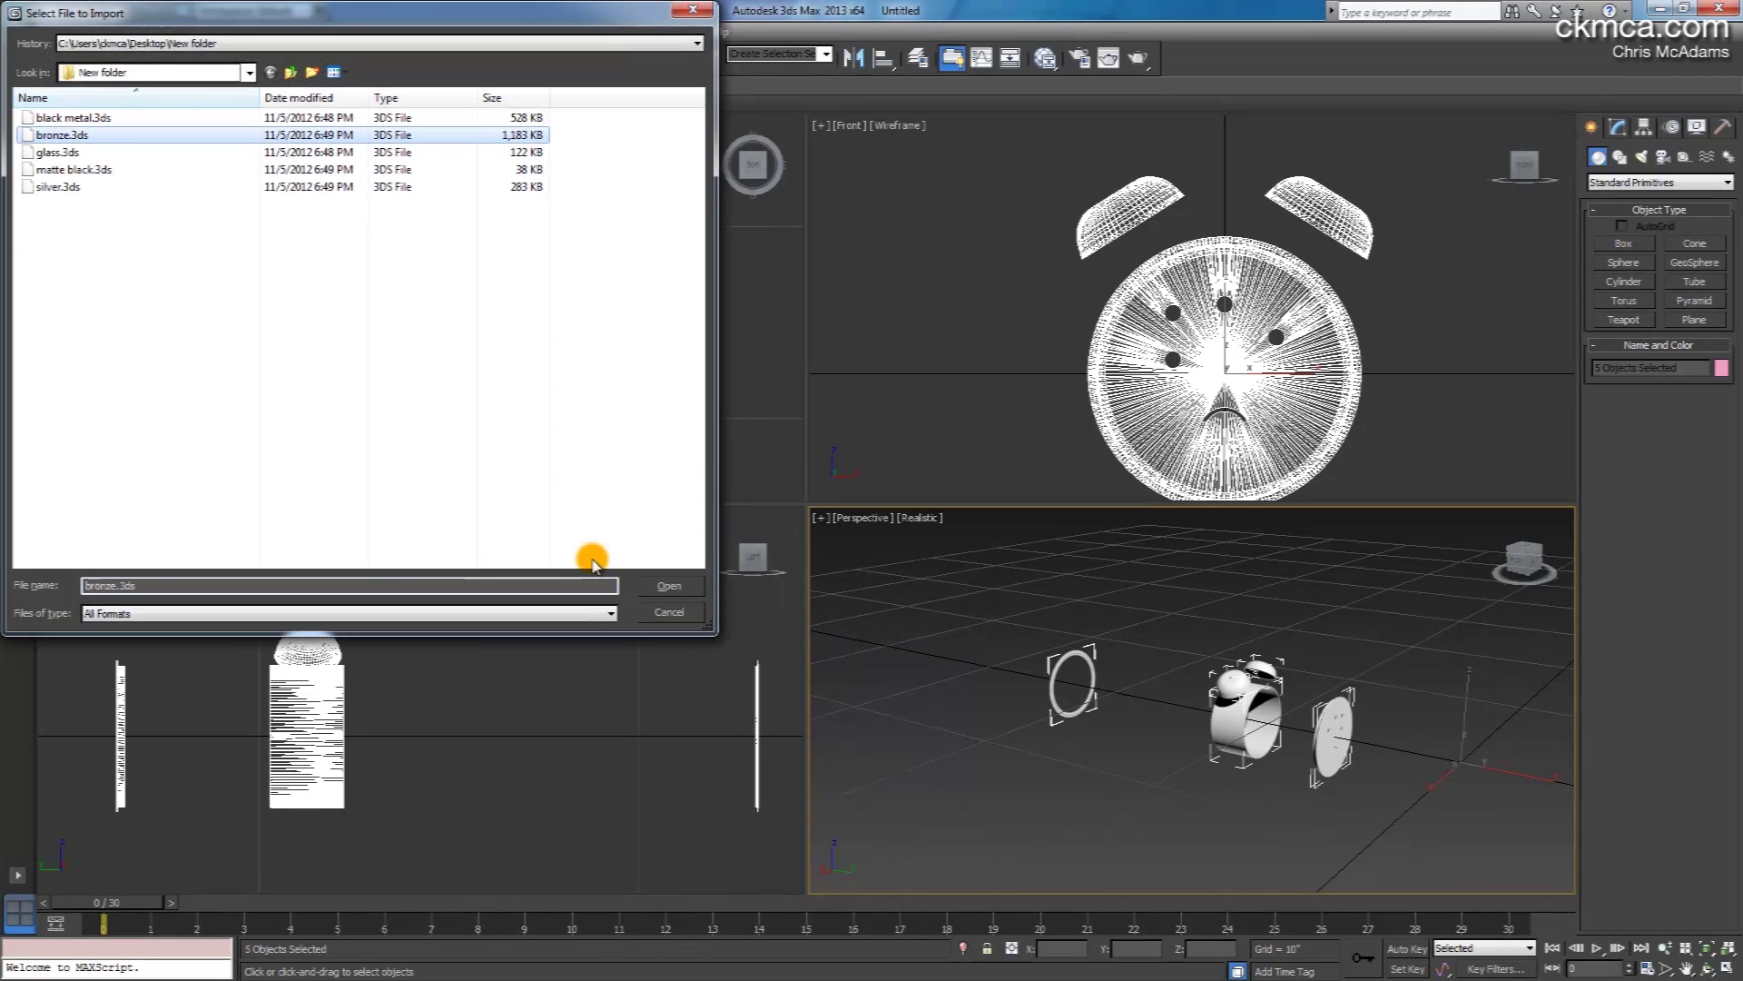
{"action": "left_click", "coordinate": [667, 586]}
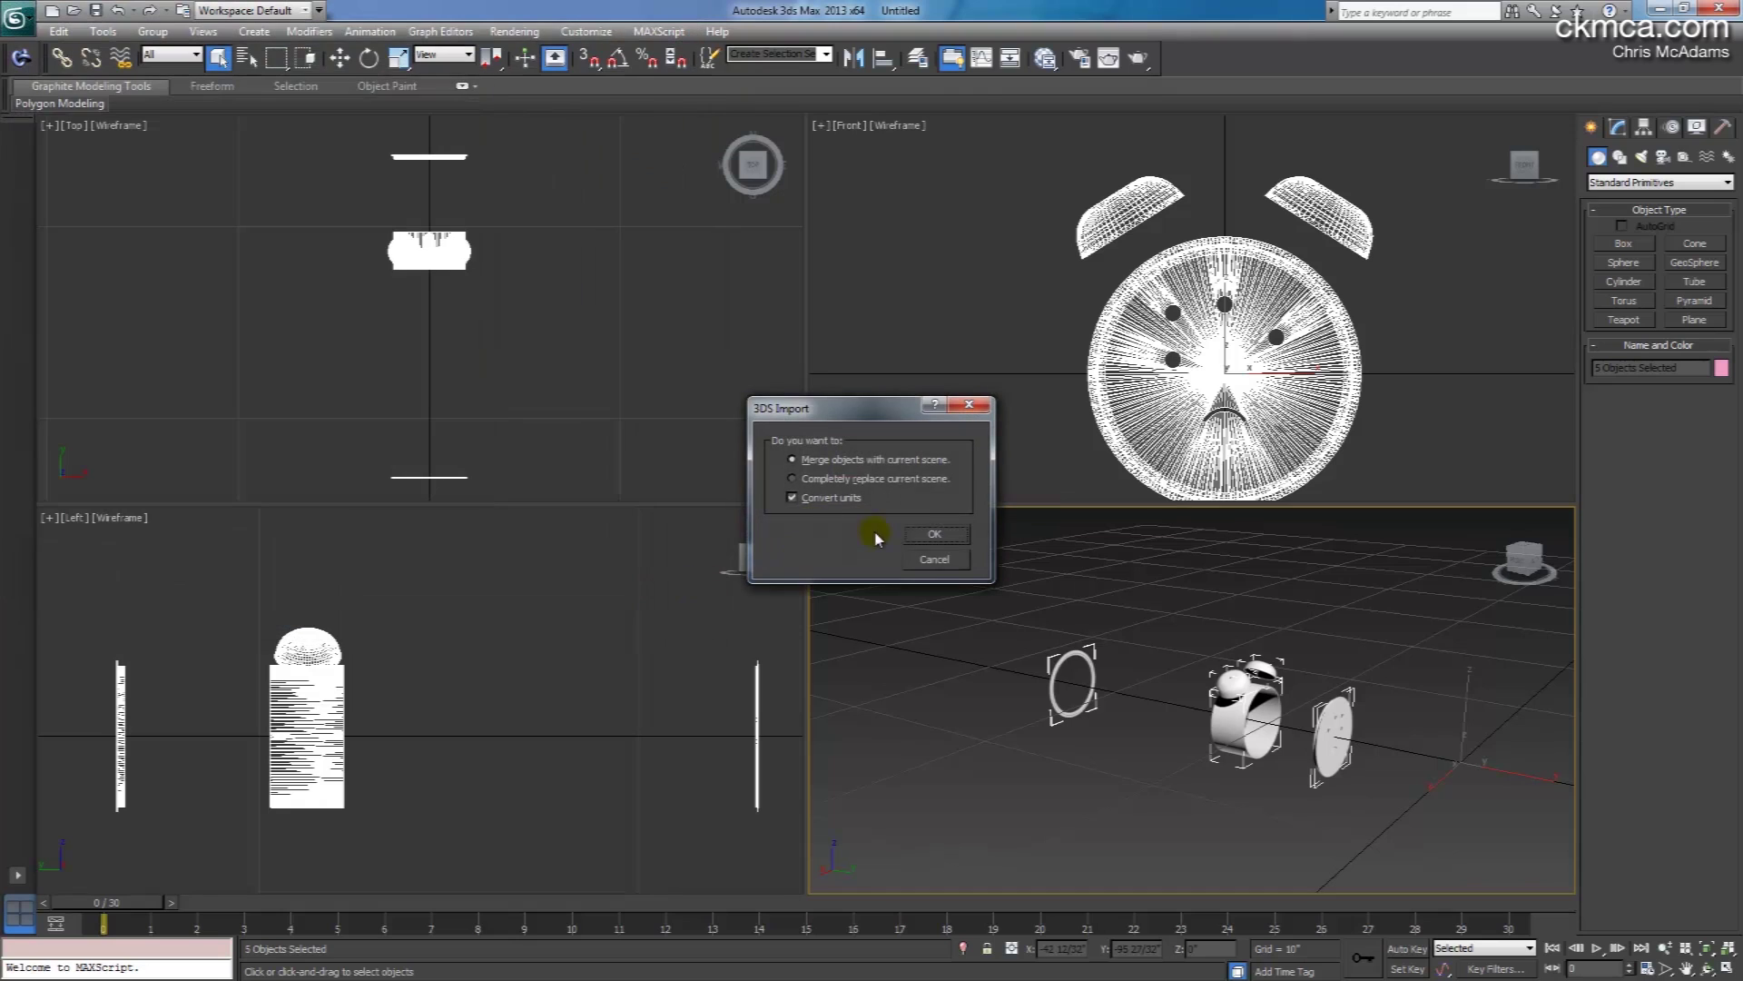
{"action": "left_click", "coordinate": [934, 533]}
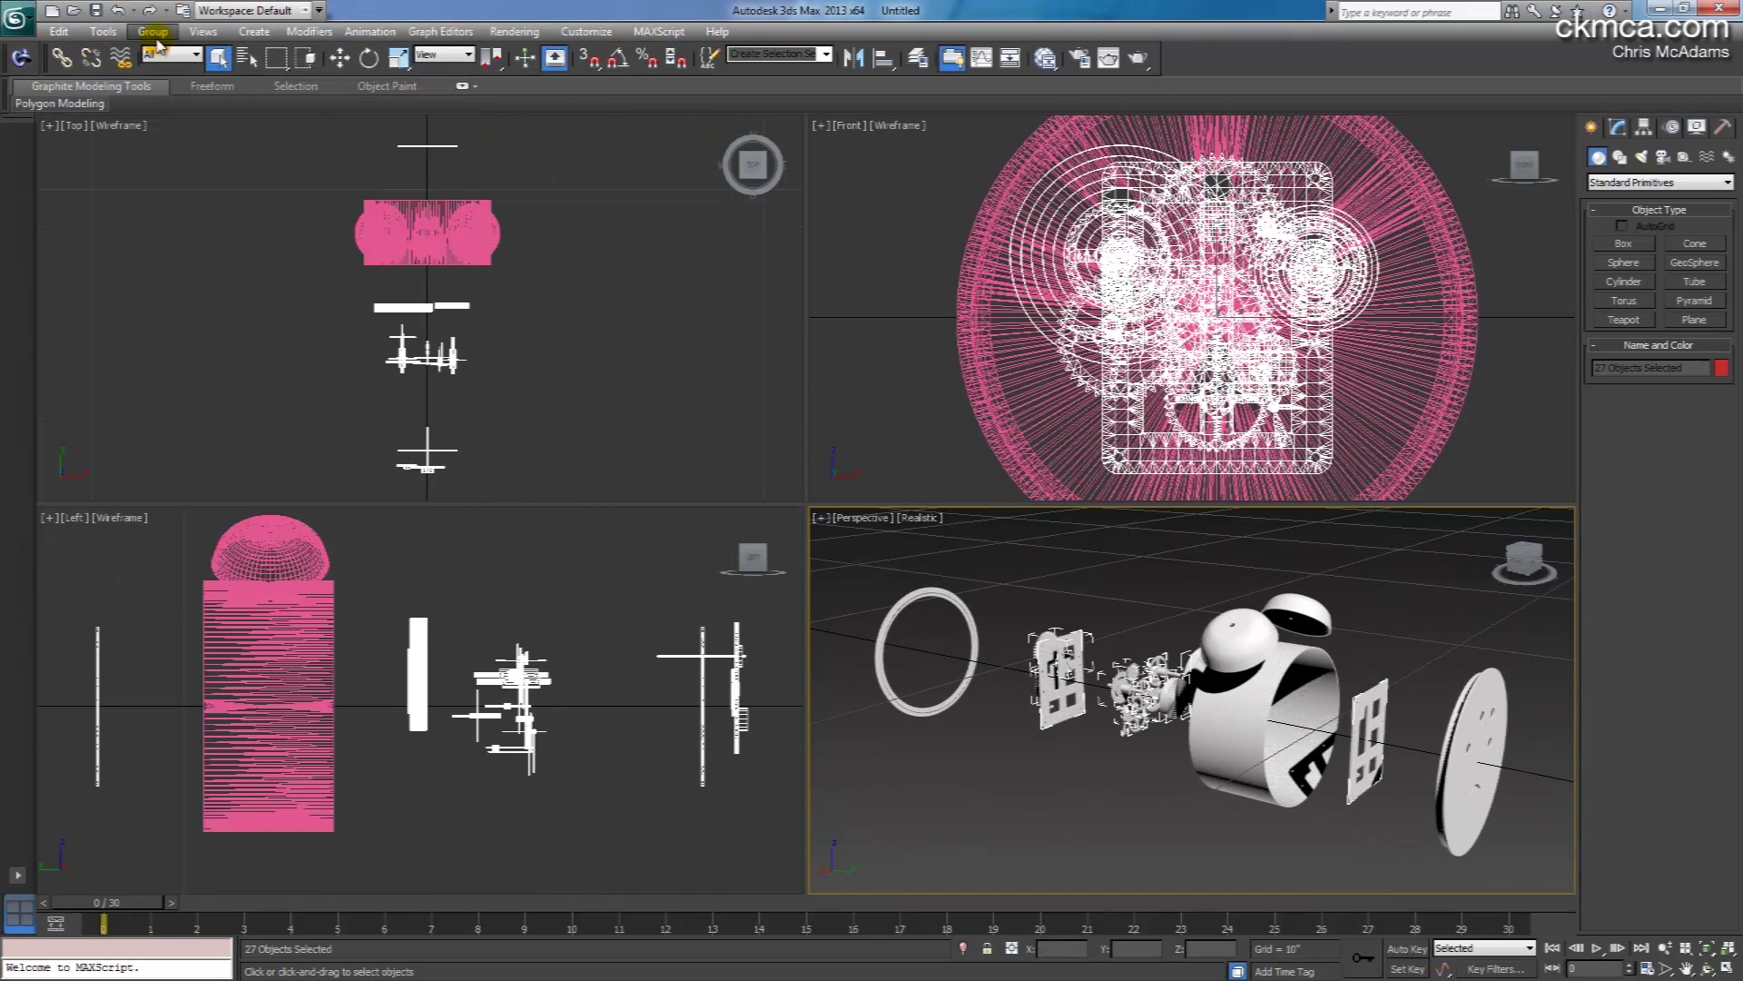
Rename the selected bronze parts with the prefix bronze
{"action": "left_click", "coordinate": [102, 31]}
{"action": "left_click", "coordinate": [162, 397]}
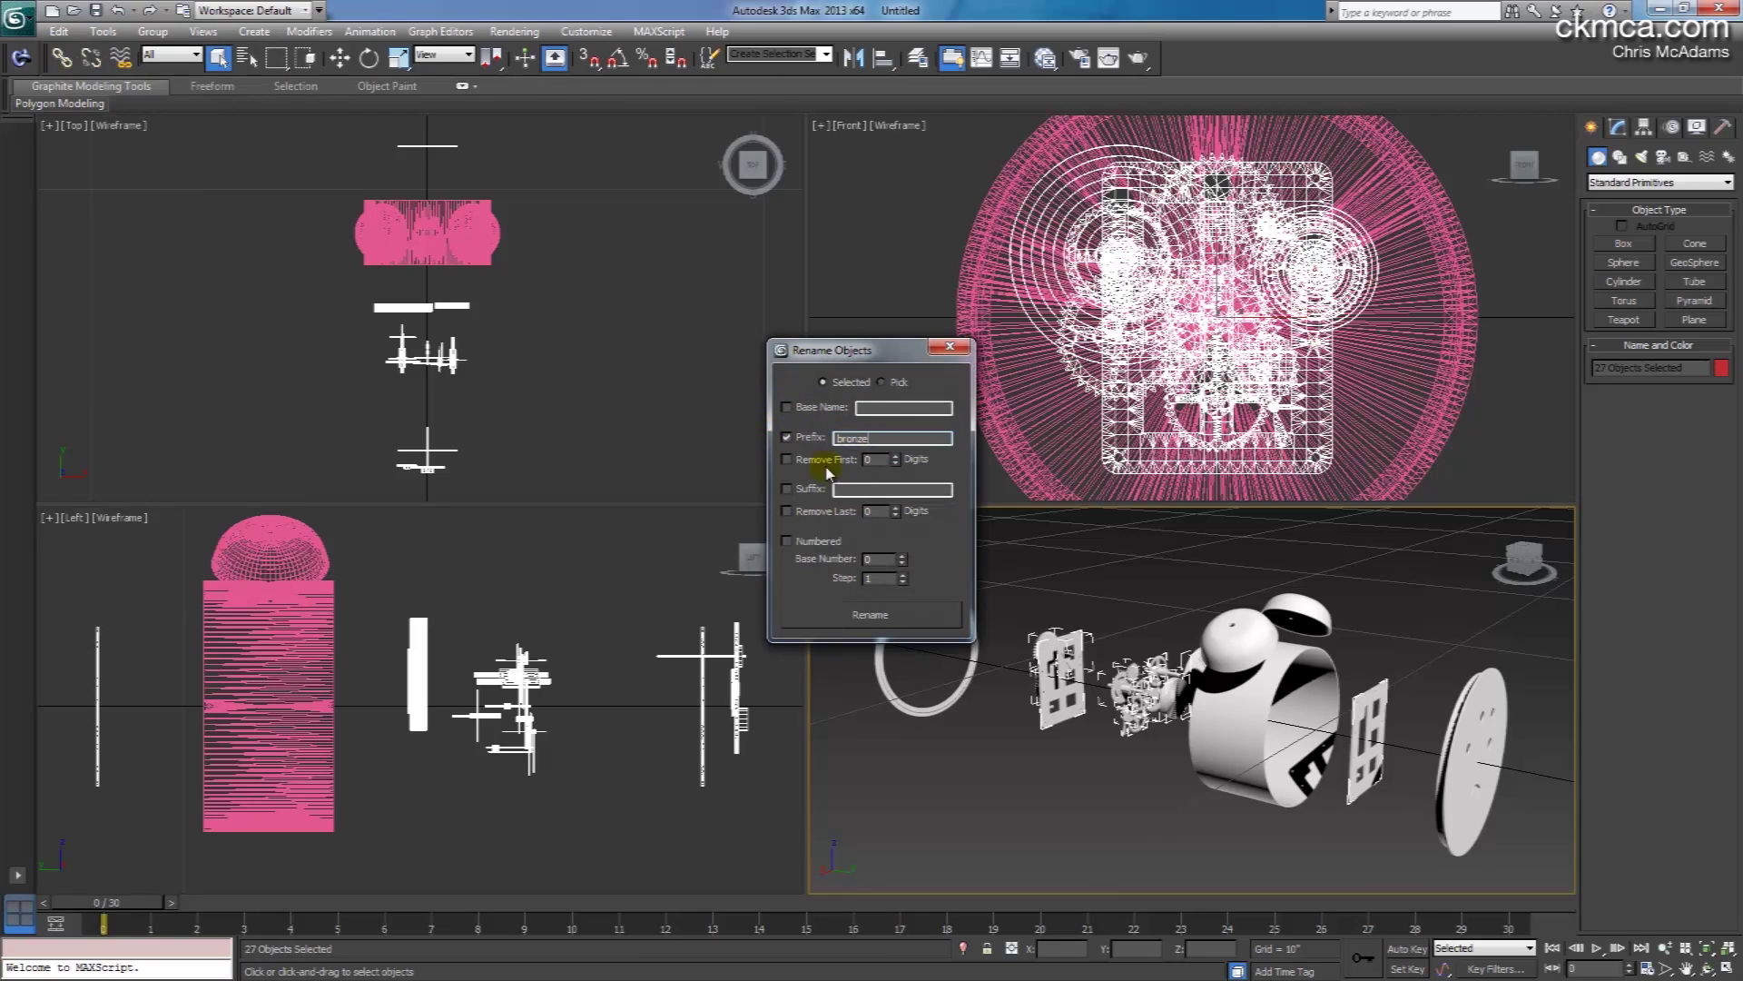
{"action": "left_click", "coordinate": [815, 611]}
Import glass.3ds, merging it with the current scene with units converted, and rename the glass disc with the prefix glass
{"action": "left_click", "coordinate": [20, 18]}
{"action": "left_click", "coordinate": [66, 254]}
{"action": "left_click", "coordinate": [90, 151]}
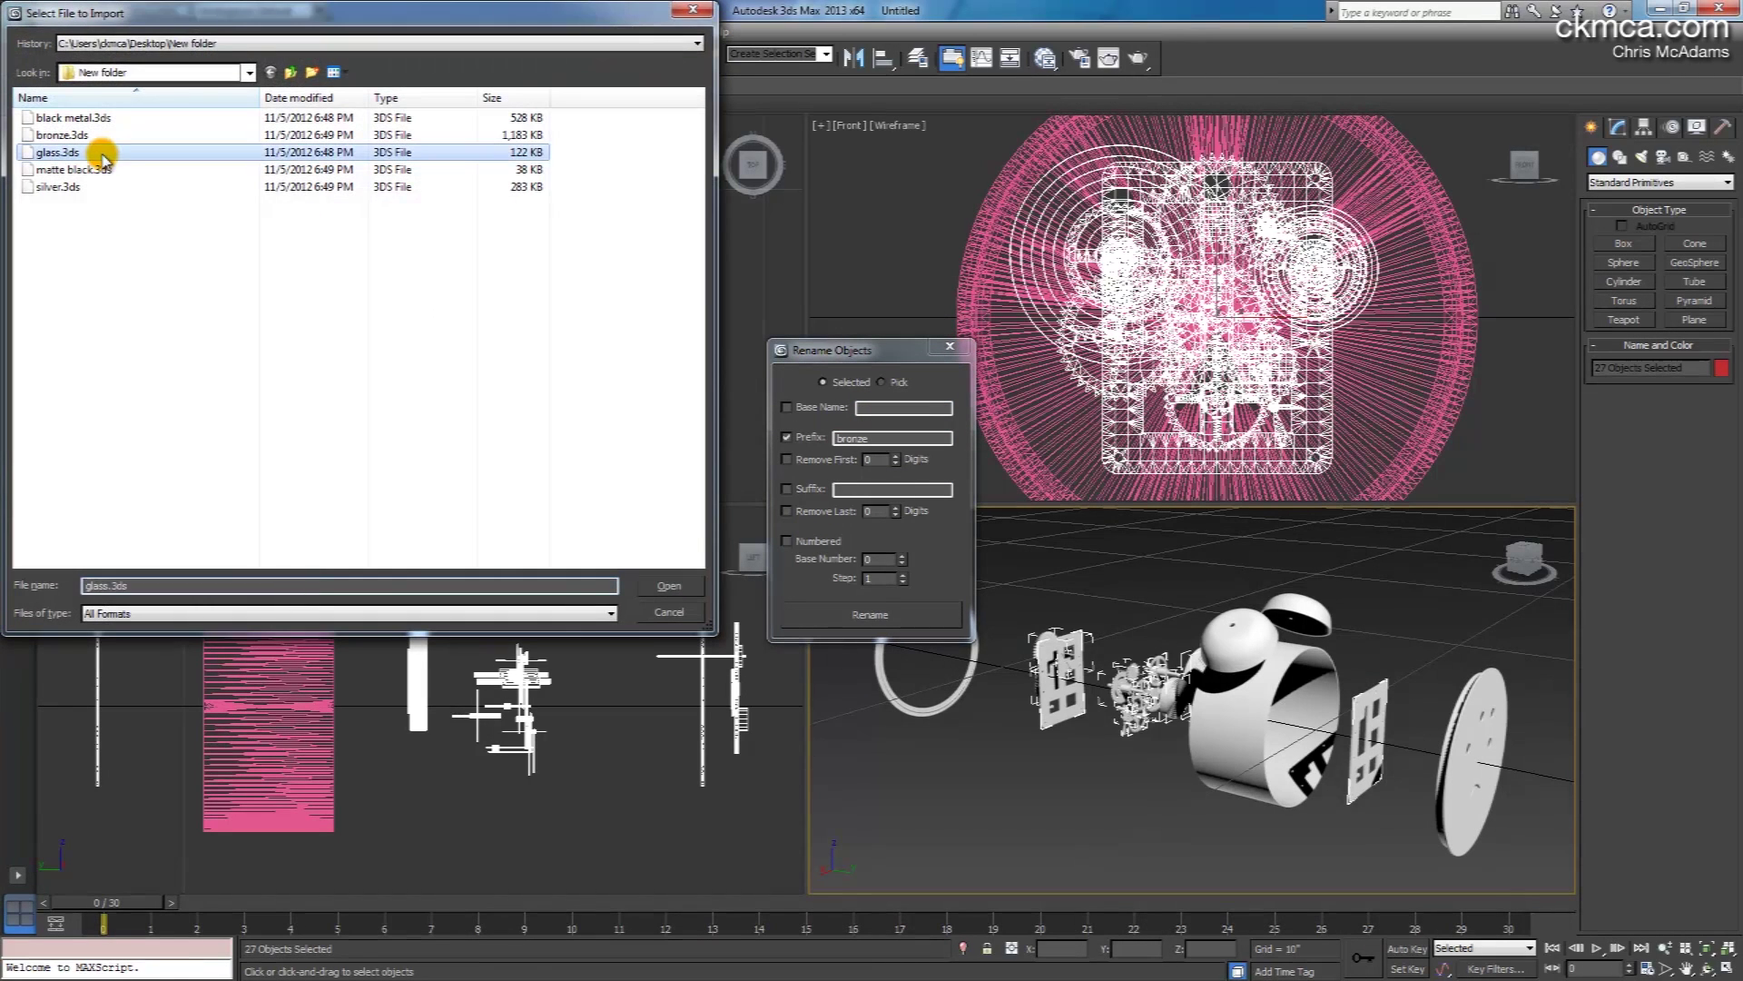
{"action": "left_click", "coordinate": [672, 586]}
{"action": "left_click", "coordinate": [906, 534]}
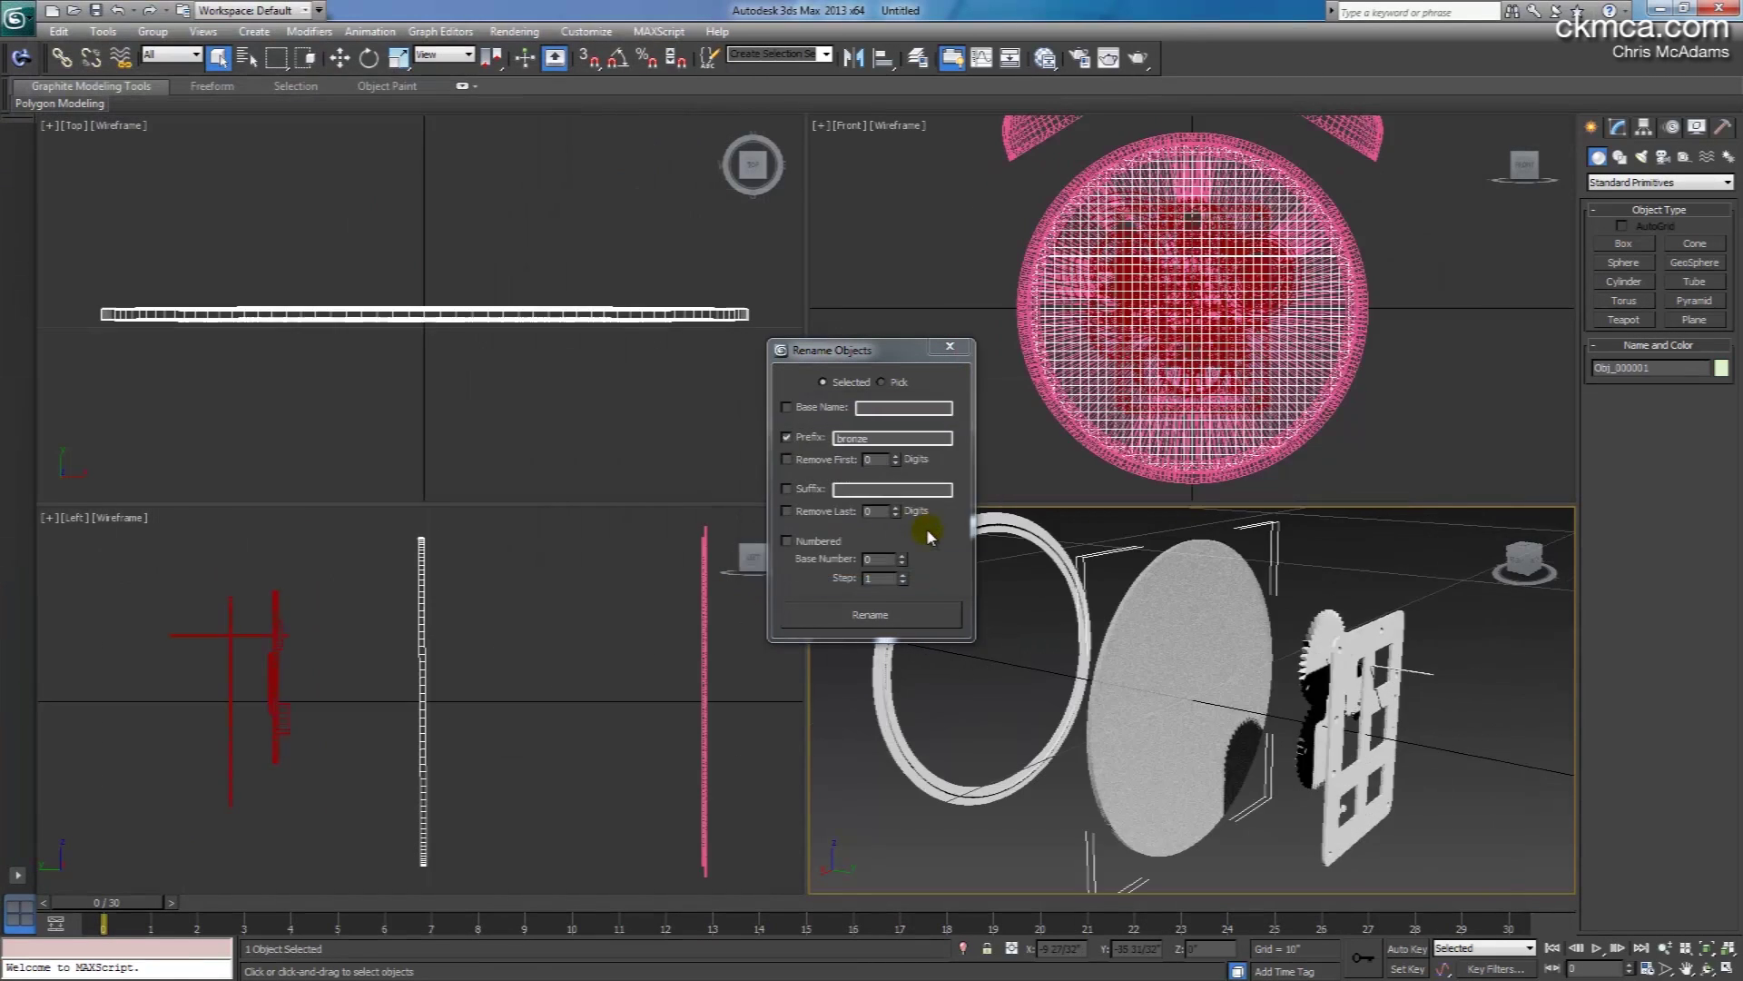
{"action": "left_click", "coordinate": [767, 427]}
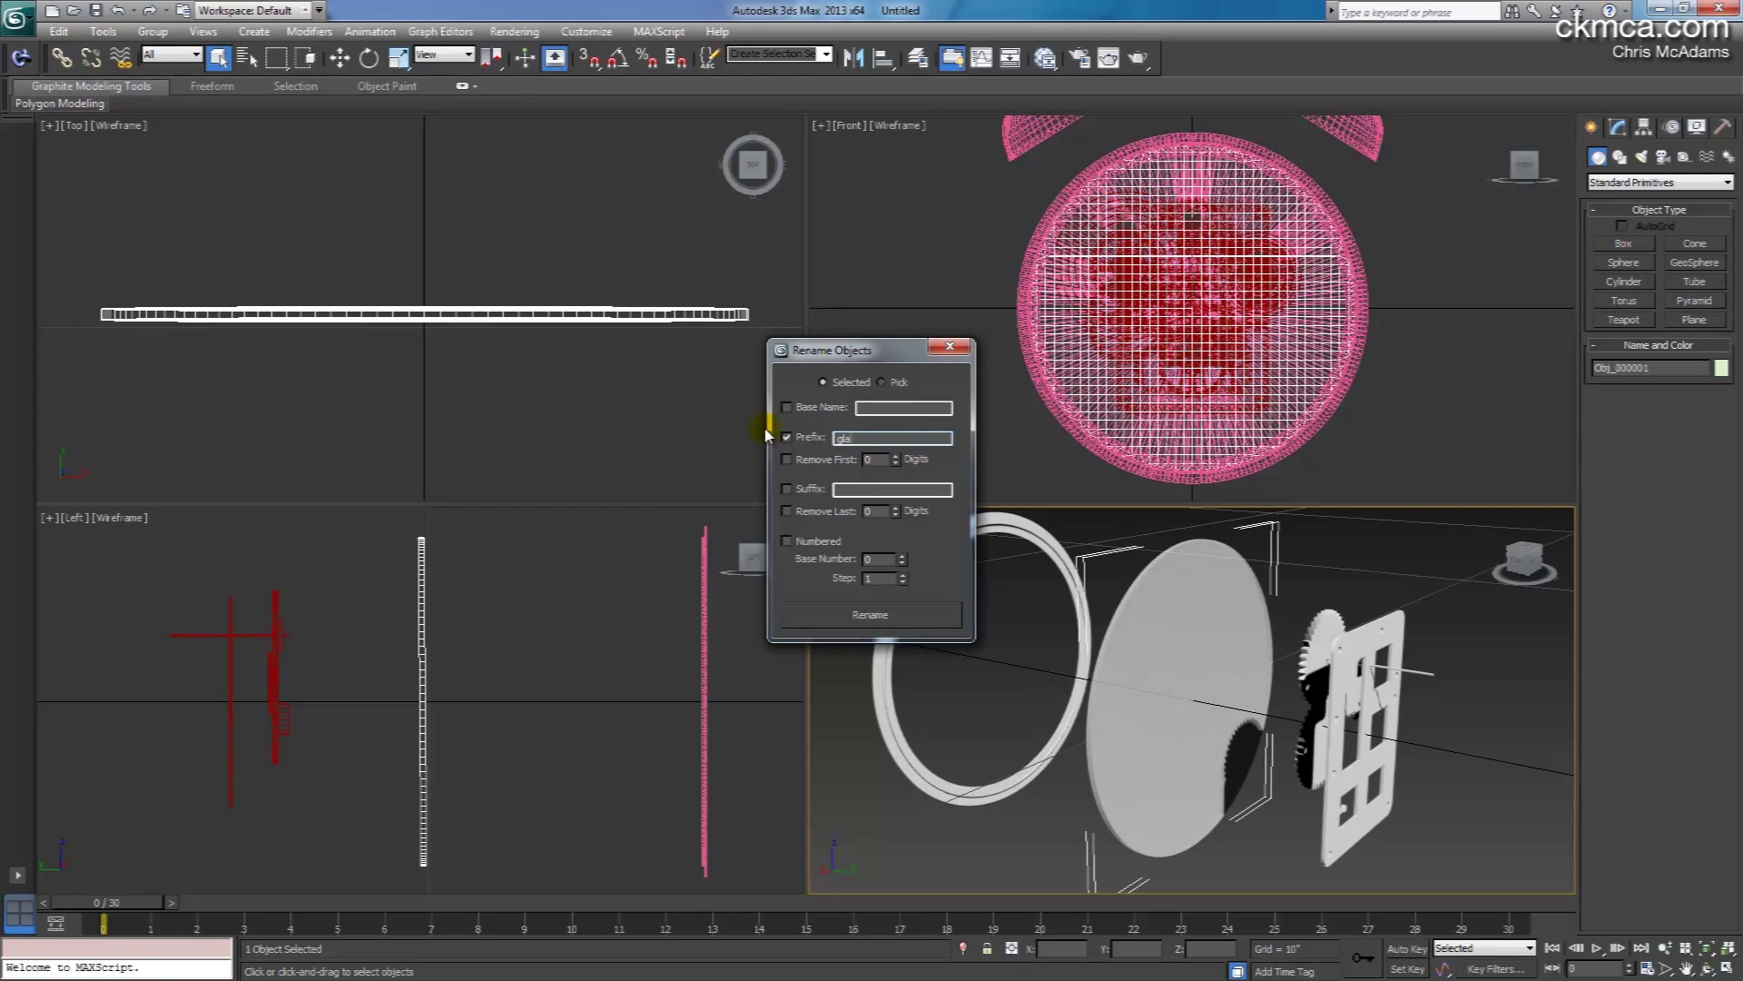
{"action": "left_click", "coordinate": [834, 620]}
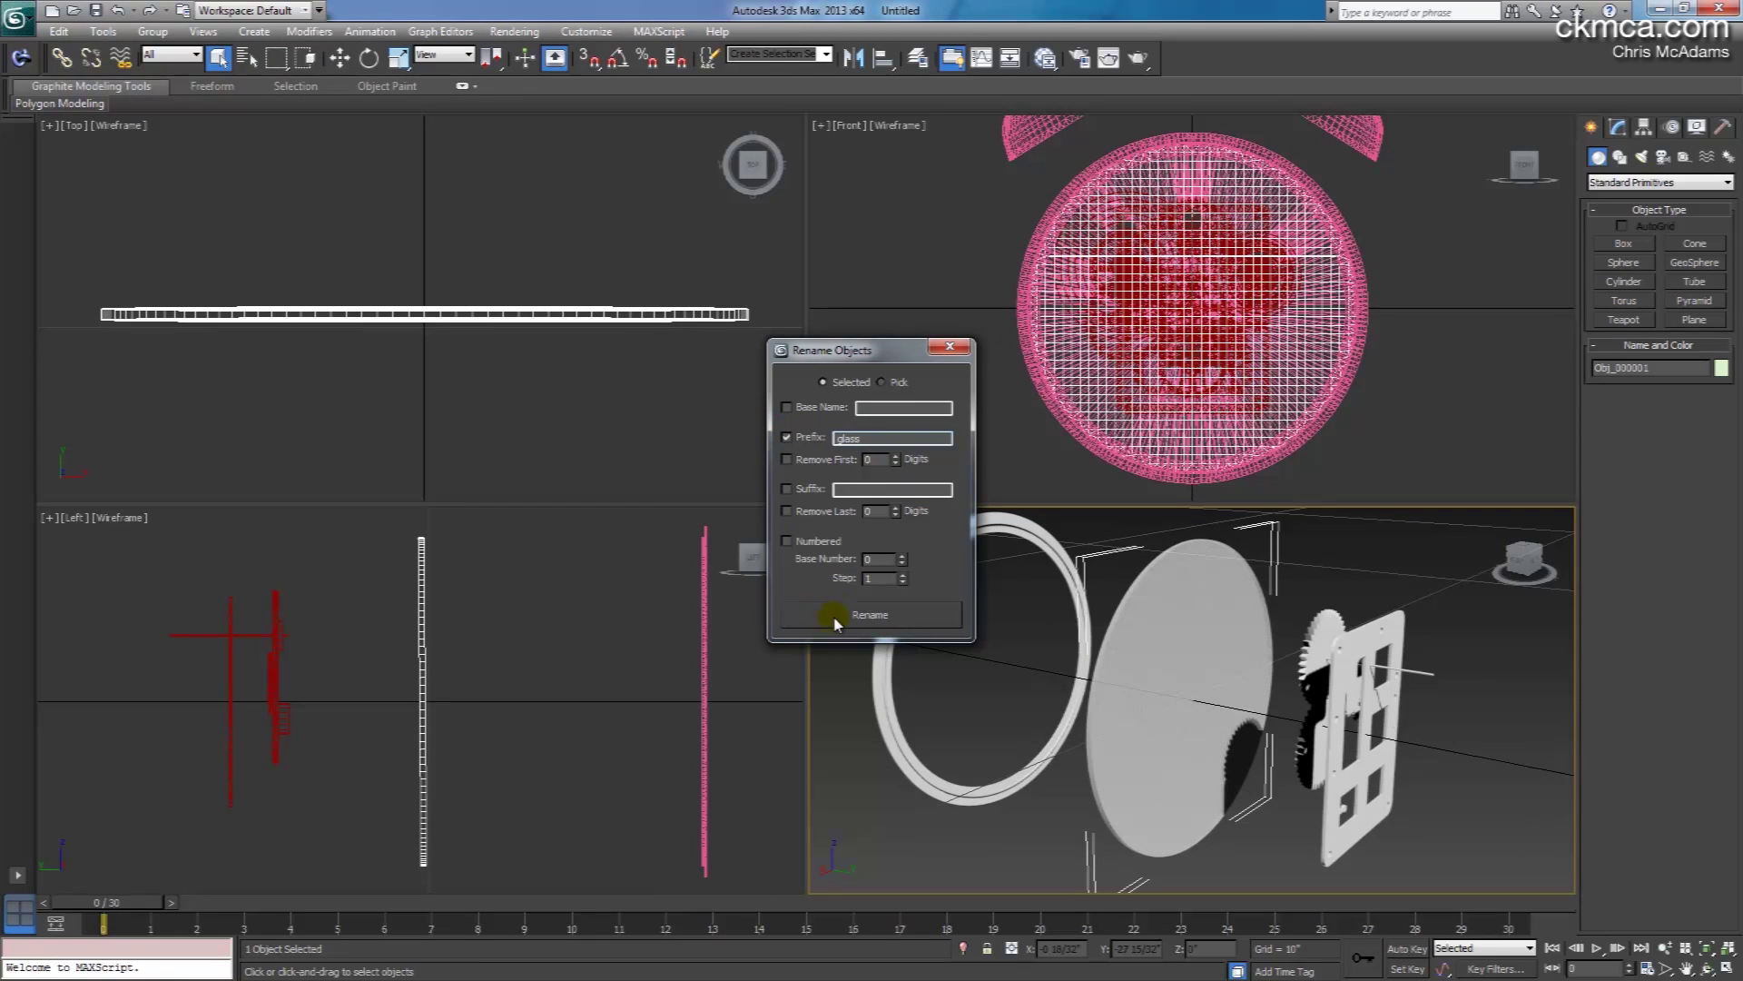
Import matte black.3ds, merging its objects with the current scene with units converted
{"action": "left_click", "coordinate": [16, 17]}
{"action": "left_click", "coordinate": [36, 254]}
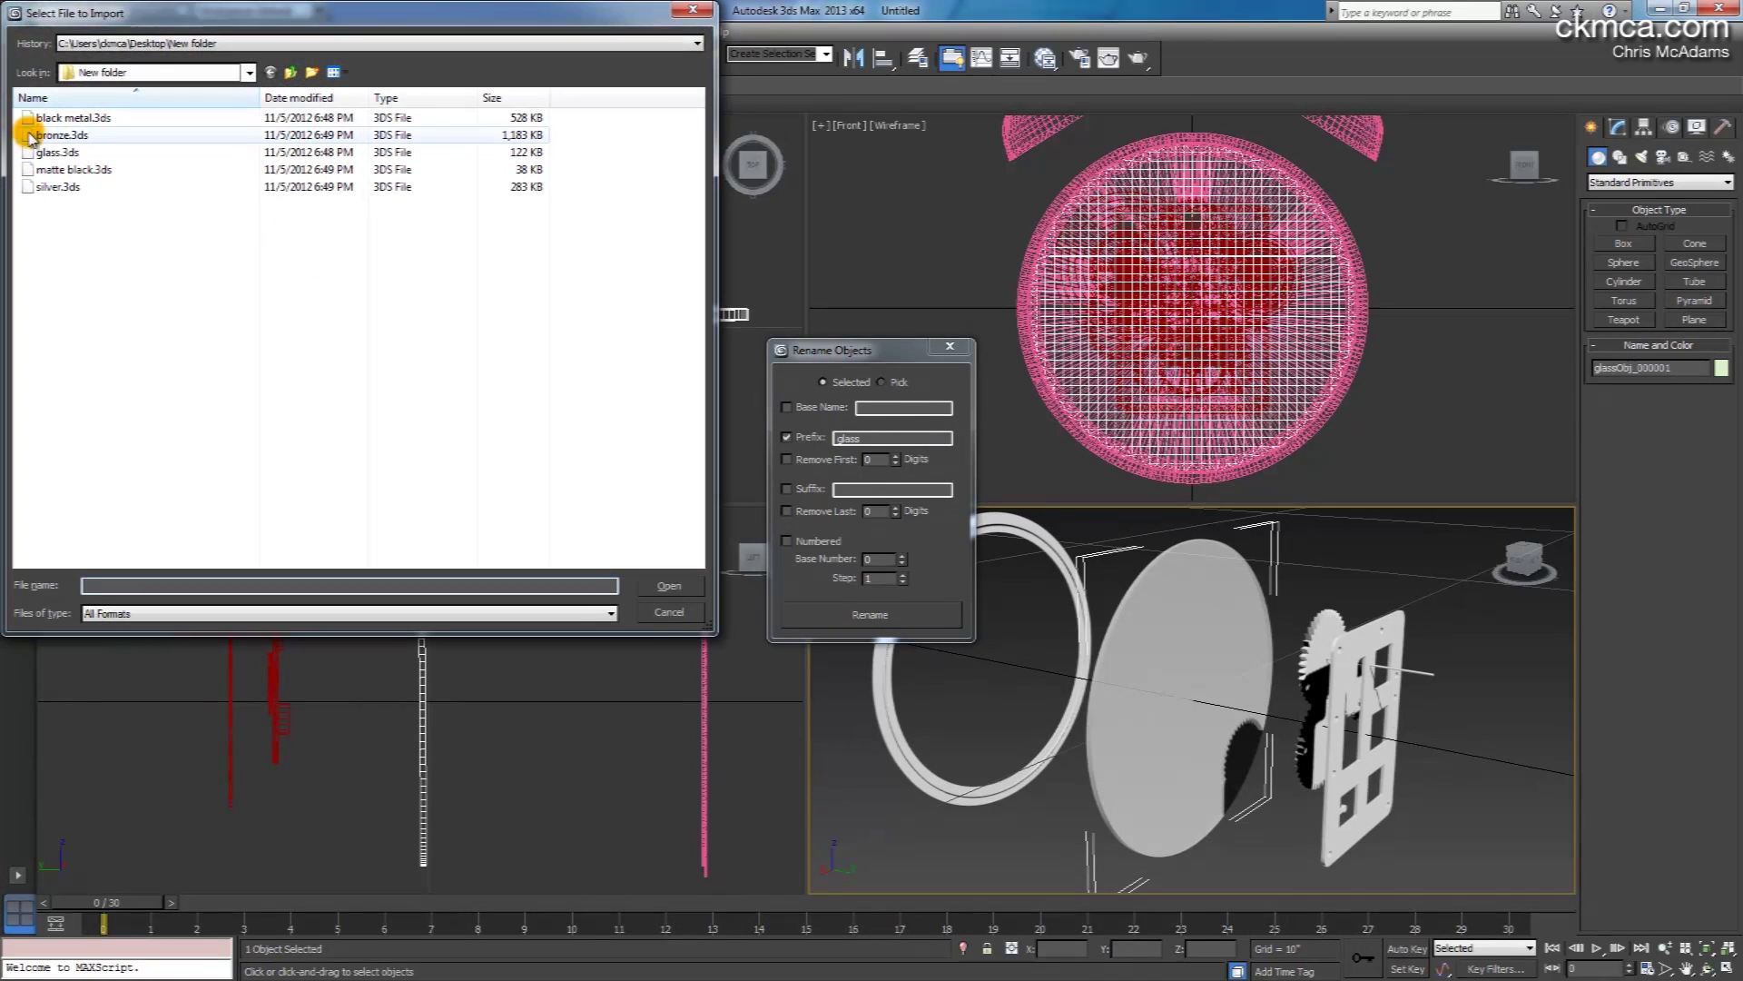
{"action": "left_click", "coordinate": [73, 169]}
{"action": "left_click", "coordinate": [690, 590]}
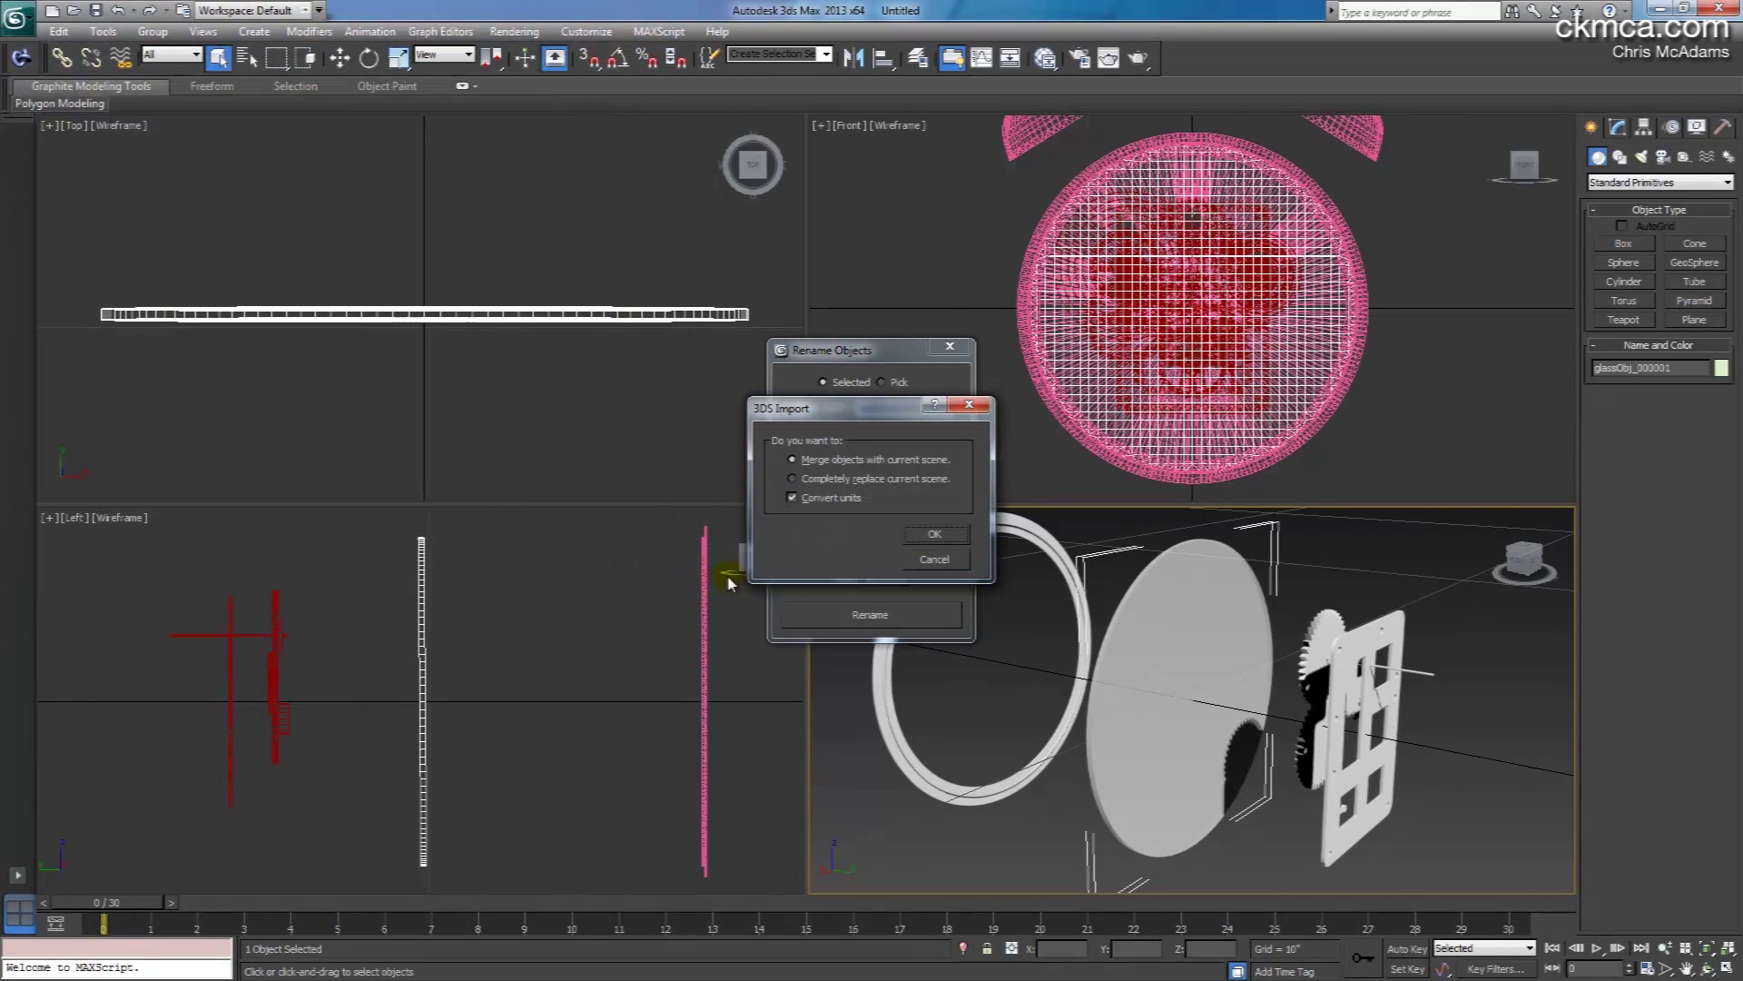
{"action": "left_click", "coordinate": [960, 541]}
Rename the selected matte black clock hands with the prefix black_m
{"action": "double_click", "coordinate": [846, 438]}
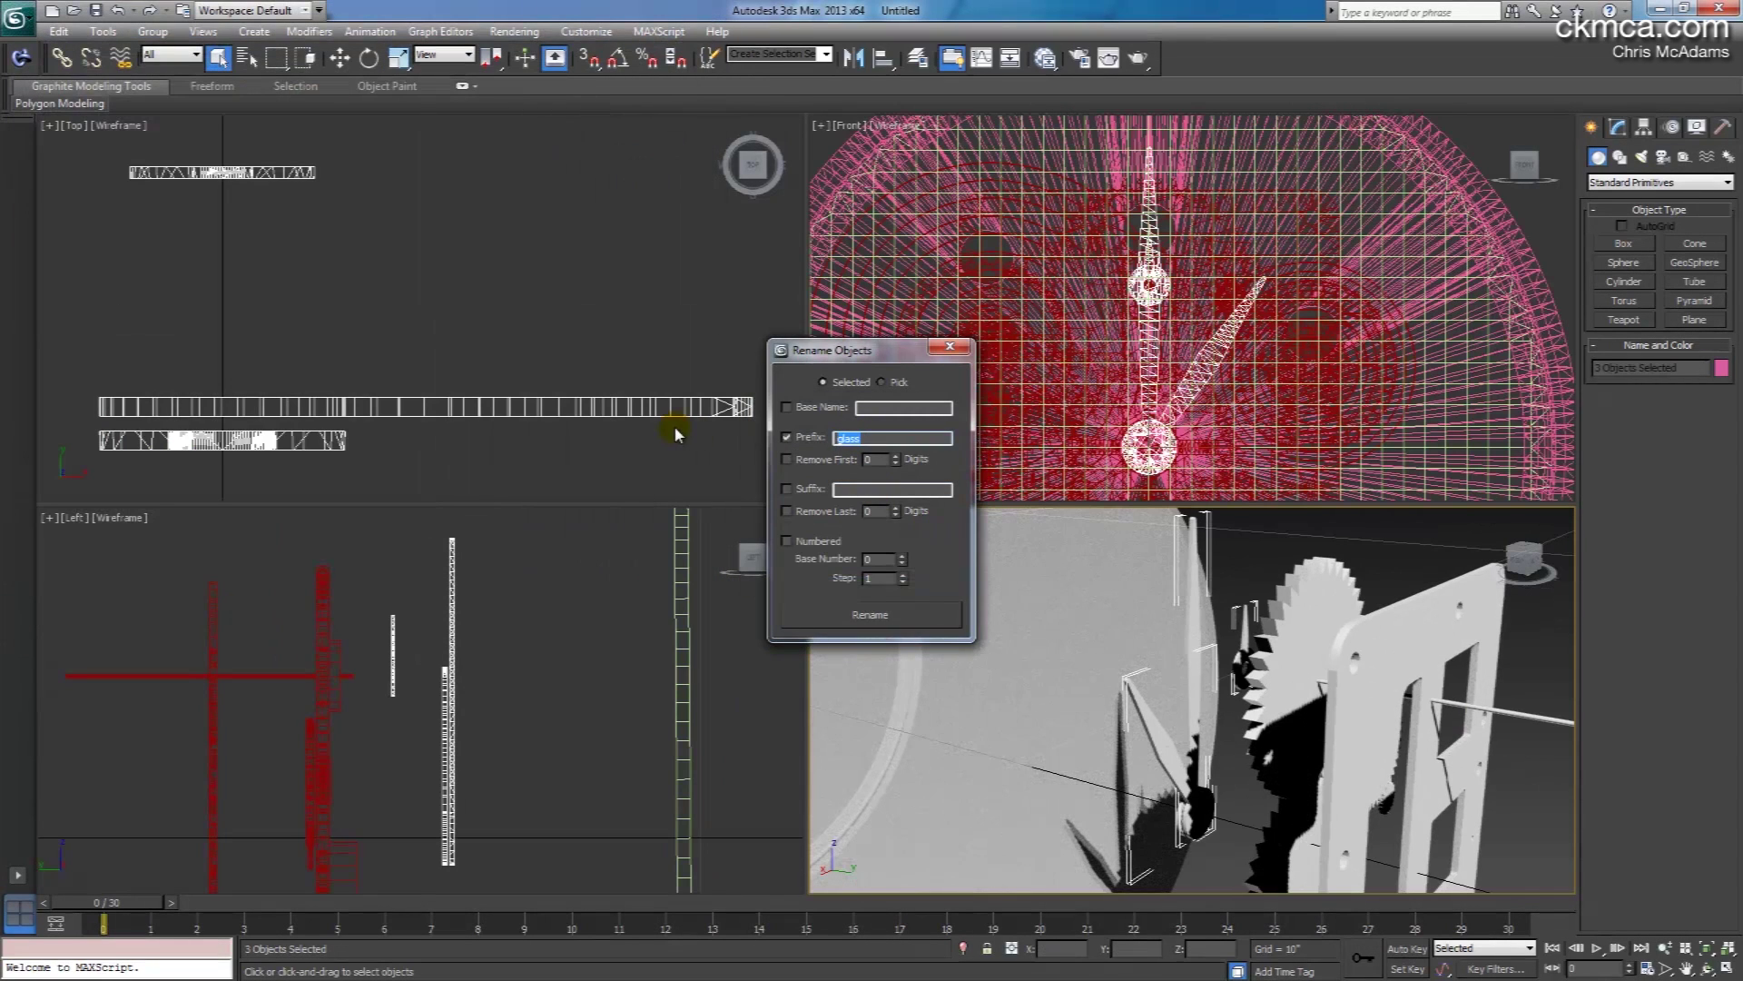
{"action": "type", "text": "blak"}
{"action": "type", "text": "c"}
{"action": "key", "text": "BackSpace"}
{"action": "key", "text": "BackSpace"}
{"action": "type", "text": "ck_m"}
{"action": "left_click", "coordinate": [851, 621]}
Import silver.3ds, merging its objects with the current scene with units converted
{"action": "left_click", "coordinate": [17, 17]}
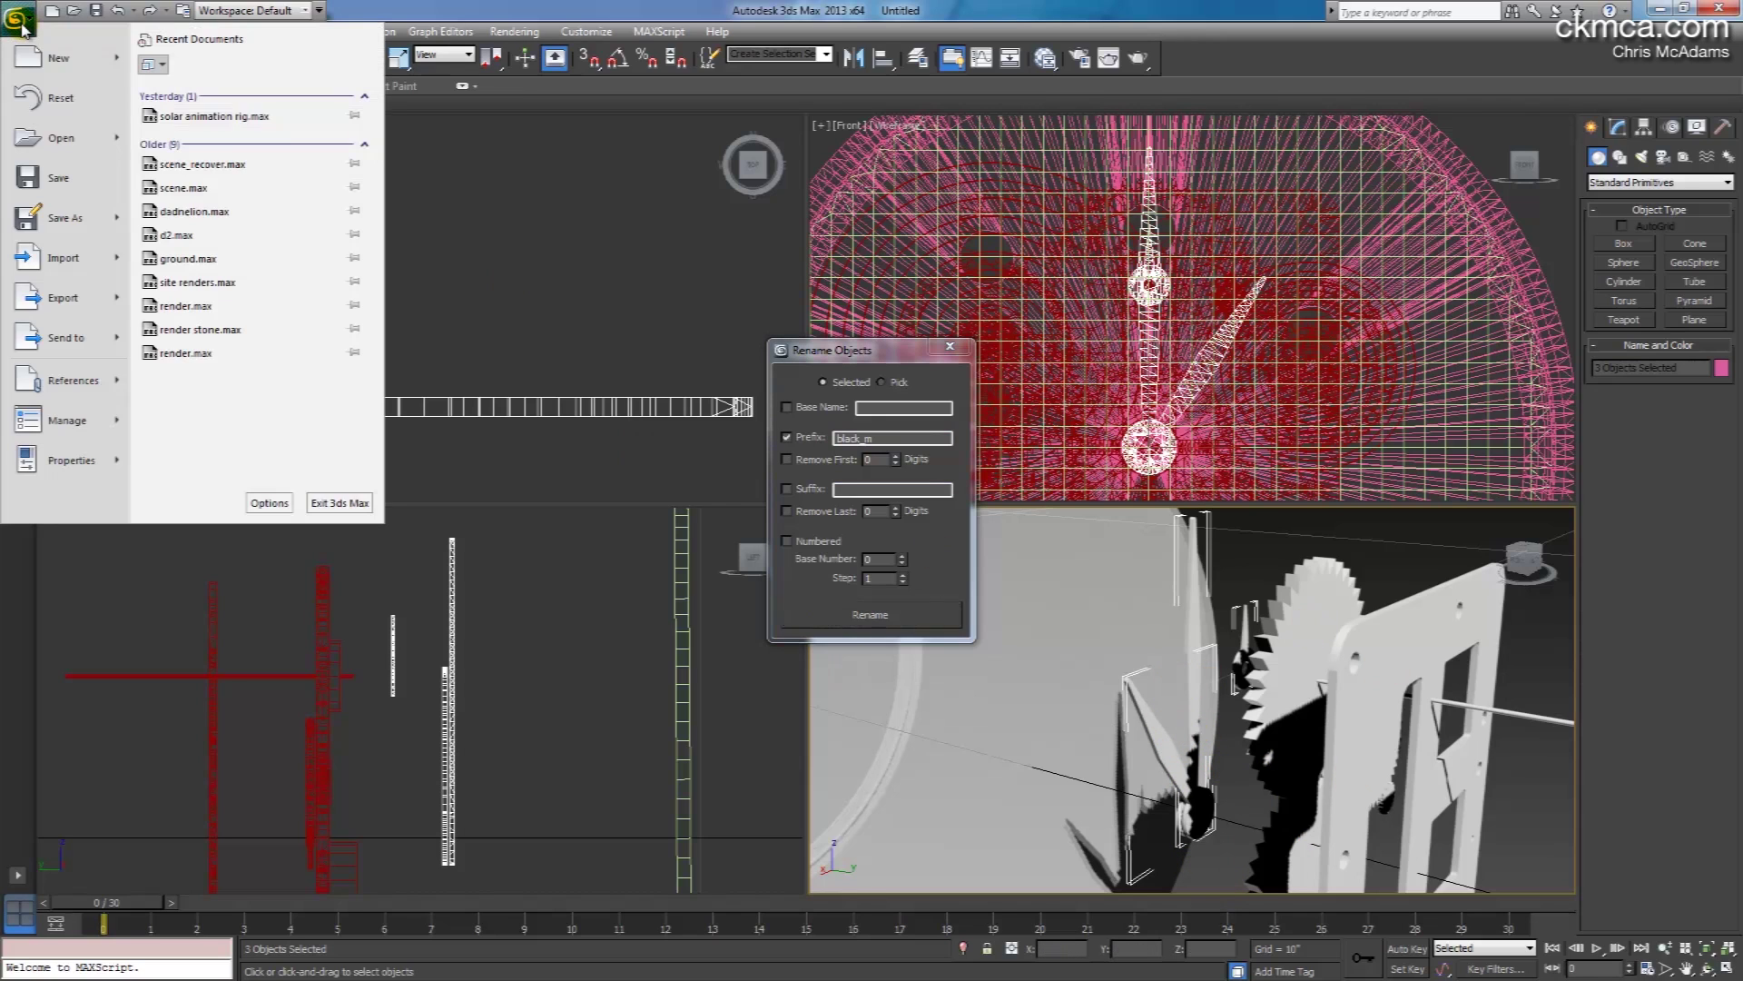
{"action": "left_click", "coordinate": [62, 259]}
{"action": "double_click", "coordinate": [66, 264]}
{"action": "left_click", "coordinate": [59, 186]}
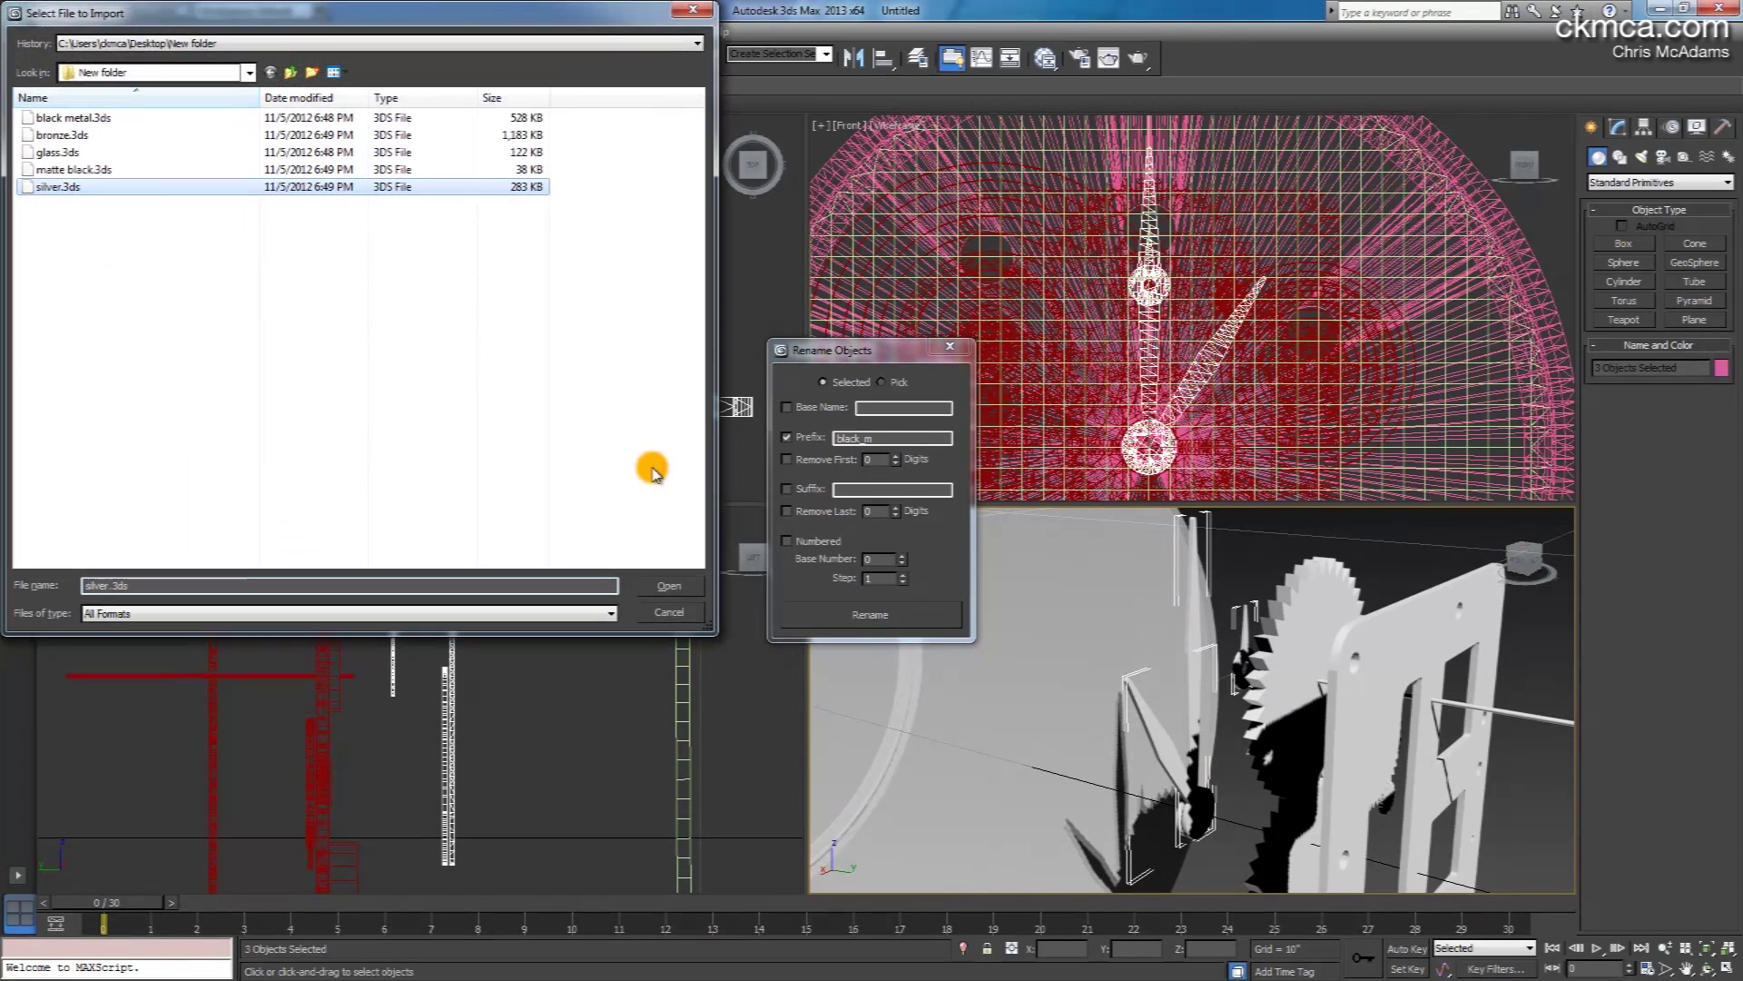
{"action": "left_click", "coordinate": [676, 588]}
{"action": "left_click", "coordinate": [940, 534]}
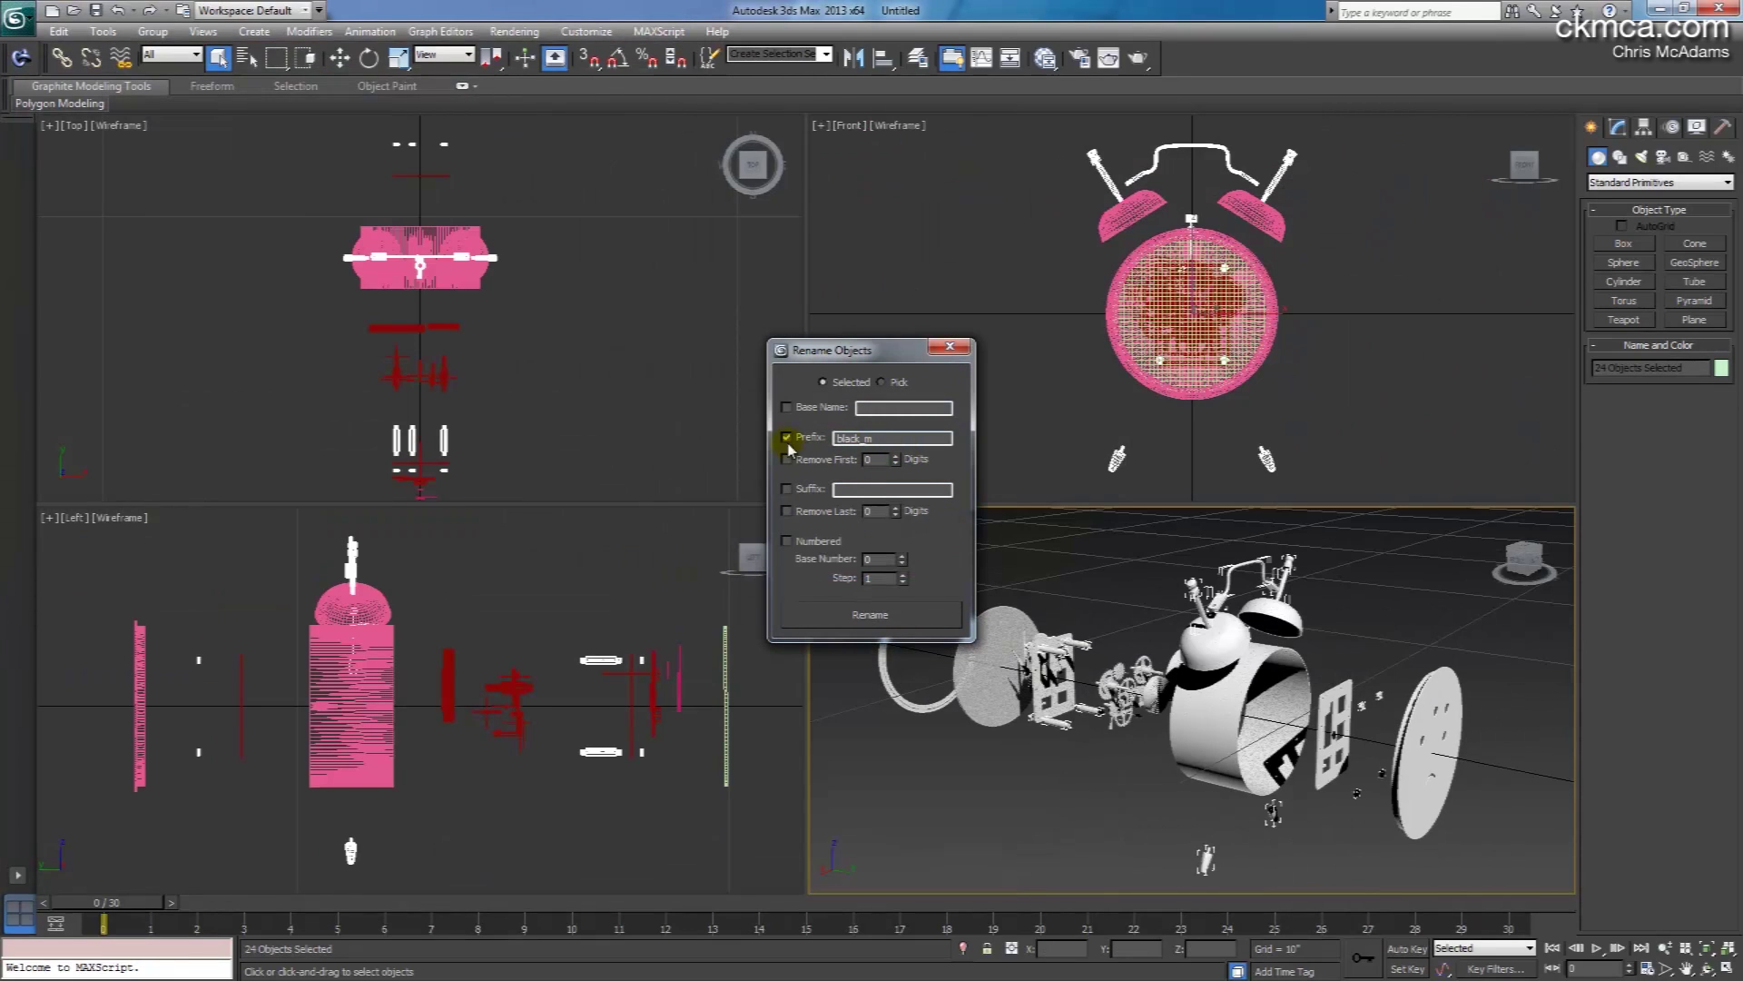
Rename the selected silver parts with the prefix silver and close the Rename Objects dialog
{"action": "double_click", "coordinate": [849, 438]}
{"action": "type", "text": "silver"}
{"action": "left_click", "coordinate": [853, 614]}
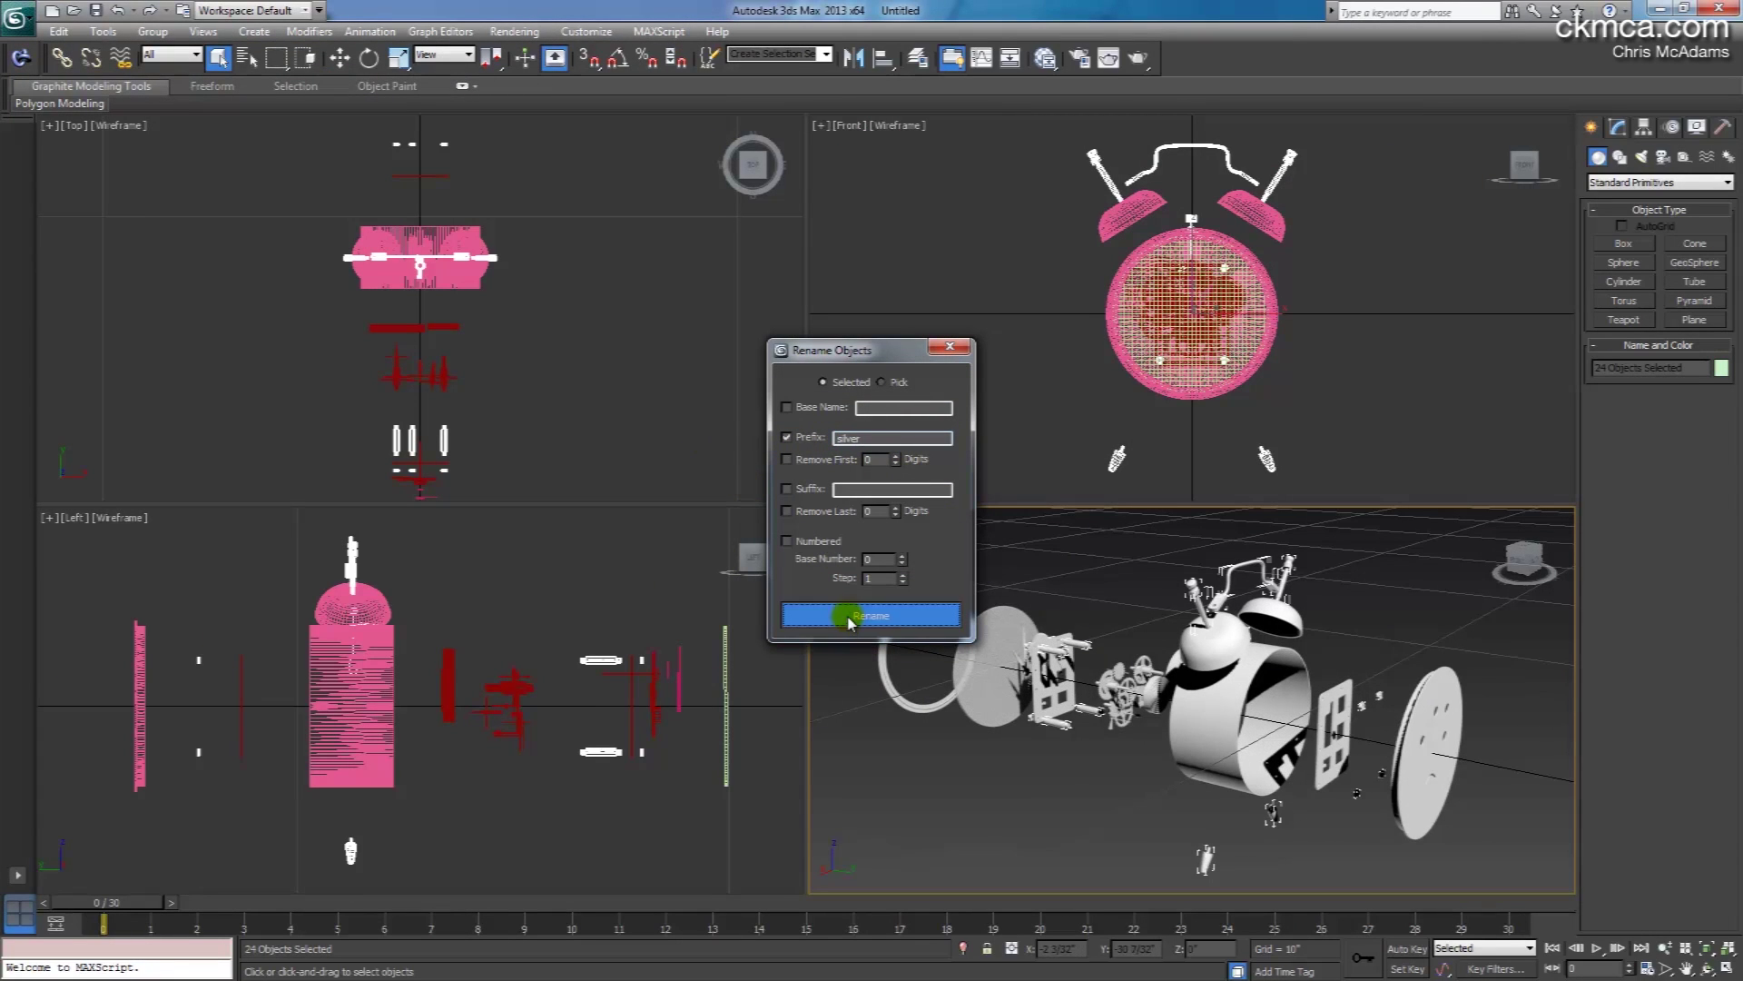
{"action": "left_click", "coordinate": [952, 345]}
Deselect all objects and maximize the Perspective viewport to view the whole exploded clock
{"action": "left_click", "coordinate": [1544, 790]}
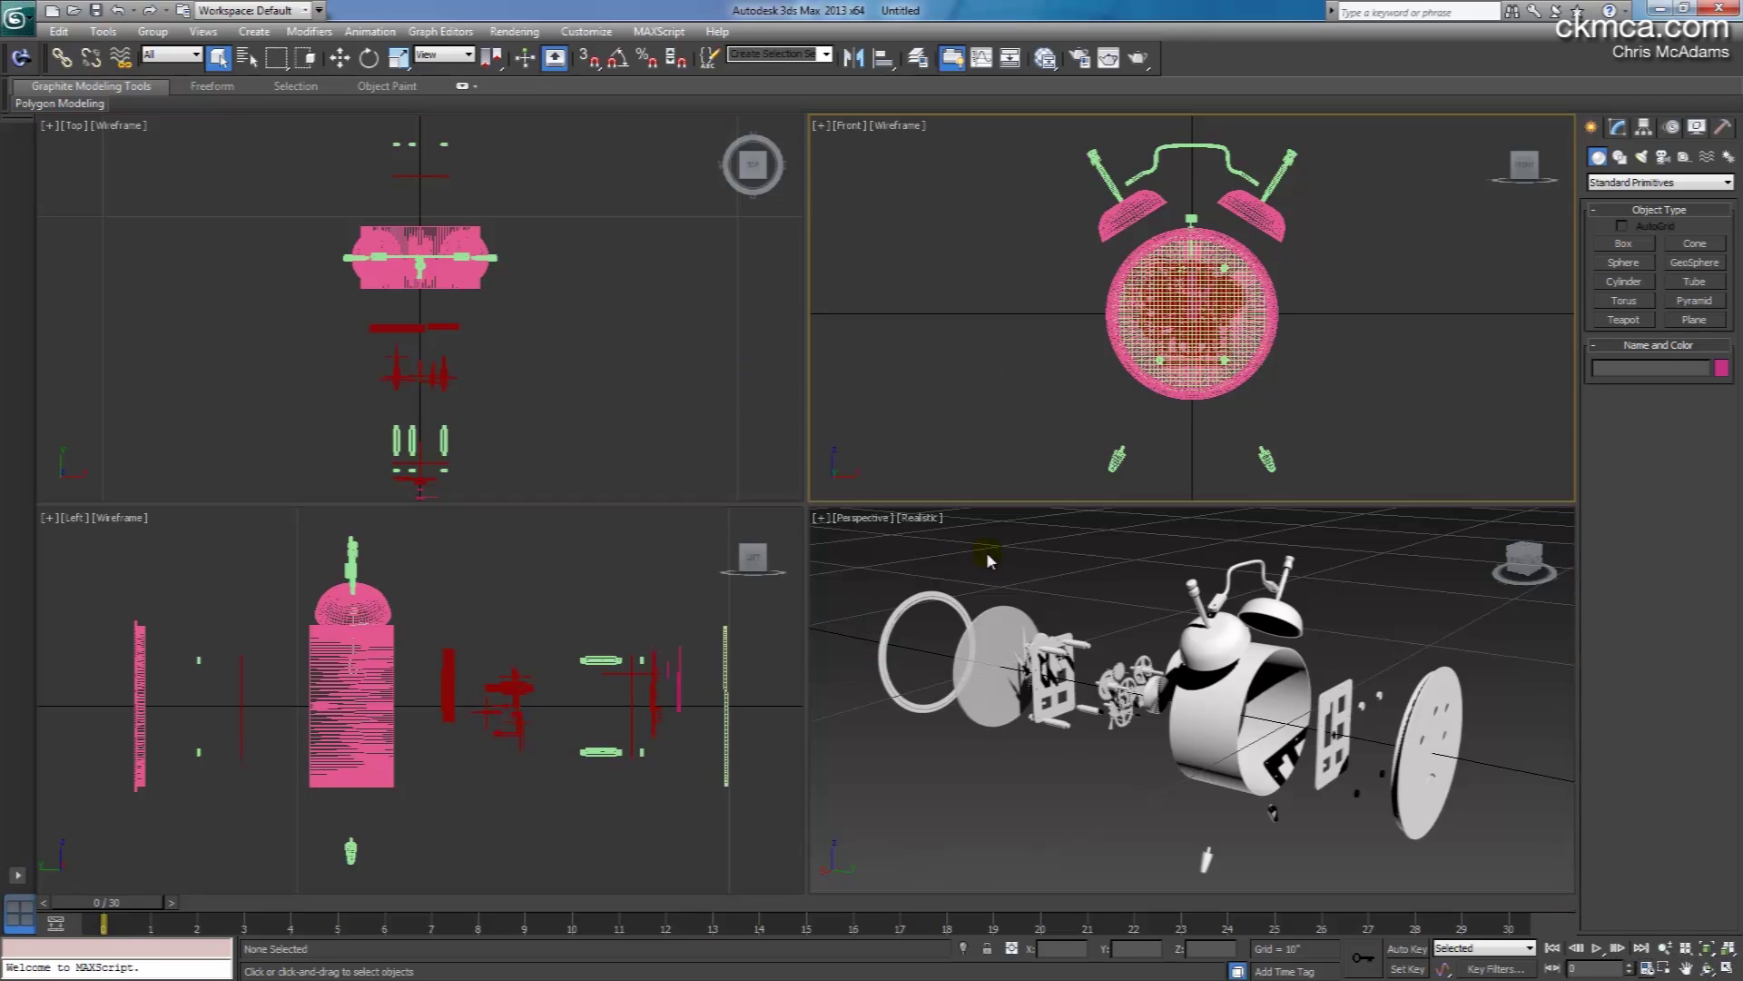
{"action": "left_click", "coordinate": [1727, 969]}
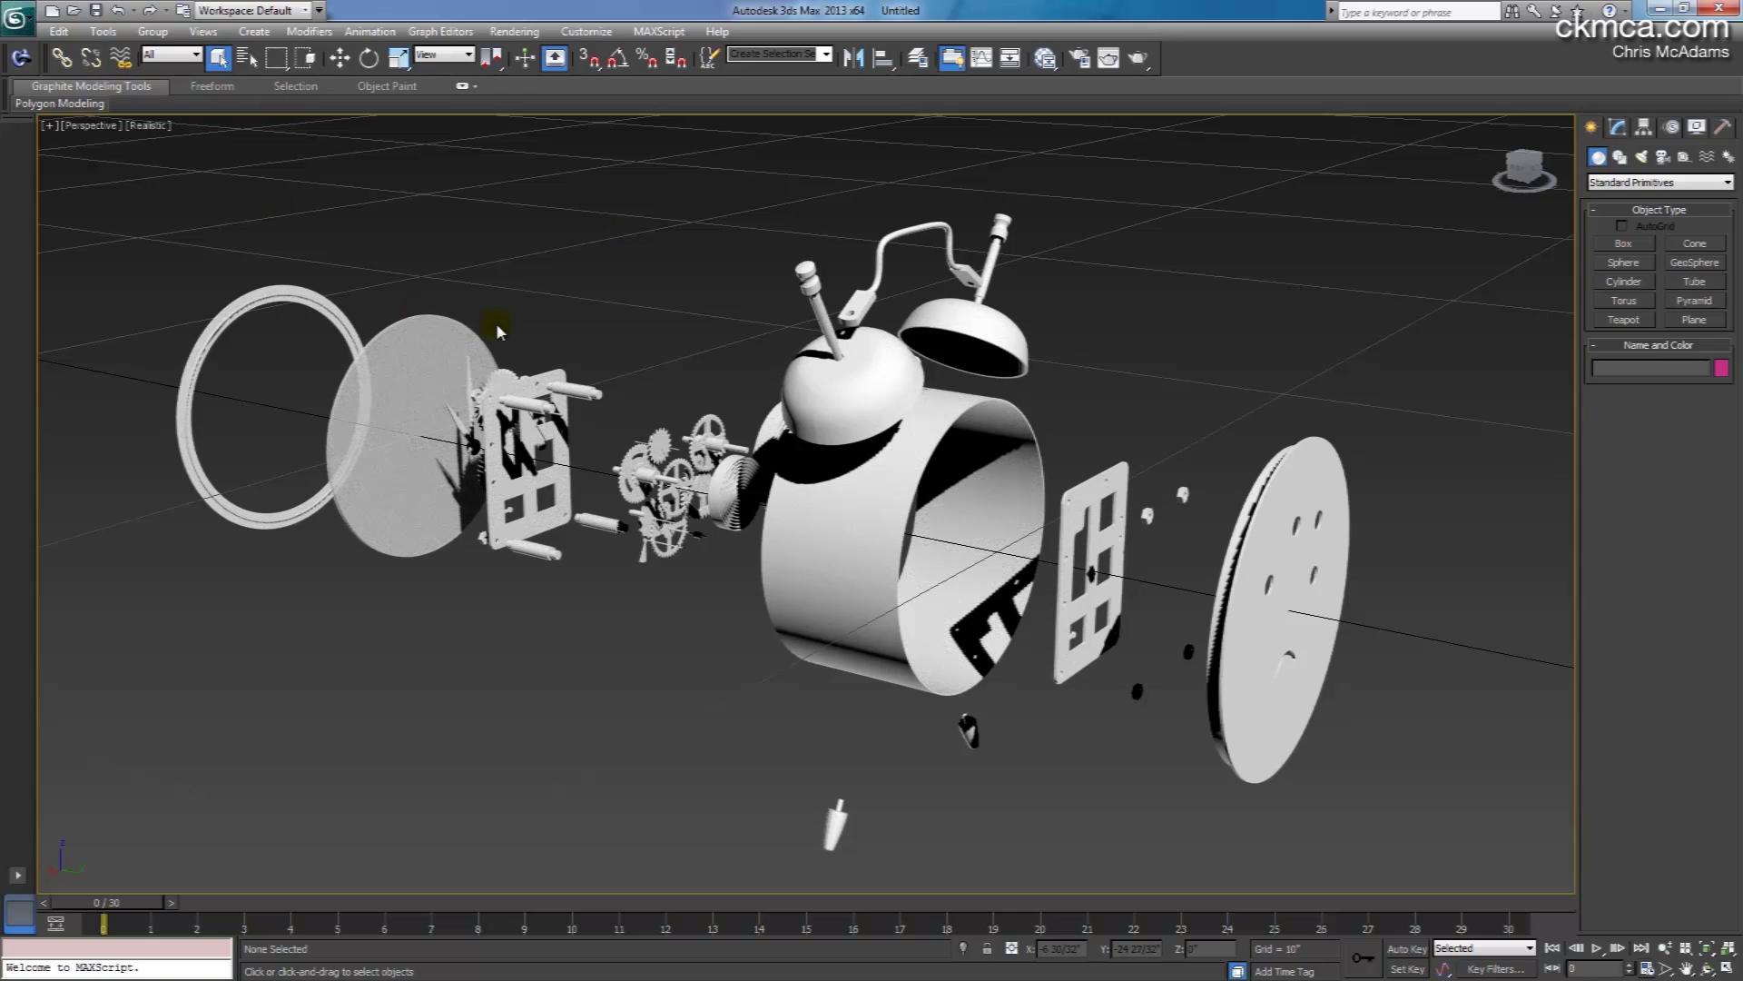
{"action": "middle_click_drag", "start_coordinate": [506, 331], "coordinate": [799, 379], "text": "alt"}
{"action": "scroll", "coordinate": [1120, 339], "scroll_direction": "down", "scroll_amount": 5}
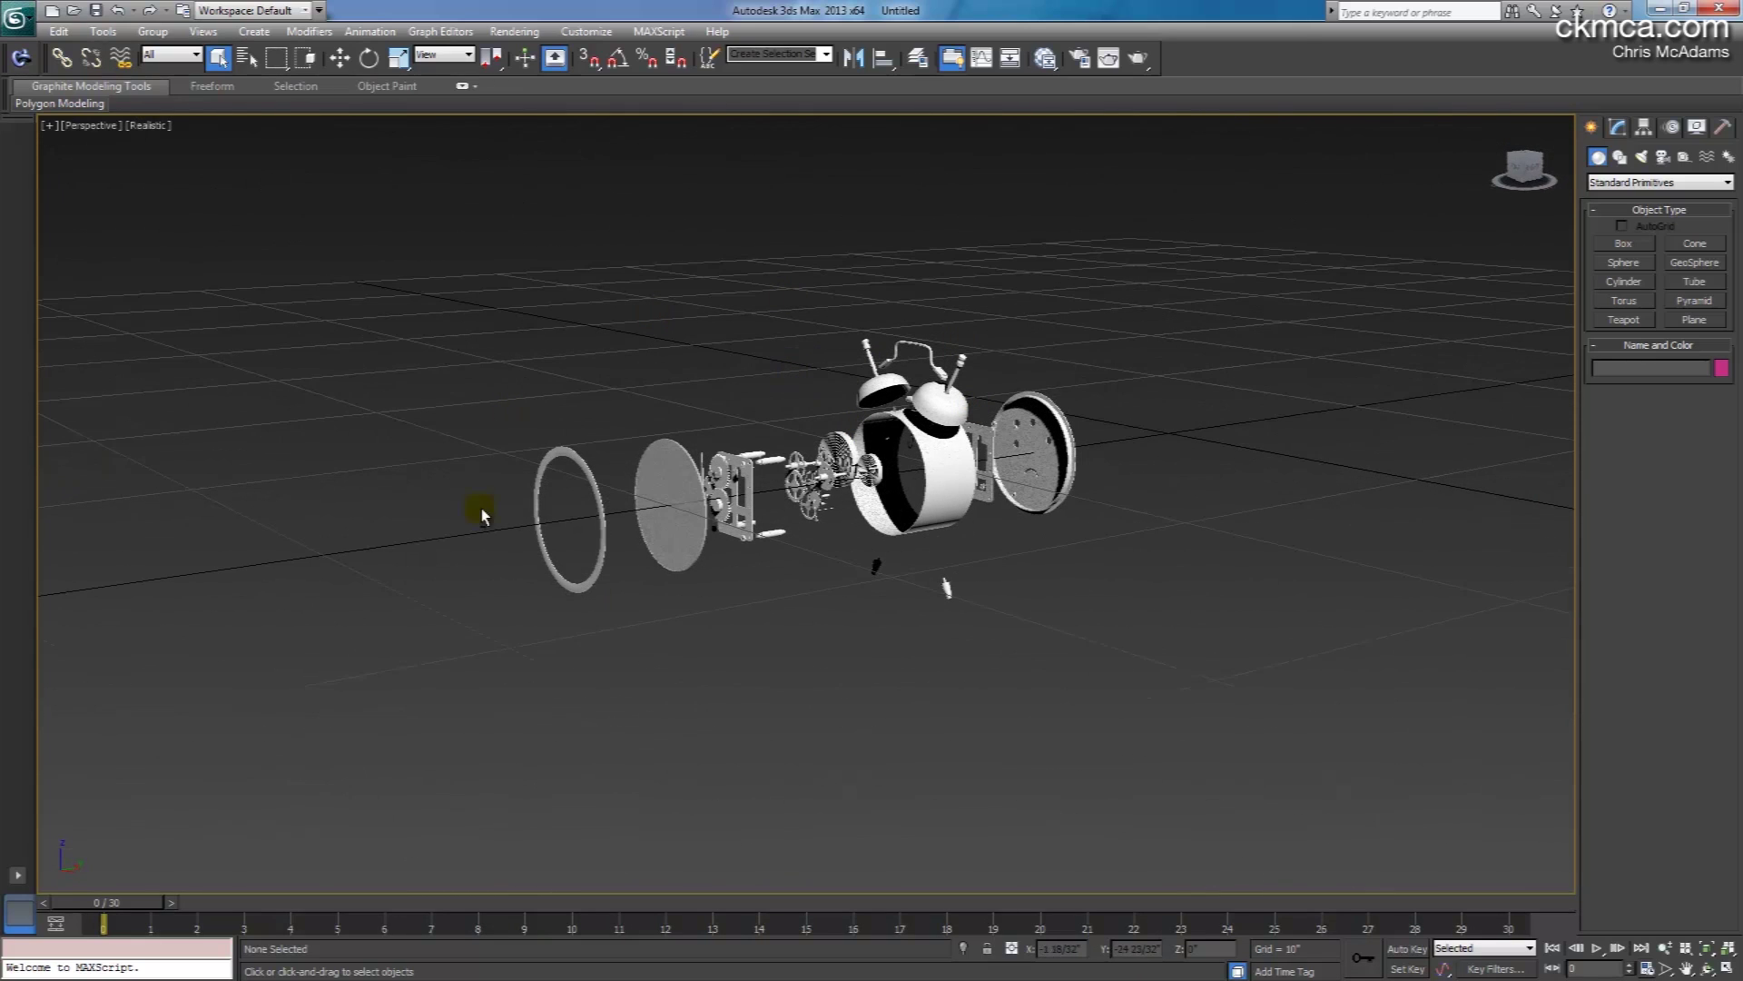
{"action": "key", "text": "alt"}
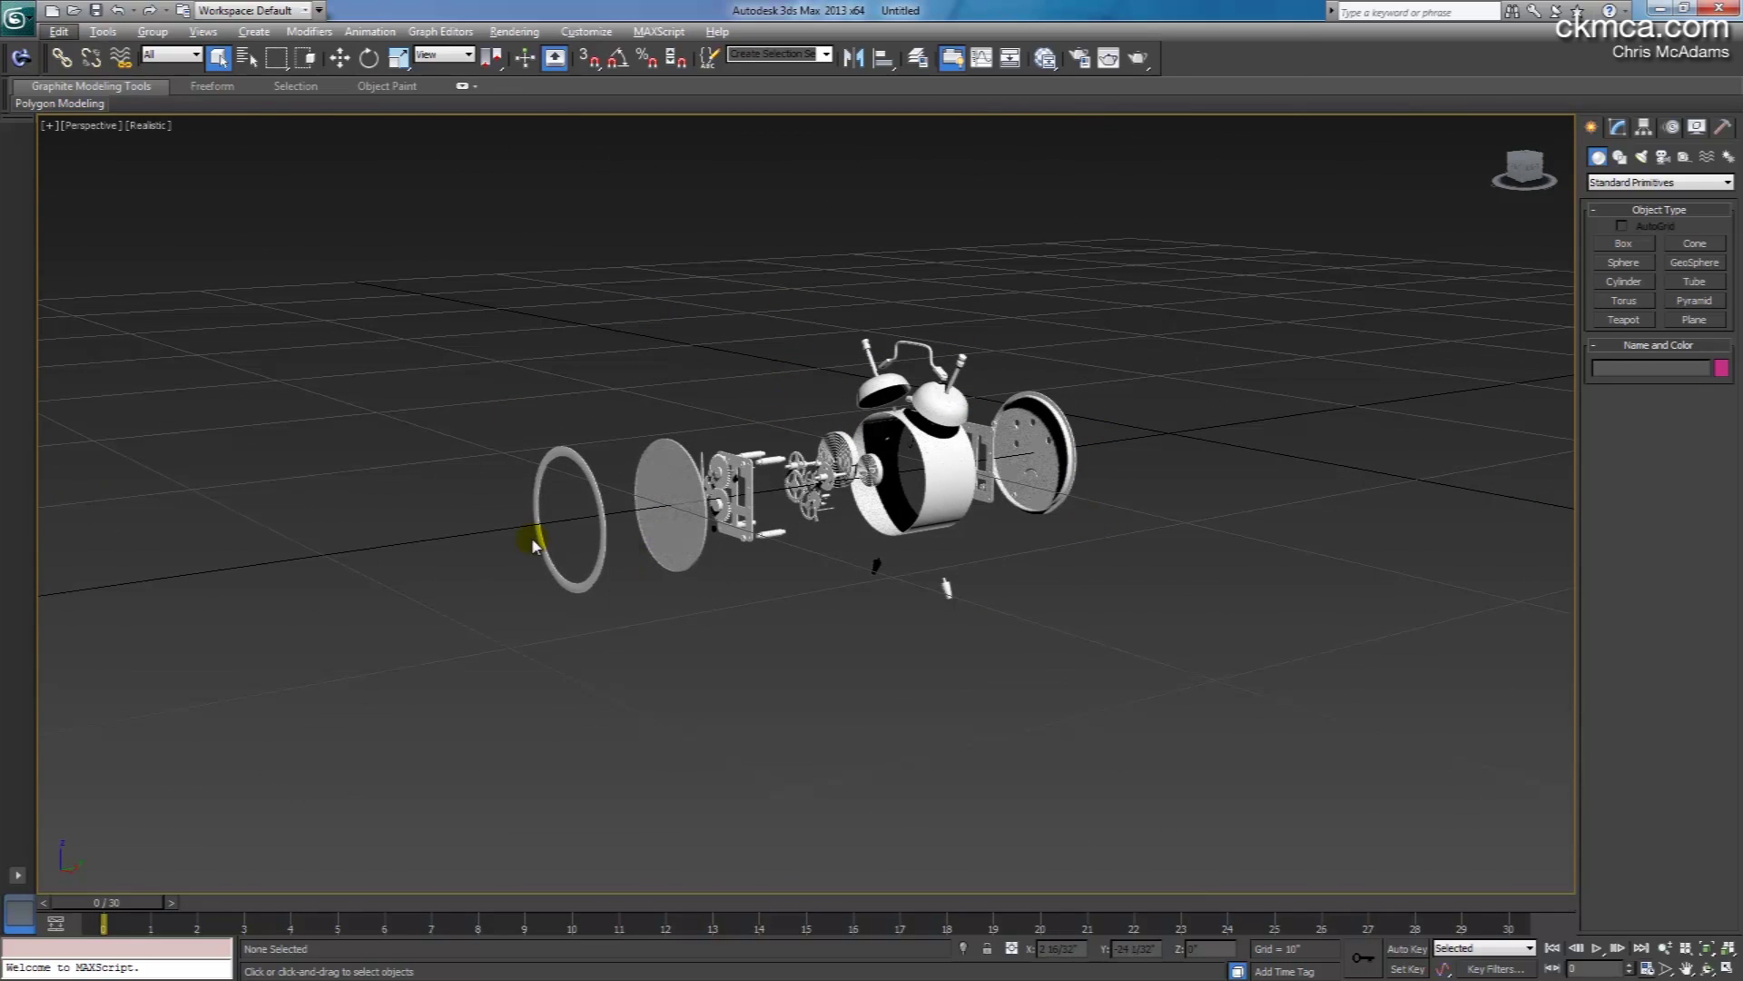